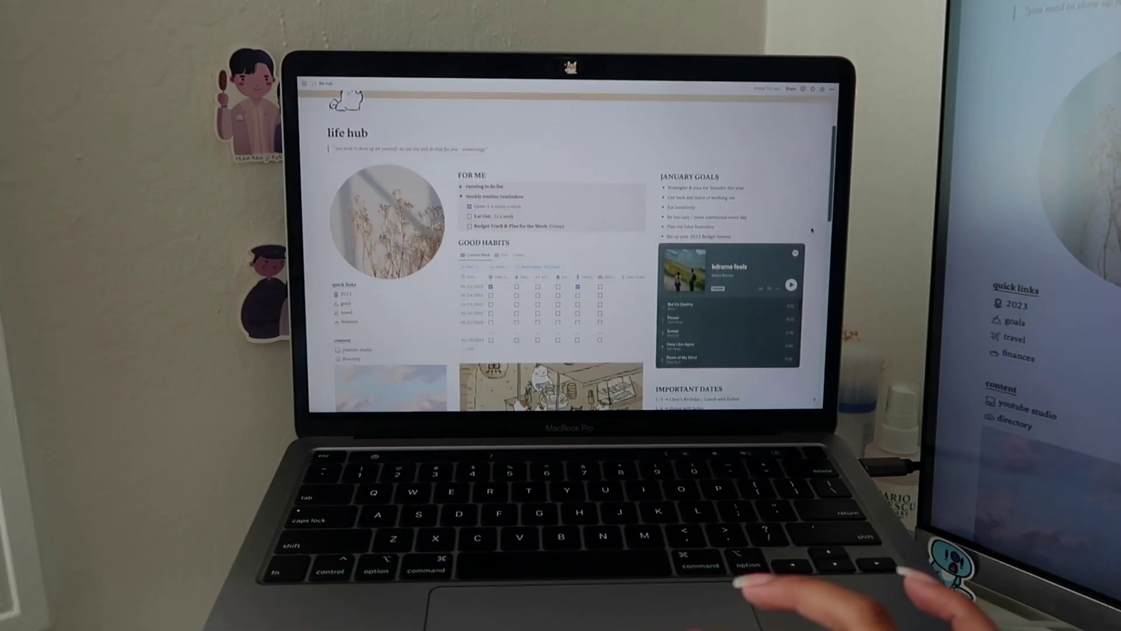
# Step: Look over the whole life hub page, from the to-do lists and habit tracker down to the month calendar
pyautogui.scroll(-10, 812, 230)
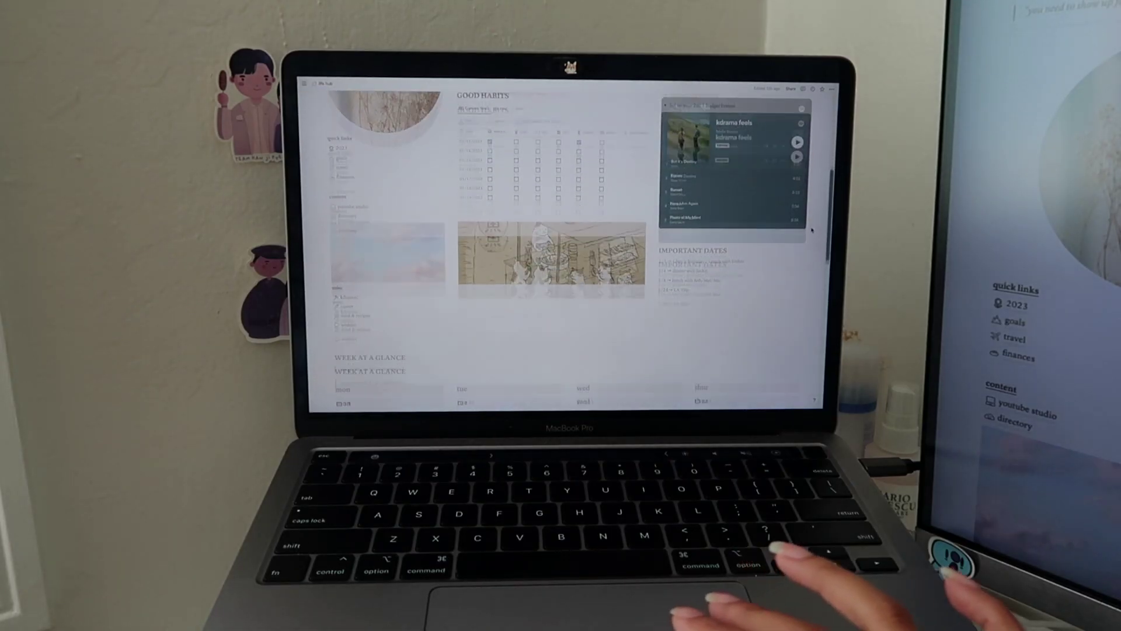
pyautogui.scroll(-5, 812, 230)
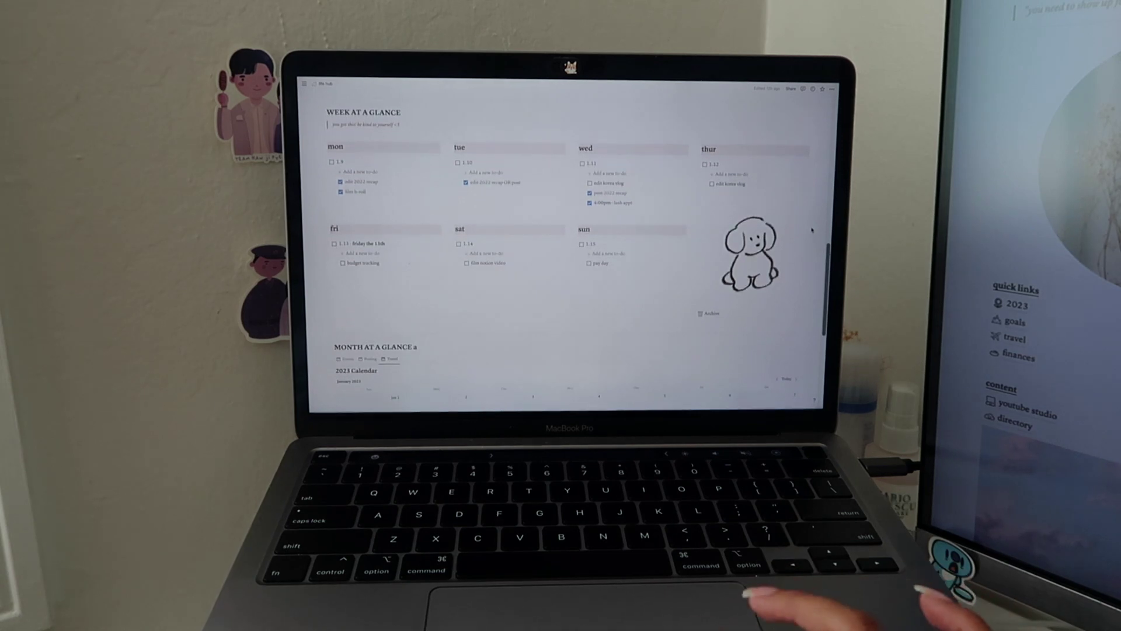
pyautogui.scroll(-8, 811, 230)
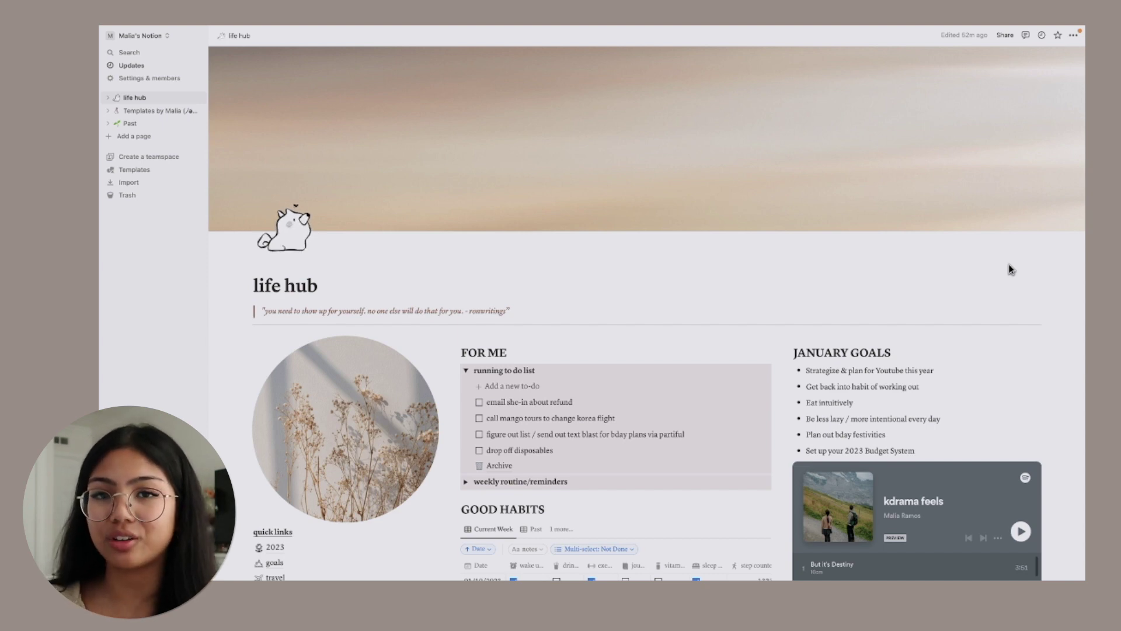
pyautogui.scroll(-5, 1052, 283)
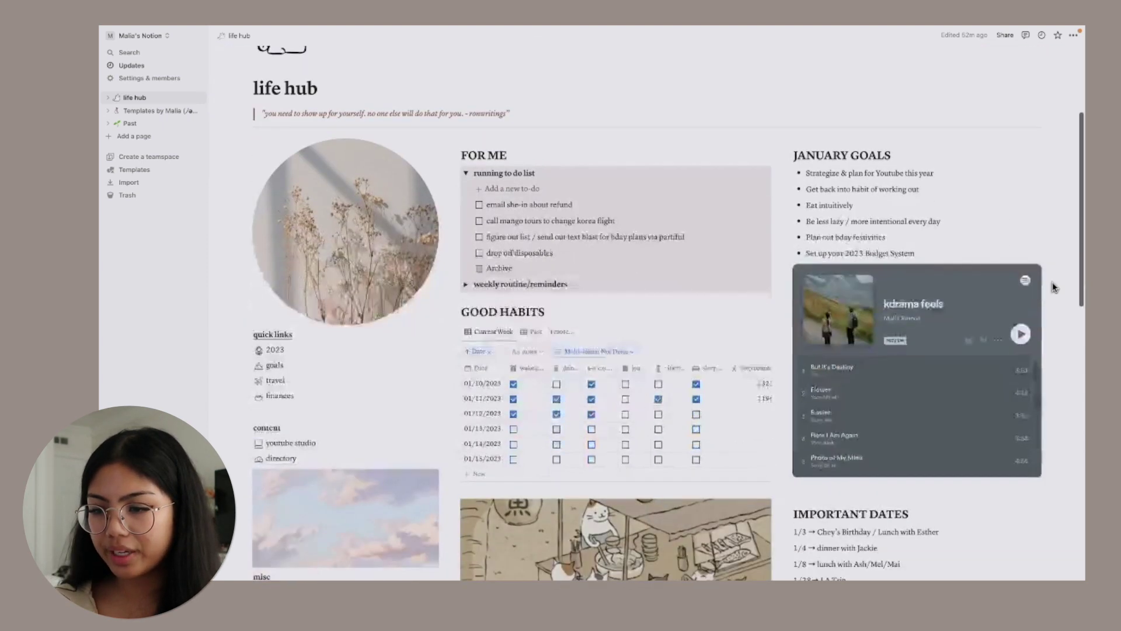
pyautogui.scroll(-6, 1053, 285)
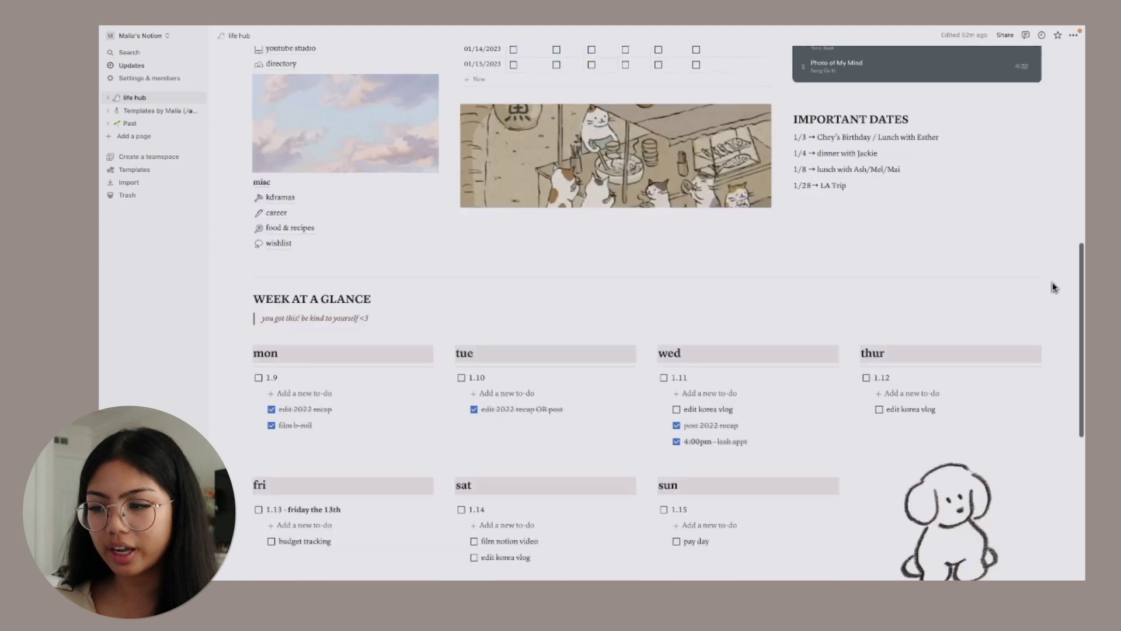
pyautogui.scroll(-9, 1053, 285)
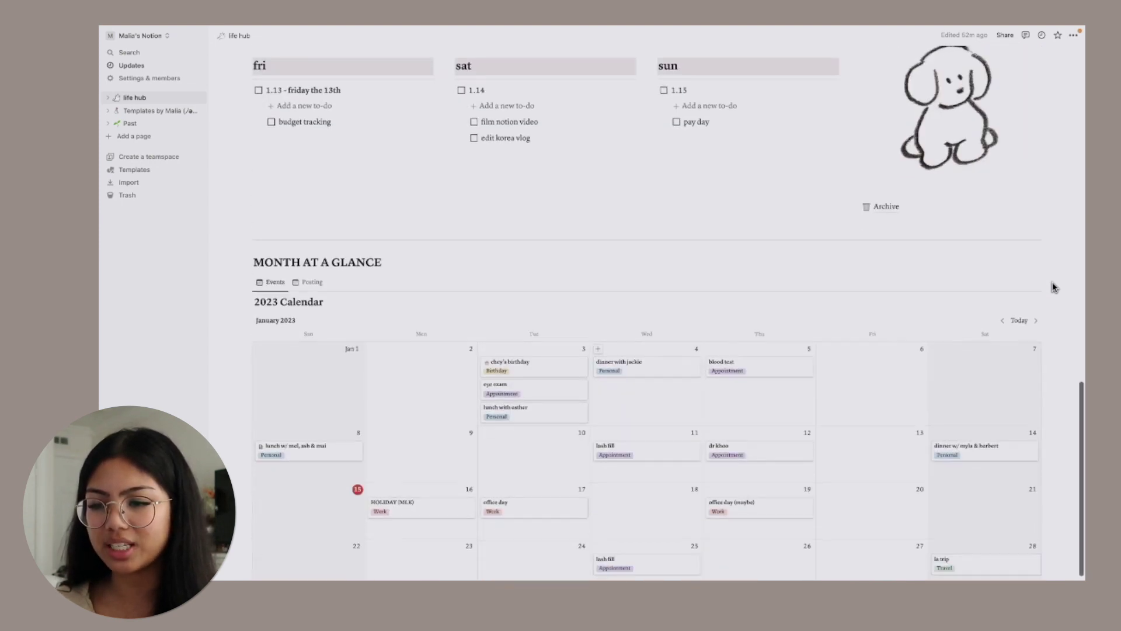
pyautogui.scroll(15, 1052, 285)
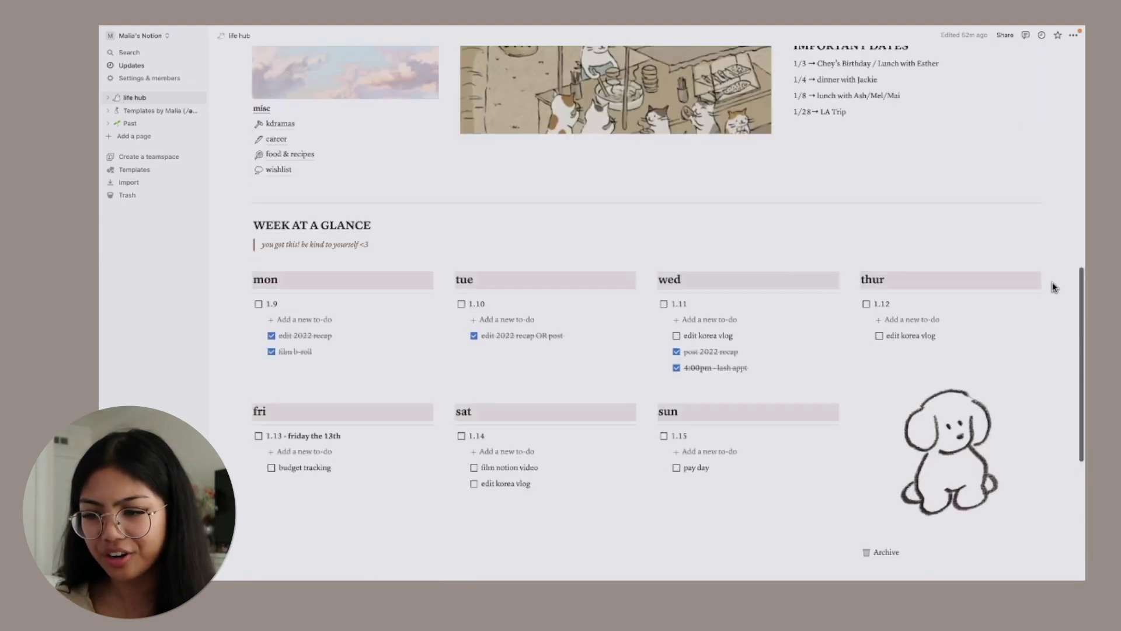
pyautogui.scroll(7, 1052, 282)
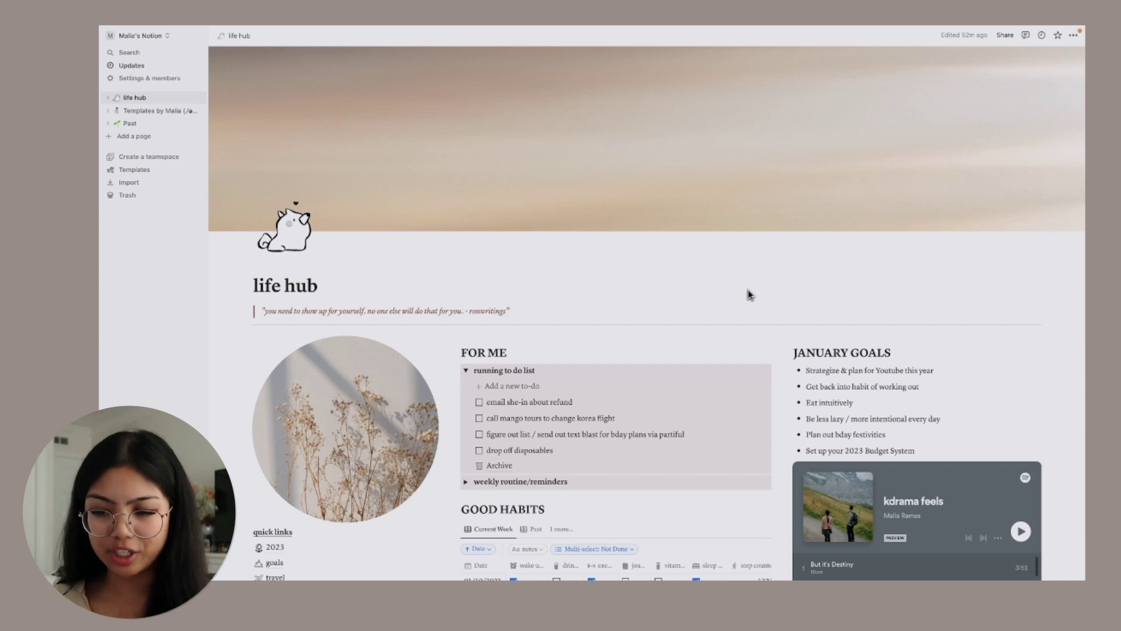
# Step: Check off "drop off disposables" in the running to do list and move it into the Archive page
pyautogui.scroll(-3, 749, 294)
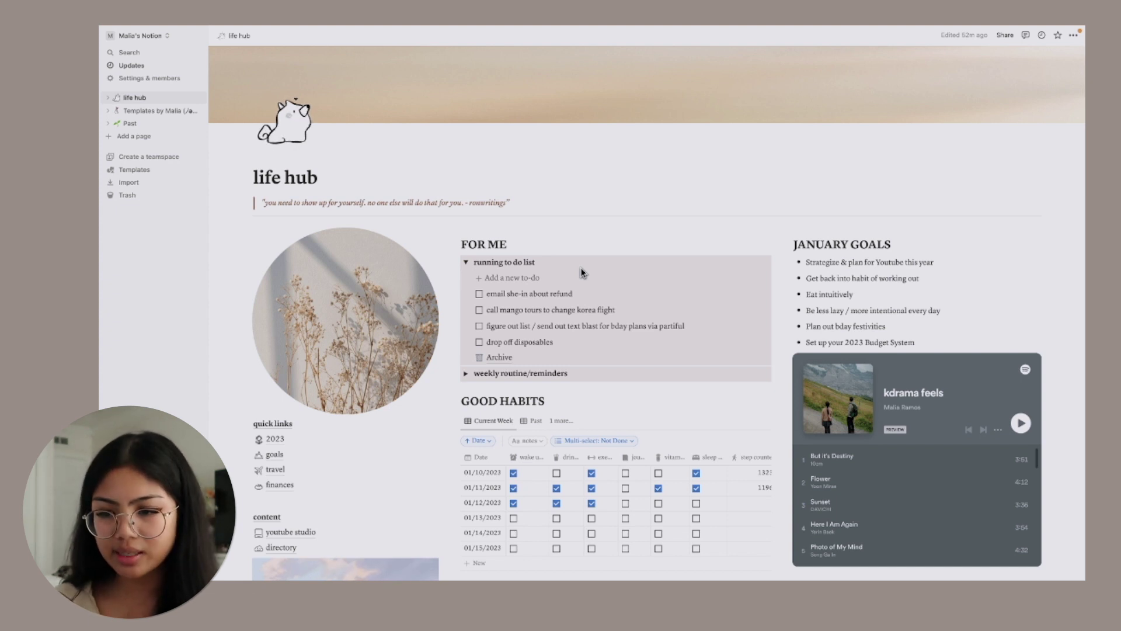
pyautogui.click(479, 343)
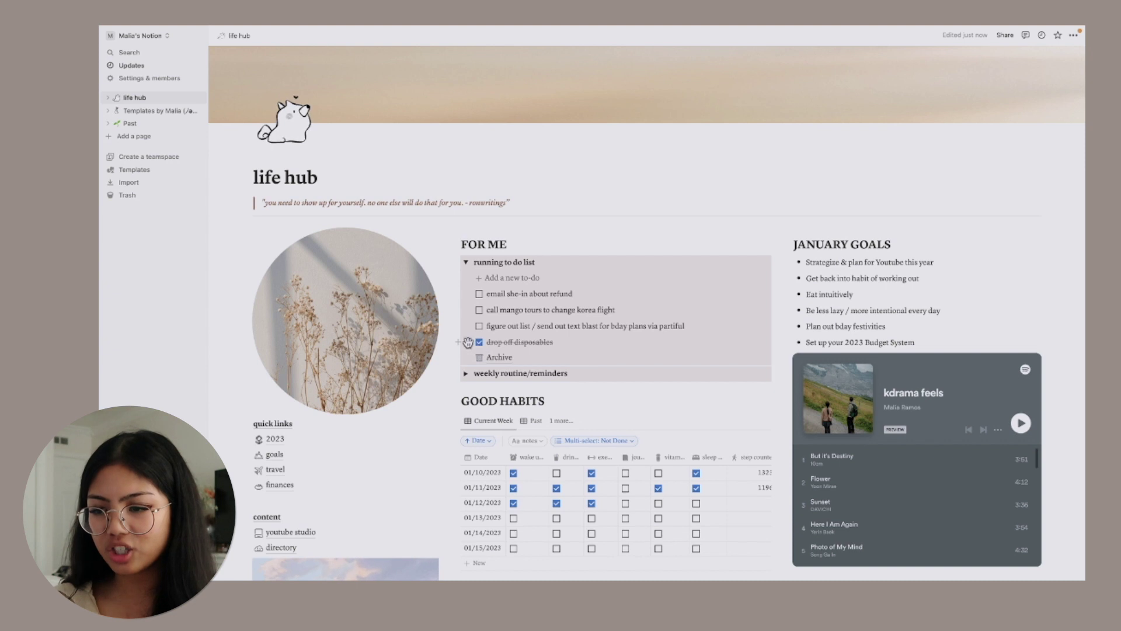
pyautogui.moveTo(468, 342); pyautogui.dragTo(491, 358)
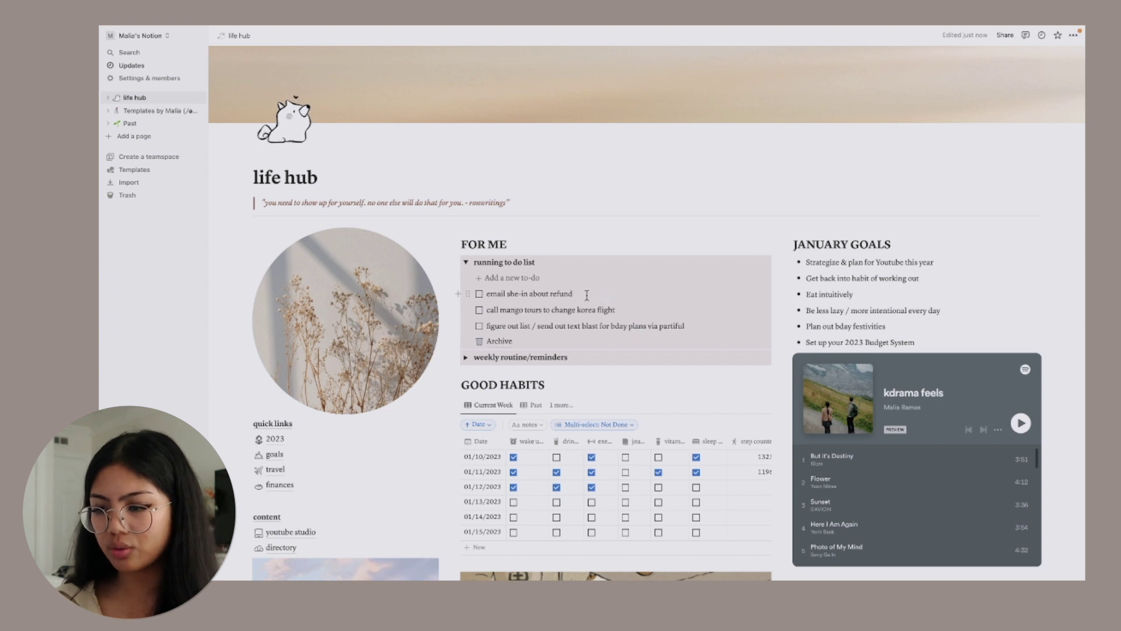
# Step: Add a new item about rescheduling the doctor to the running to do list
pyautogui.click(512, 279)
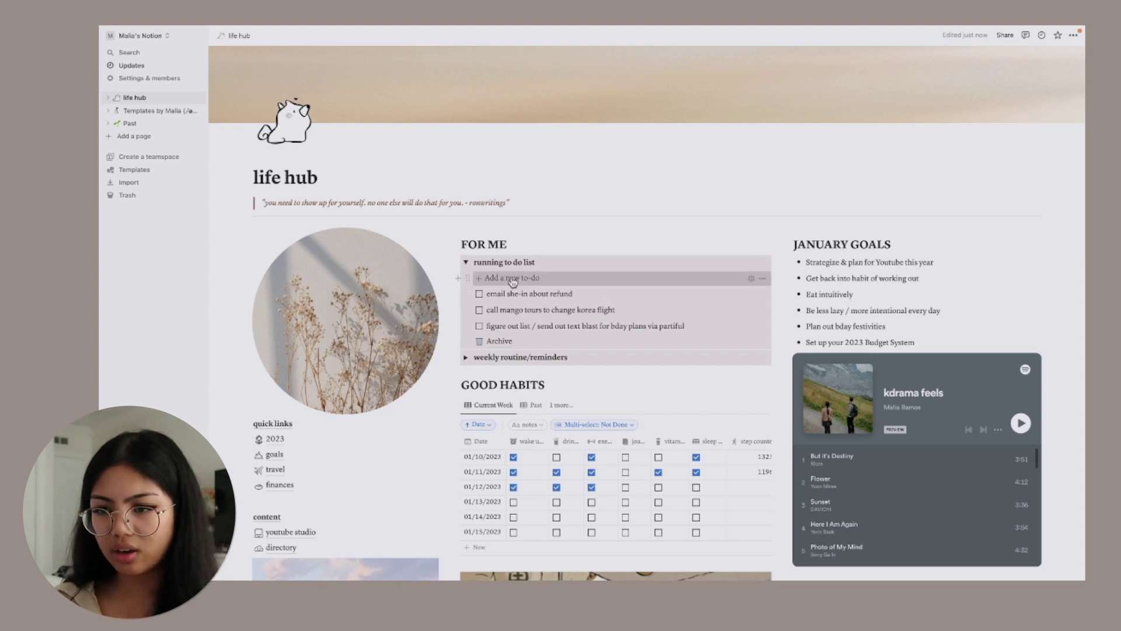
pyautogui.write('reschedul')
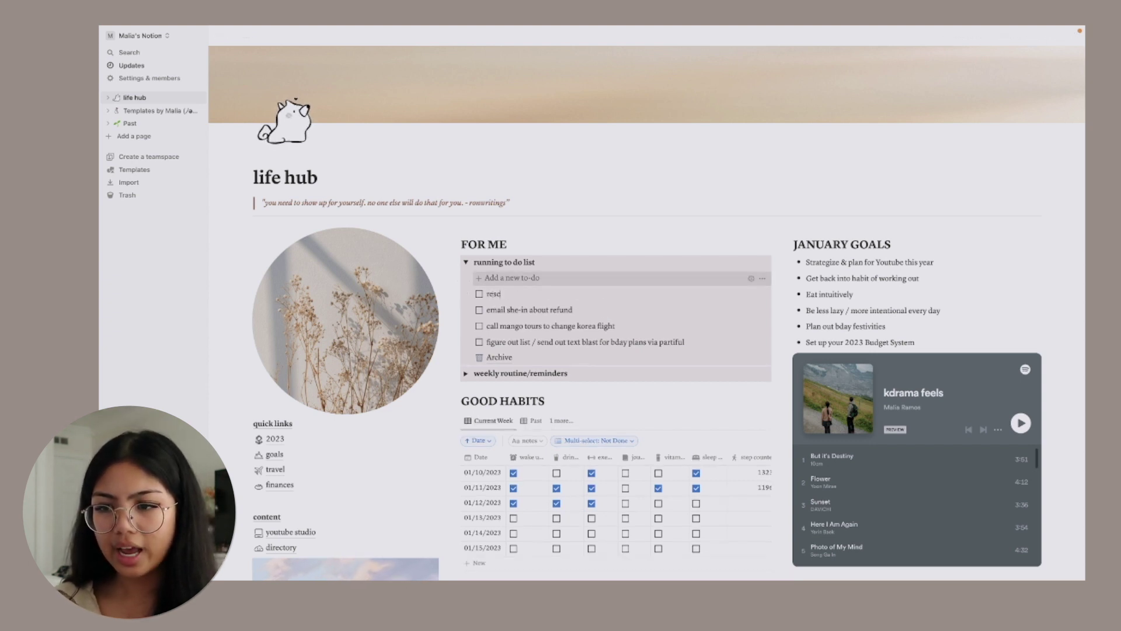
pyautogui.write('e dr tran')
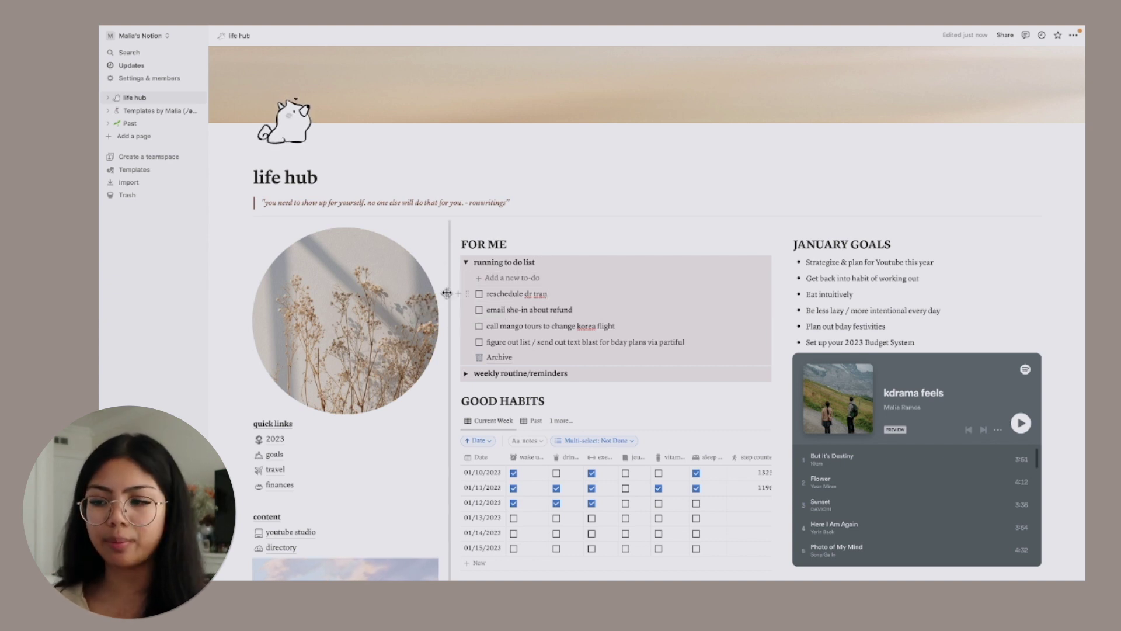
# Step: Collapse the running to do list, expand weekly routine/reminders and check off its Gym item
pyautogui.click(466, 263)
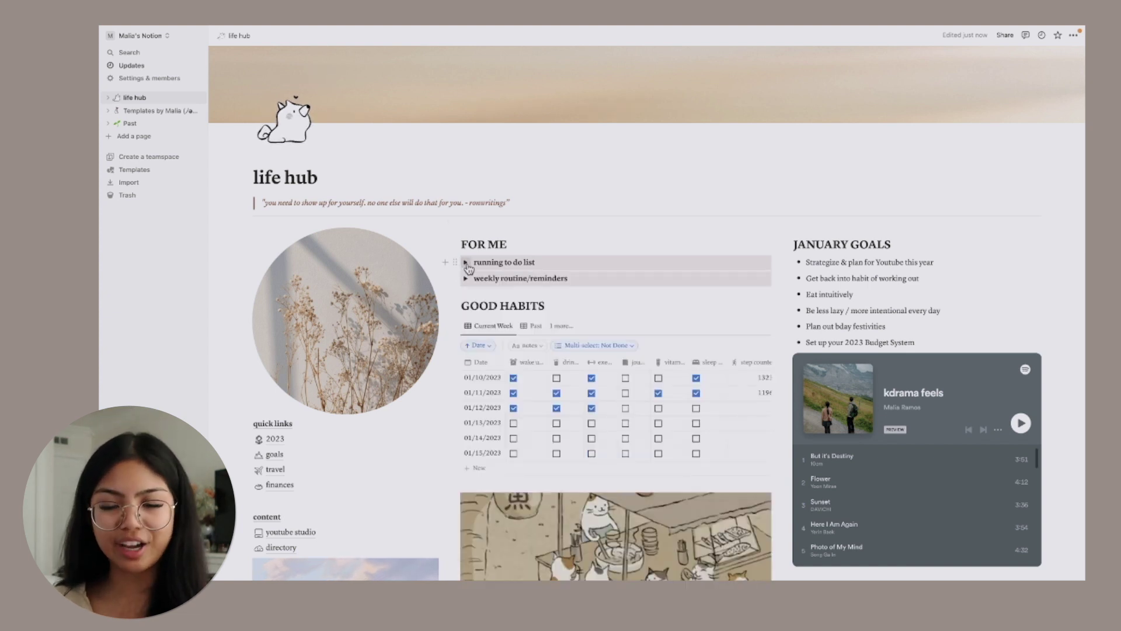
pyautogui.click(466, 279)
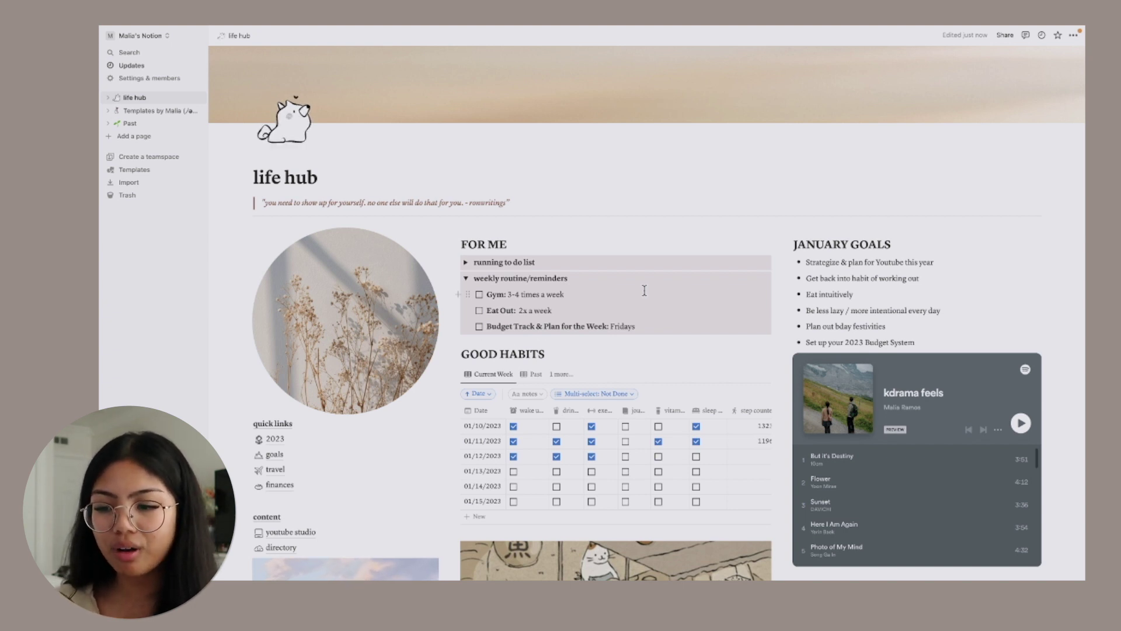
pyautogui.click(479, 294)
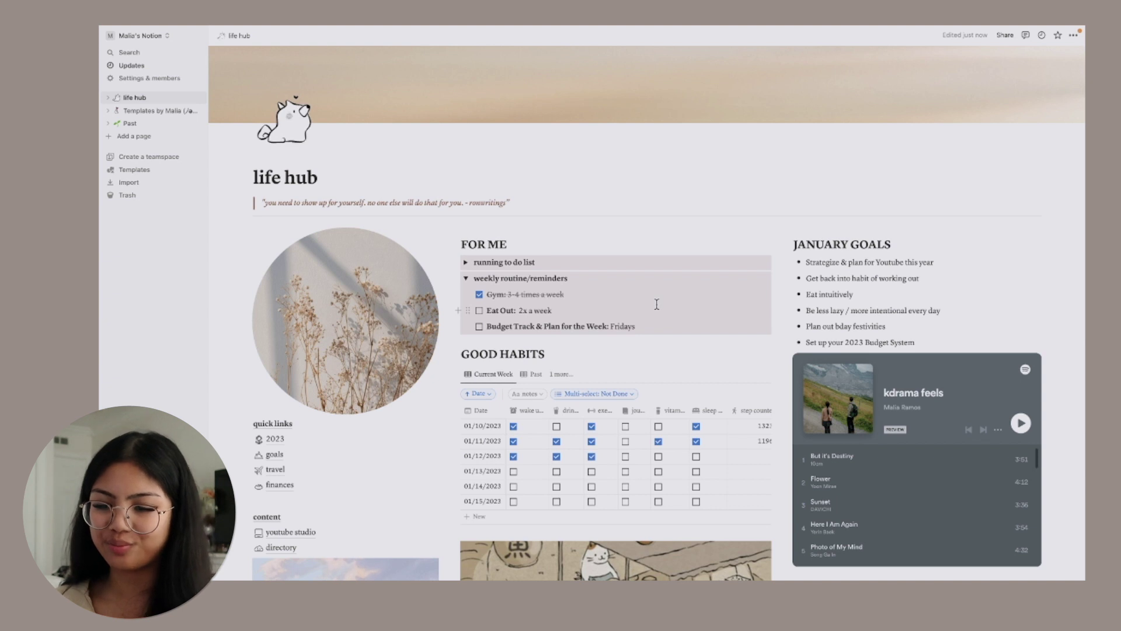
# Step: Check the sleep and vitamins habits for 01/12/2023 in the Good Habits table
pyautogui.scroll(-3, 657, 304)
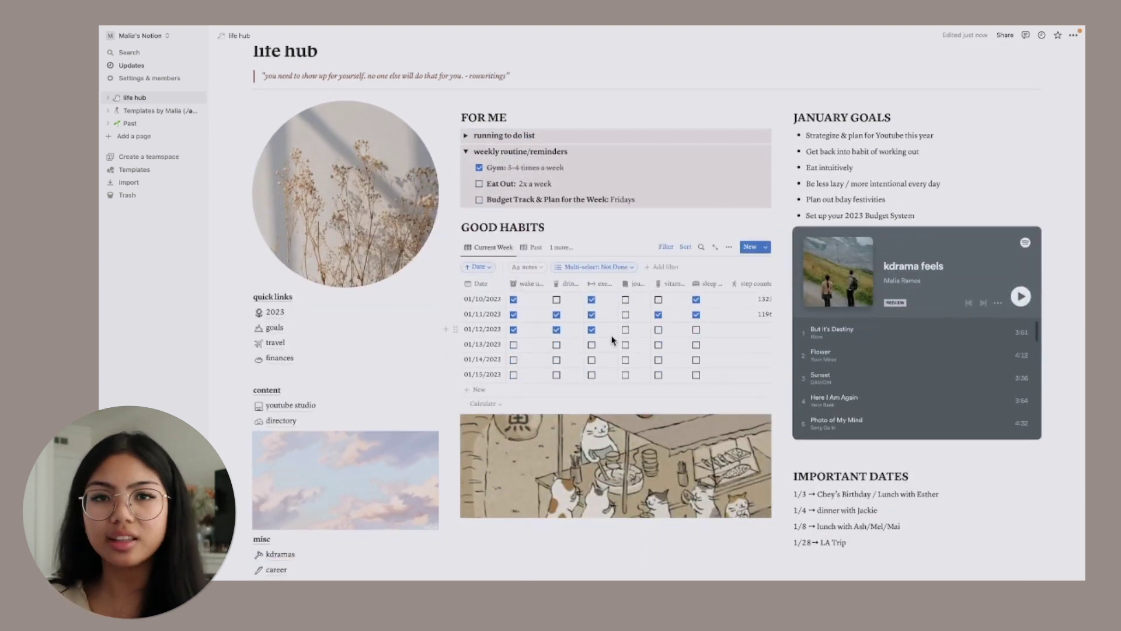
pyautogui.hscroll(5, 612, 340)
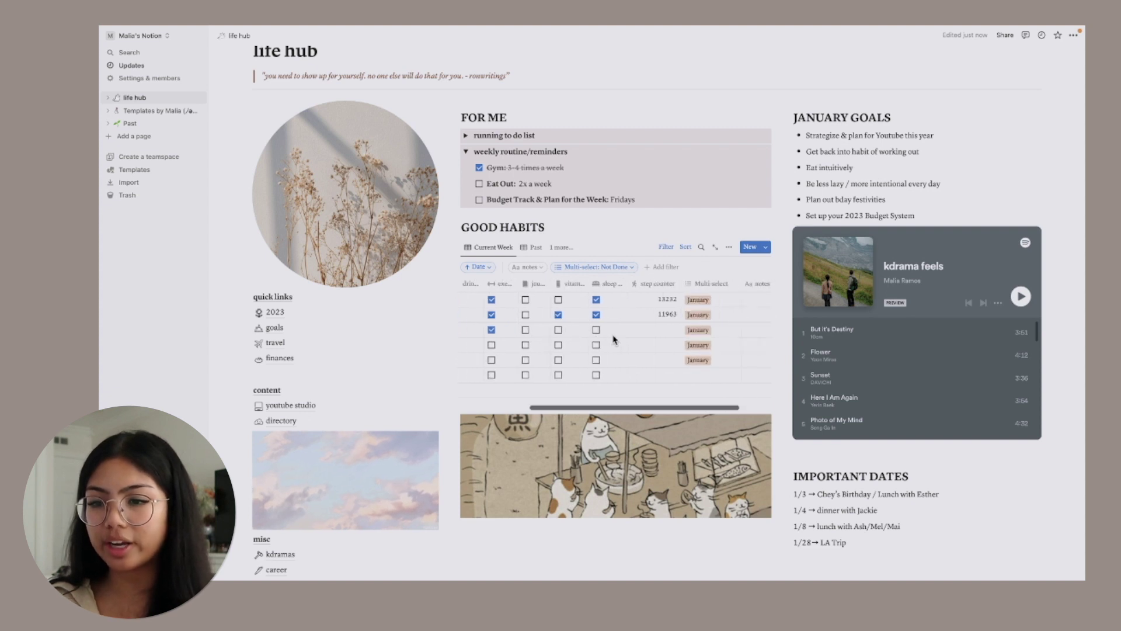
pyautogui.hscroll(-5, 613, 338)
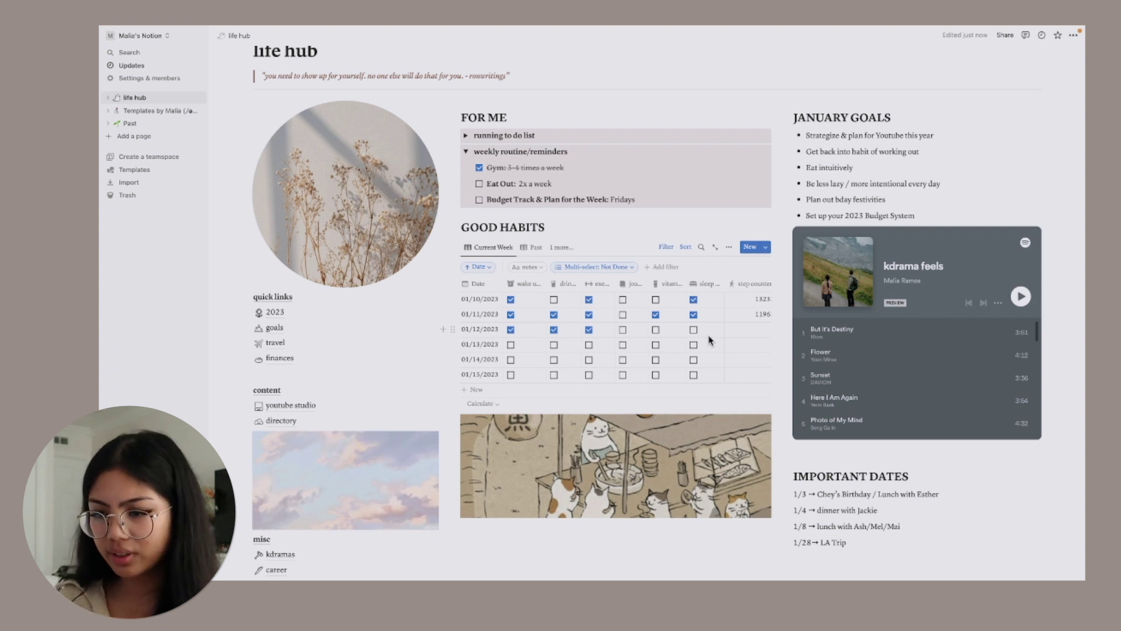
pyautogui.click(694, 330)
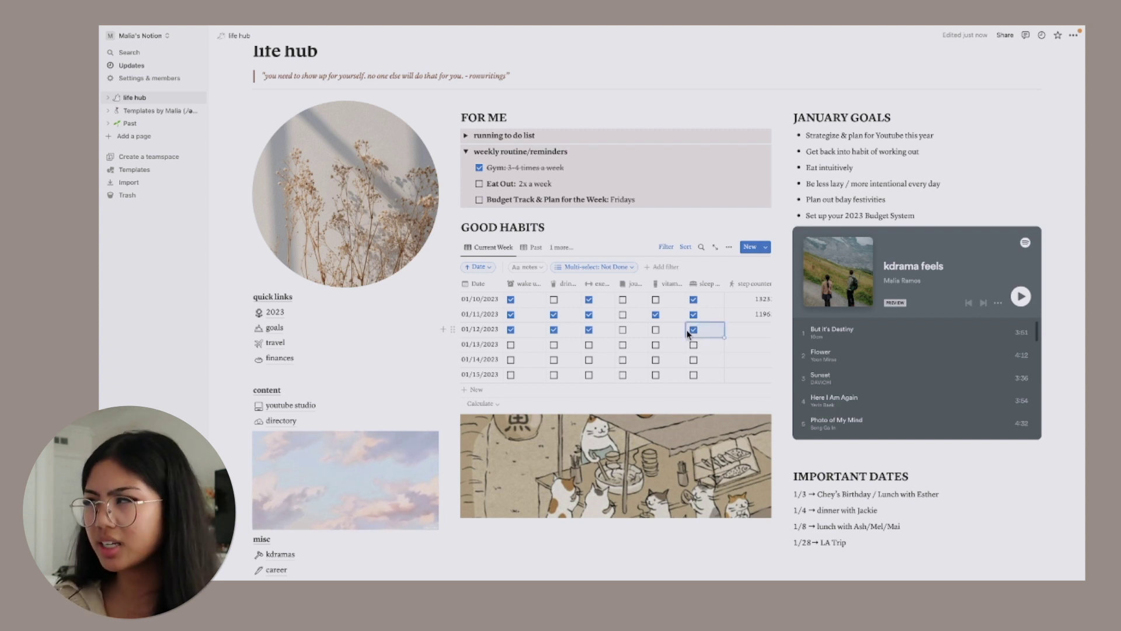
pyautogui.click(656, 330)
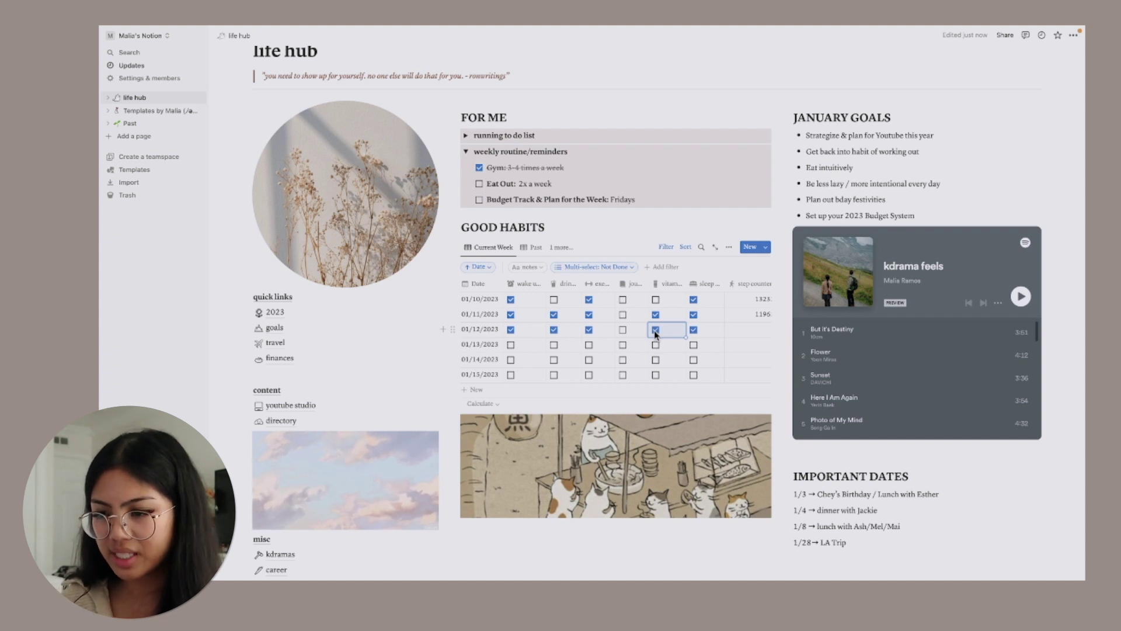
# Step: Set the 01/12/2023 step counter to 17393 and check the wake-up and vitamins habits for 01/13/2023
pyautogui.hscroll(3, 655, 334)
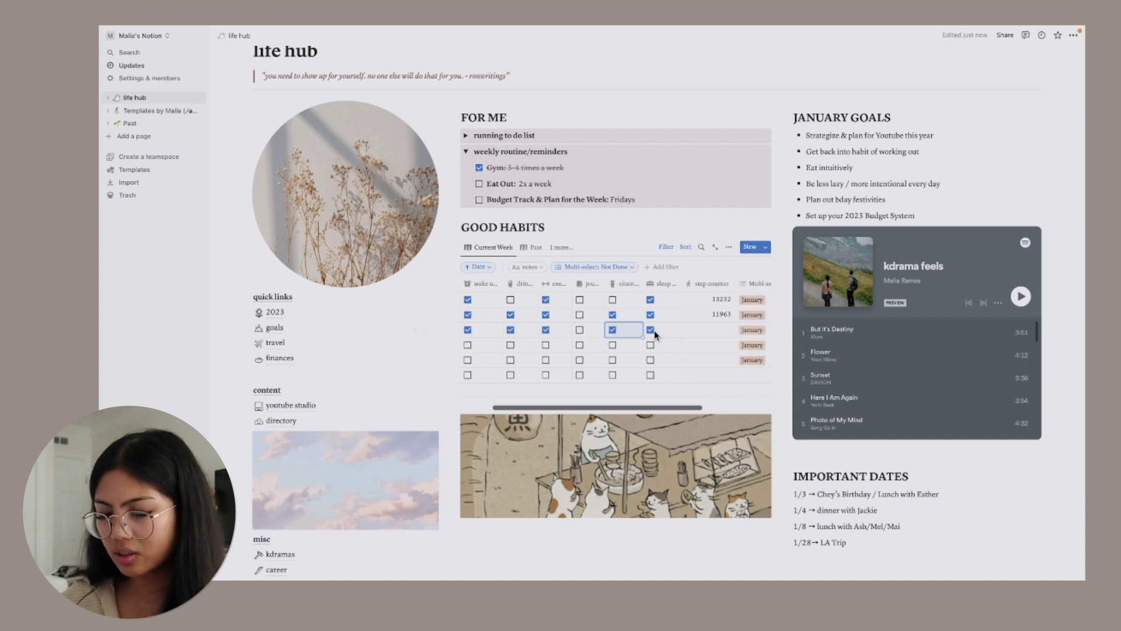
pyautogui.click(721, 331)
pyautogui.write('1')
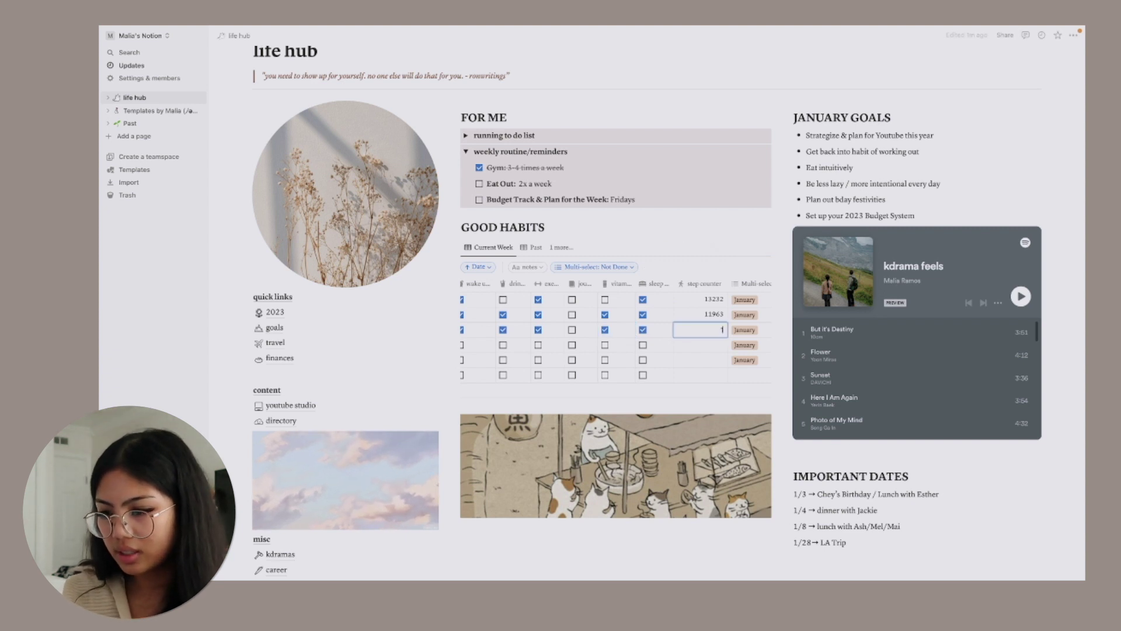
pyautogui.write('13')
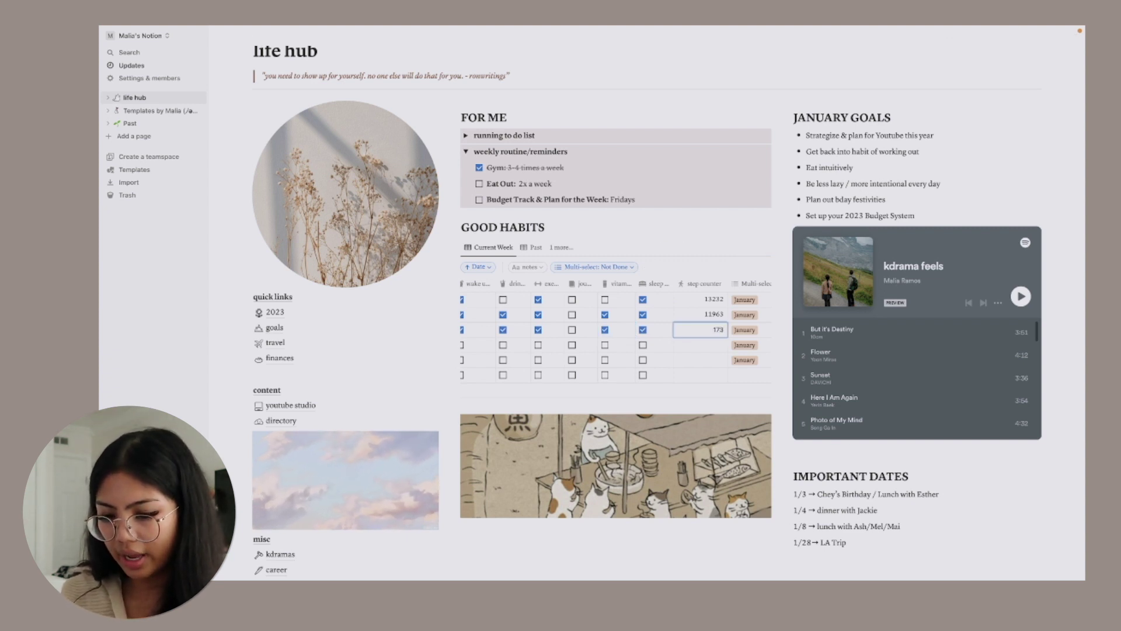
pyautogui.write('8')
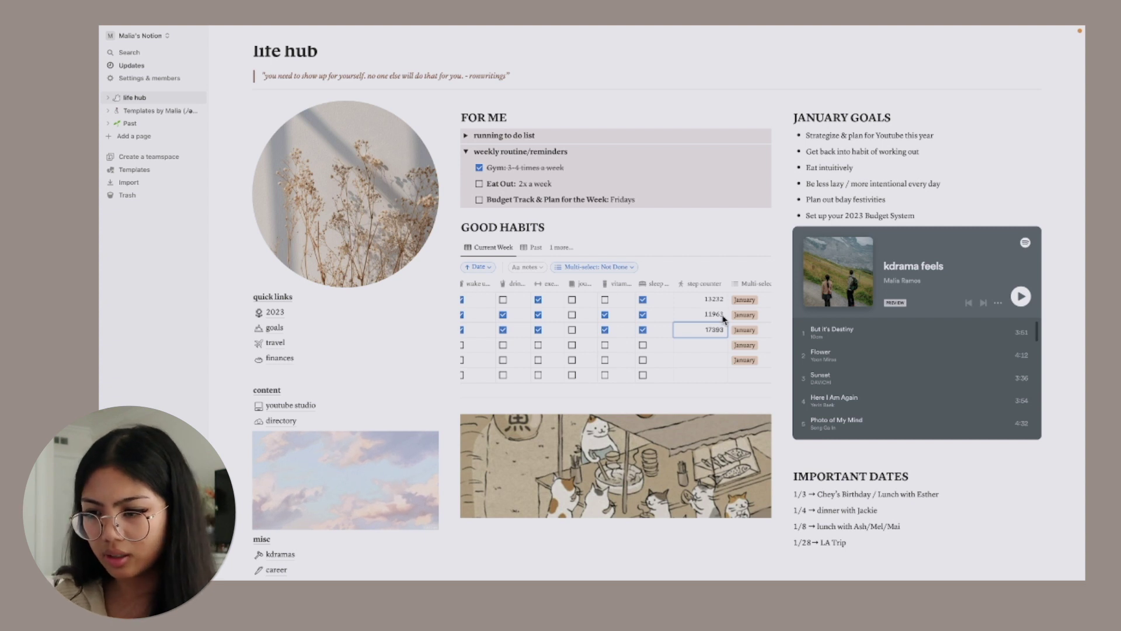
pyautogui.press('Escape')
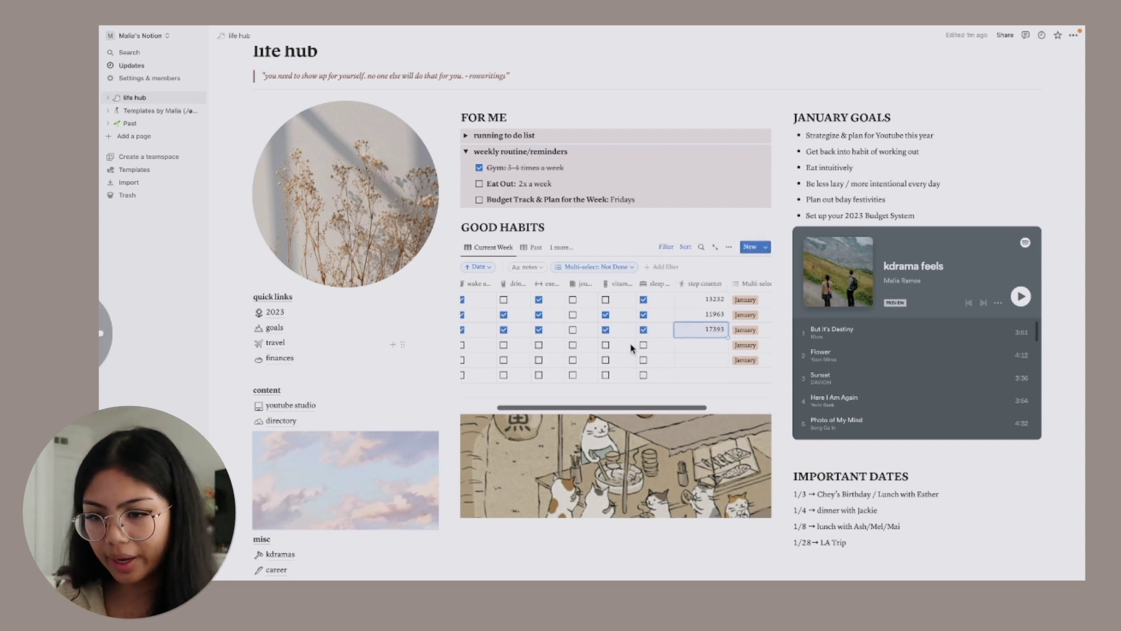
pyautogui.click(463, 345)
pyautogui.click(605, 345)
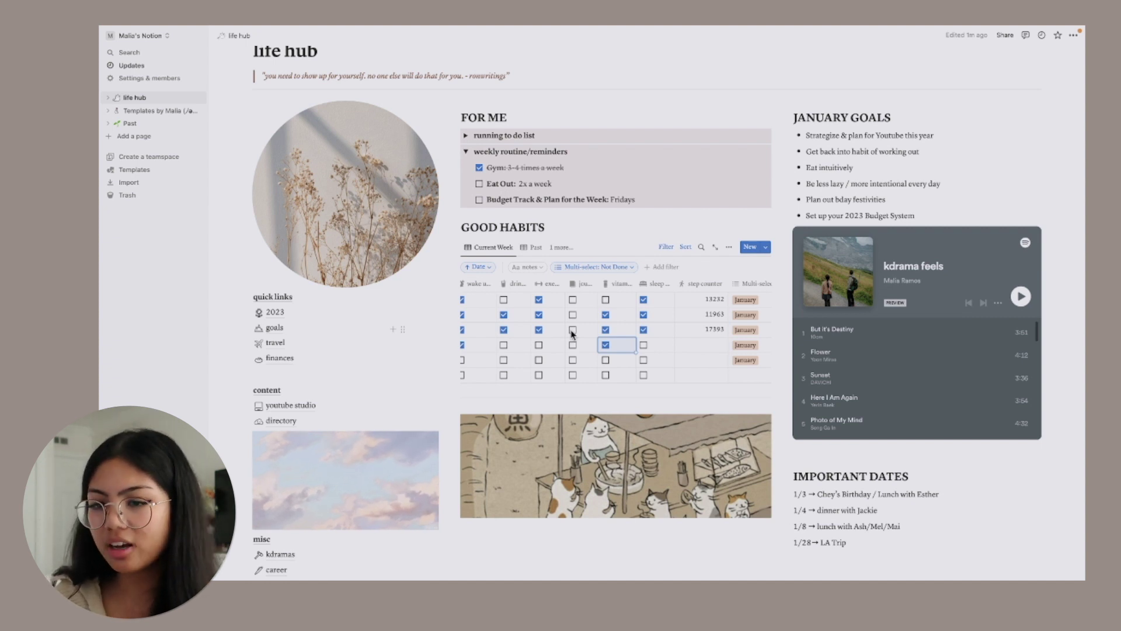
# Step: Add the Done option to the Multi-select property of the 01/10/2023 habit entry
pyautogui.hscroll(3, 671, 325)
pyautogui.hscroll(2, 673, 326)
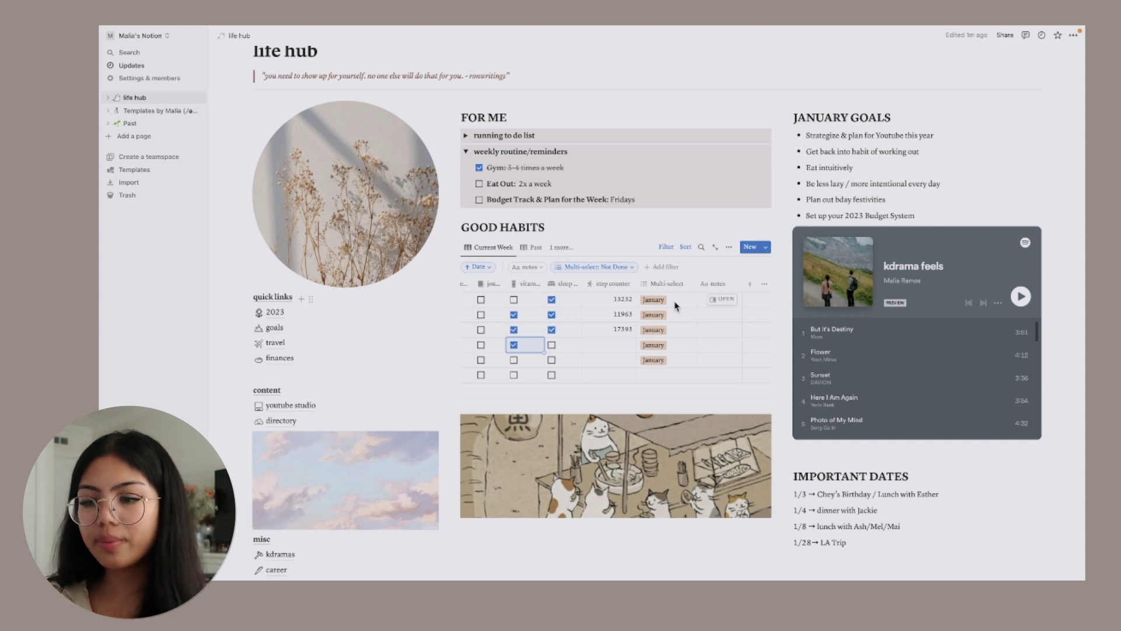
pyautogui.click(673, 301)
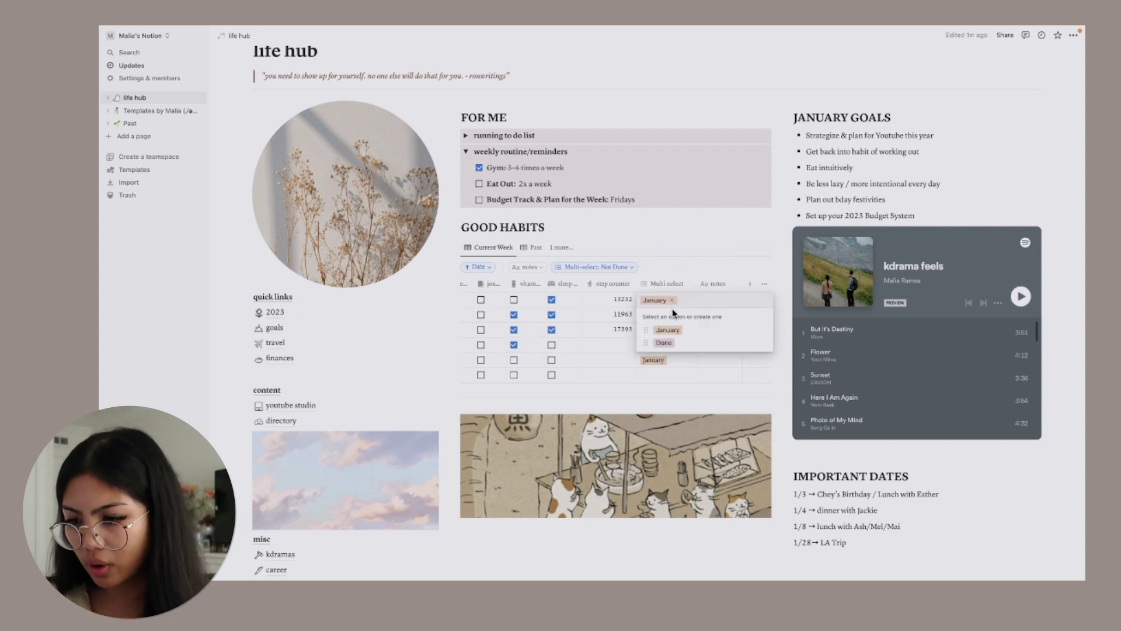
pyautogui.click(664, 342)
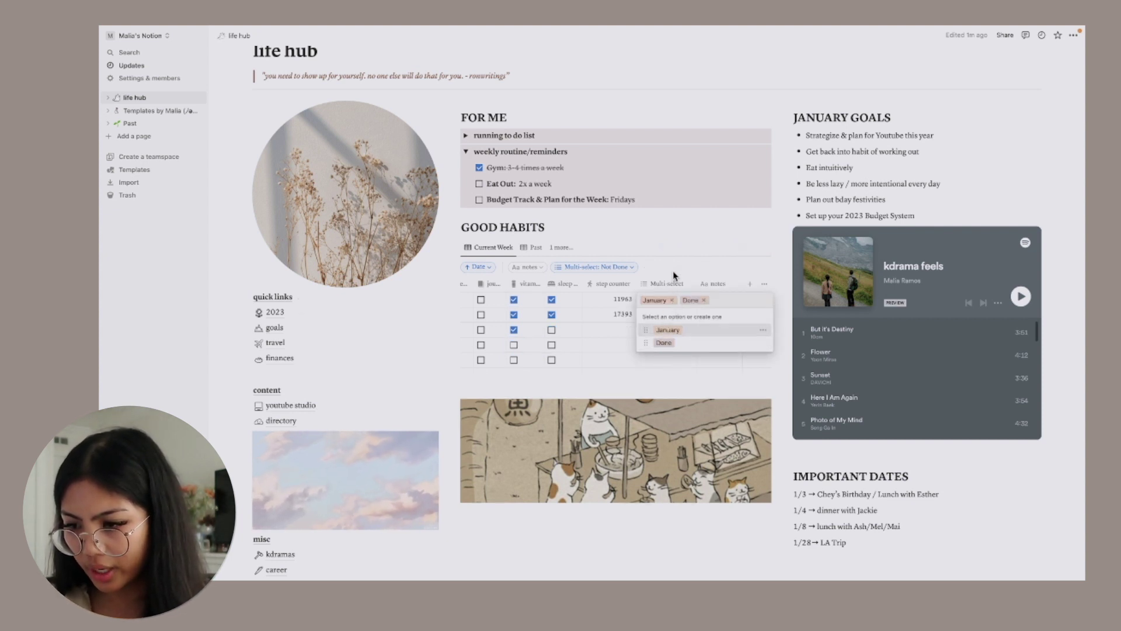
pyautogui.click(676, 271)
# Step: Add the Done option to the Multi-select property of the 01/11/2023 habit entry
pyautogui.click(657, 301)
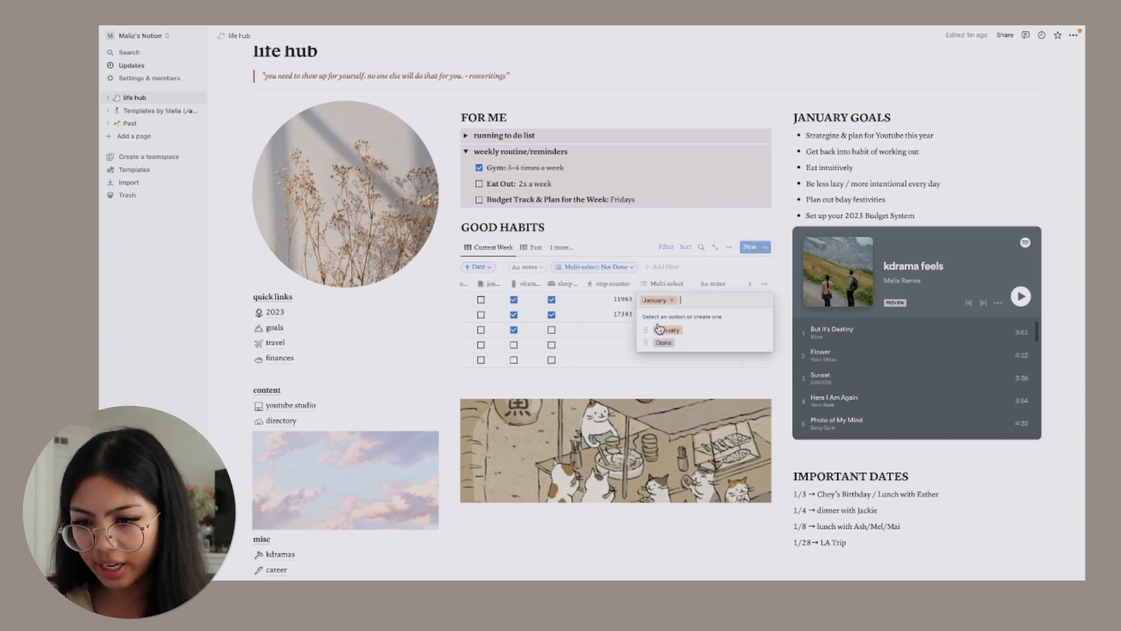
pyautogui.click(665, 270)
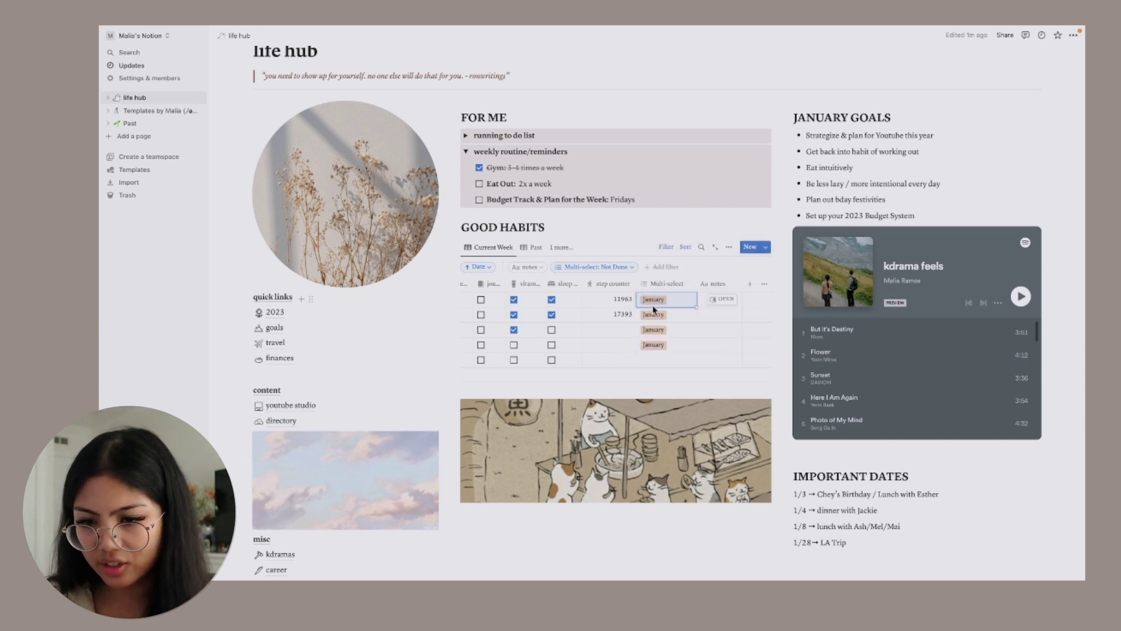
pyautogui.click(654, 304)
pyautogui.click(664, 339)
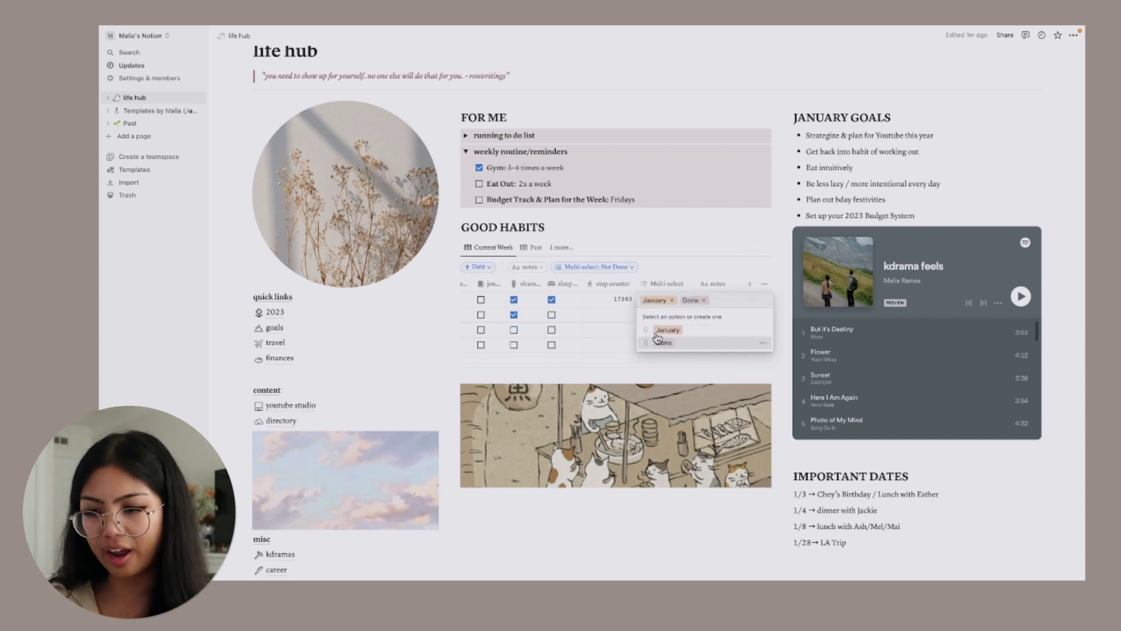
pyautogui.click(666, 270)
# Step: Add the Done option to the Multi-select property of the 01/12/2023 habit entry
pyautogui.click(663, 299)
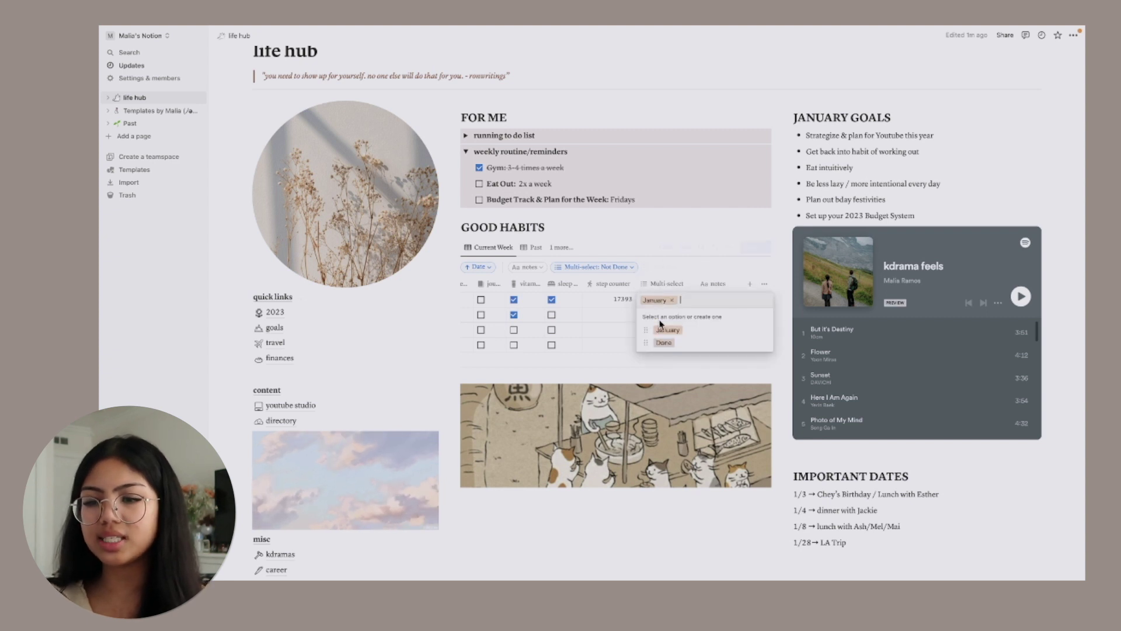
pyautogui.click(663, 345)
pyautogui.click(530, 251)
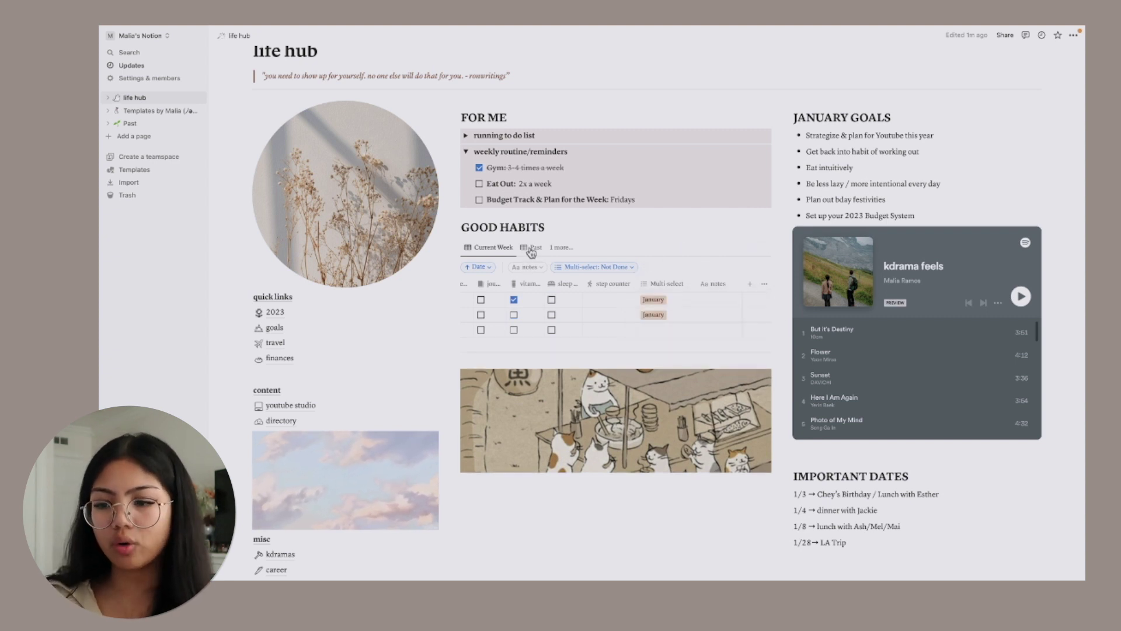
# Step: Open the Past view of the Good Habits table and review its habit columns through to the step counter
pyautogui.click(530, 251)
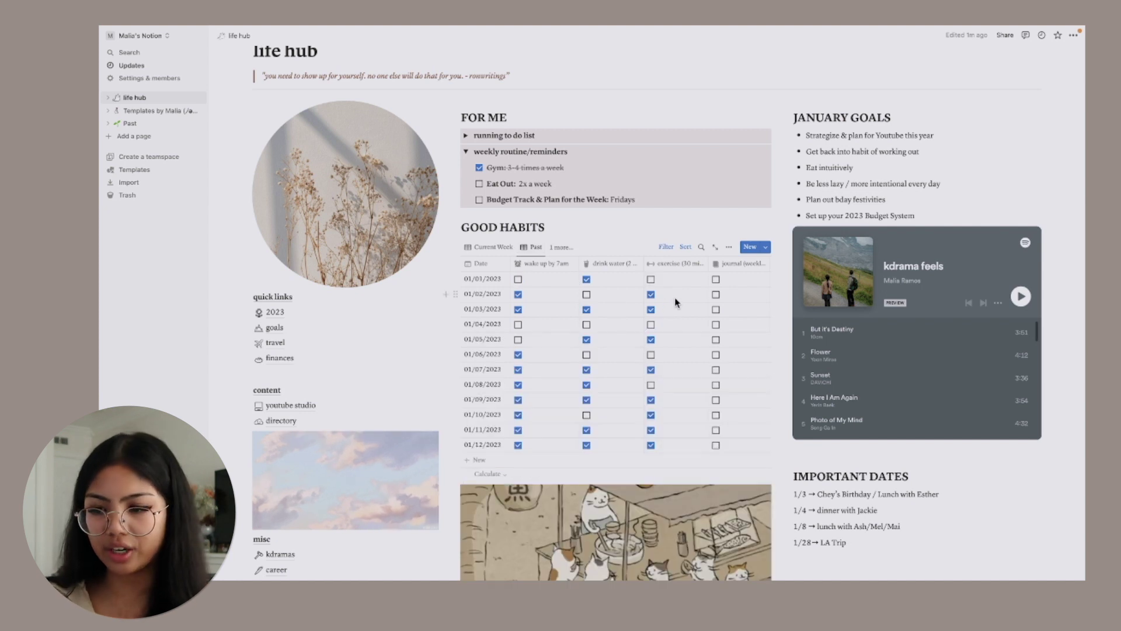
pyautogui.hscroll(5, 675, 297)
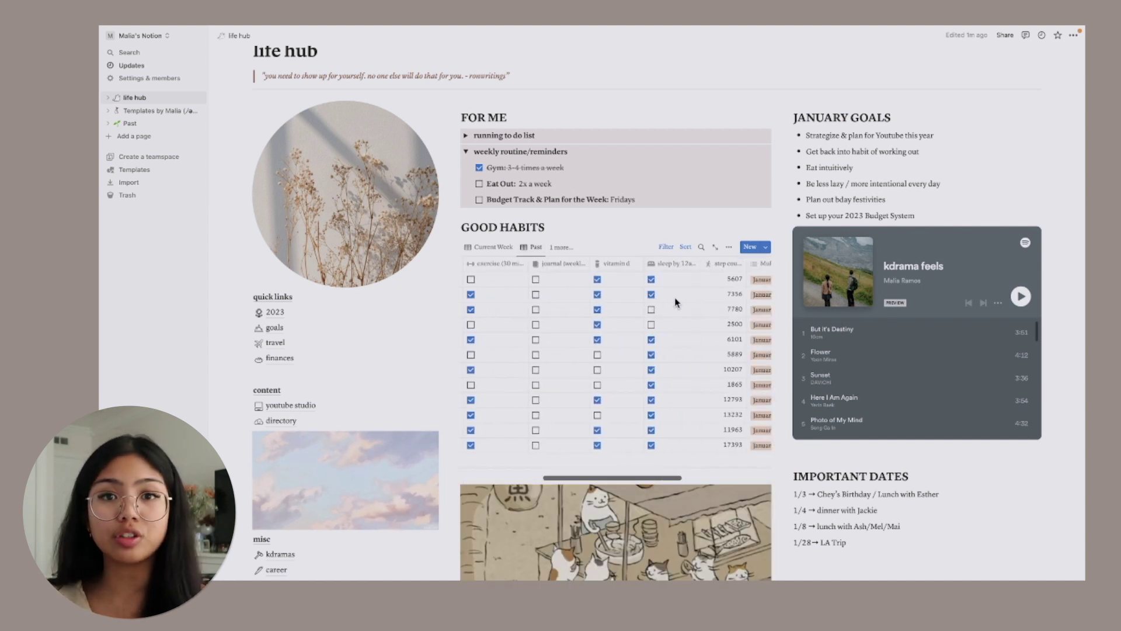
pyautogui.hscroll(-5, 675, 296)
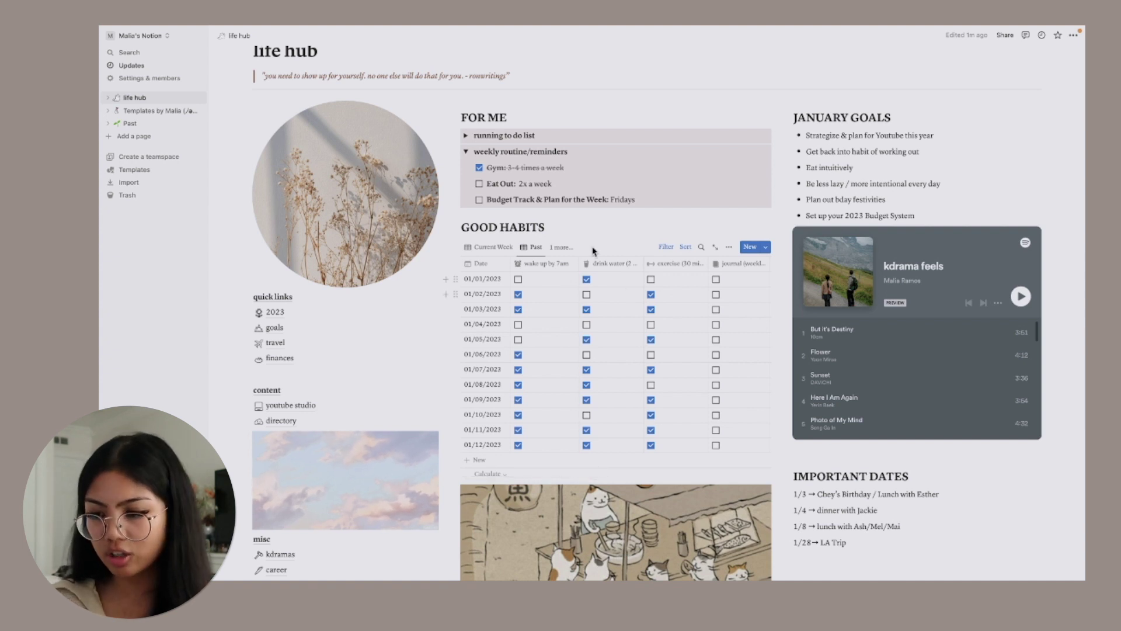
# Step: Create blank habit entries for January 16, 17, 18 and 19 in the Calendar view of Good Habits
pyautogui.click(562, 248)
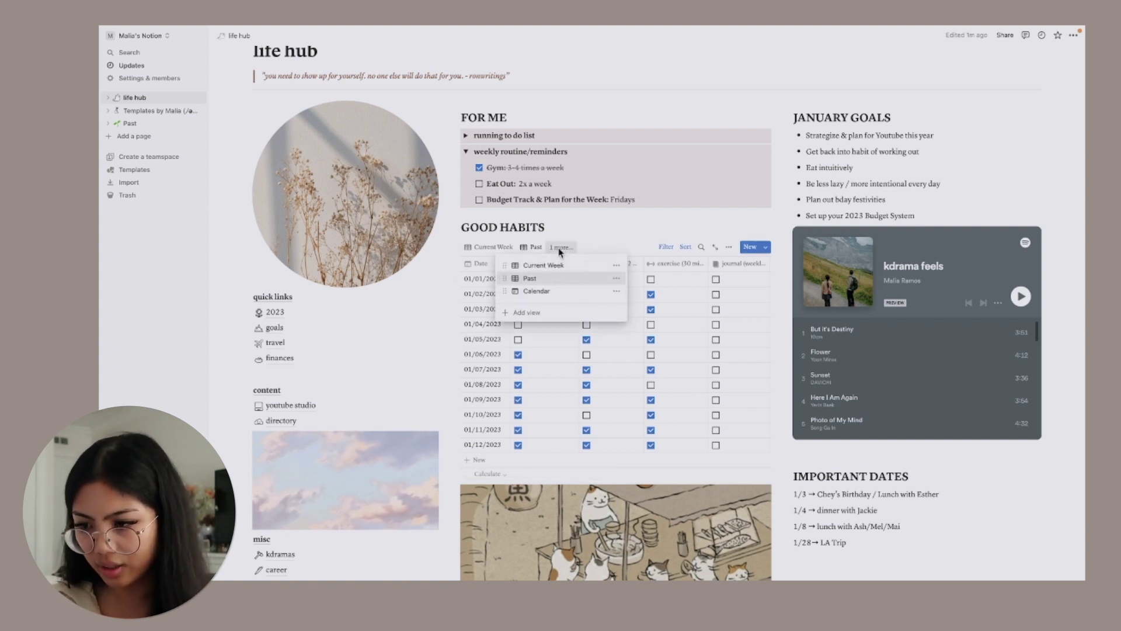
pyautogui.click(534, 290)
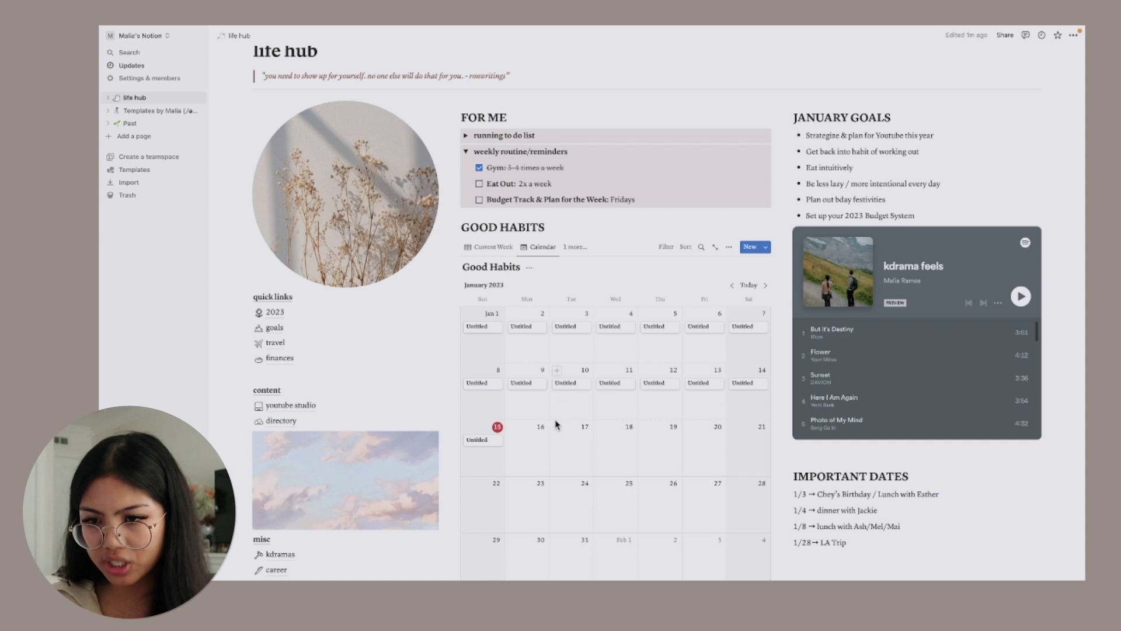
pyautogui.click(512, 427)
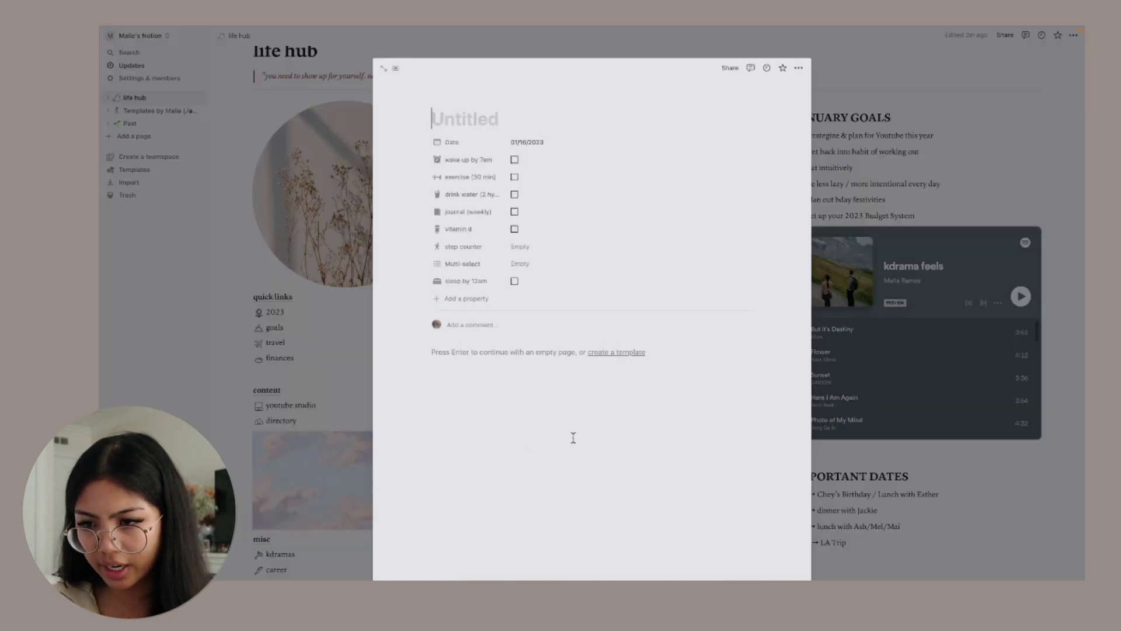
pyautogui.click(853, 418)
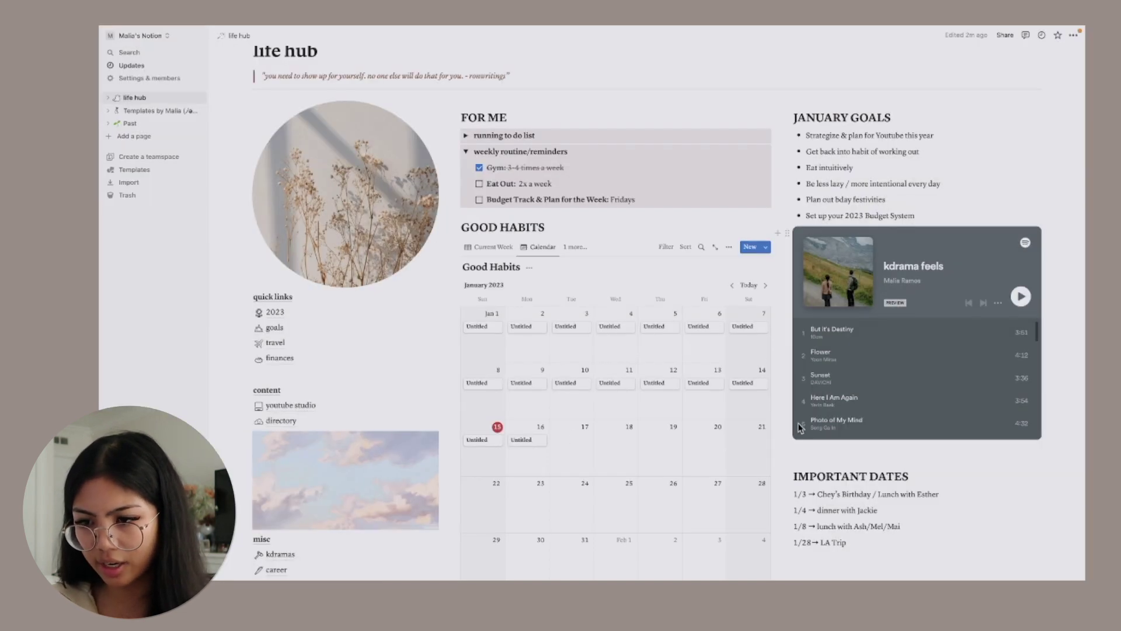
pyautogui.click(575, 454)
pyautogui.click(830, 407)
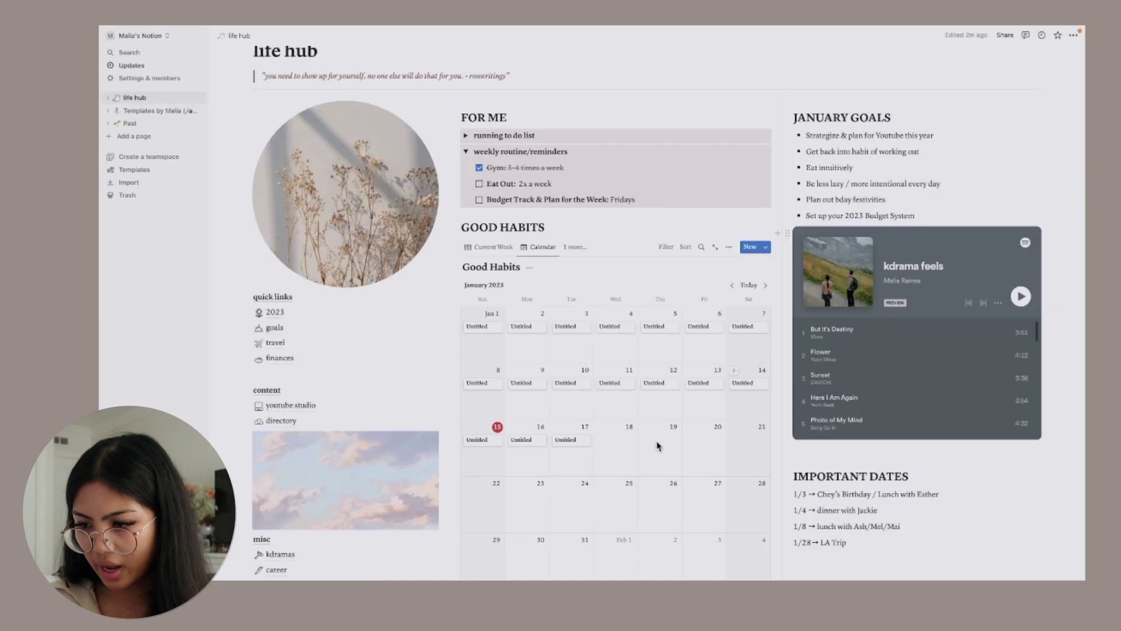
pyautogui.click(616, 453)
pyautogui.click(839, 384)
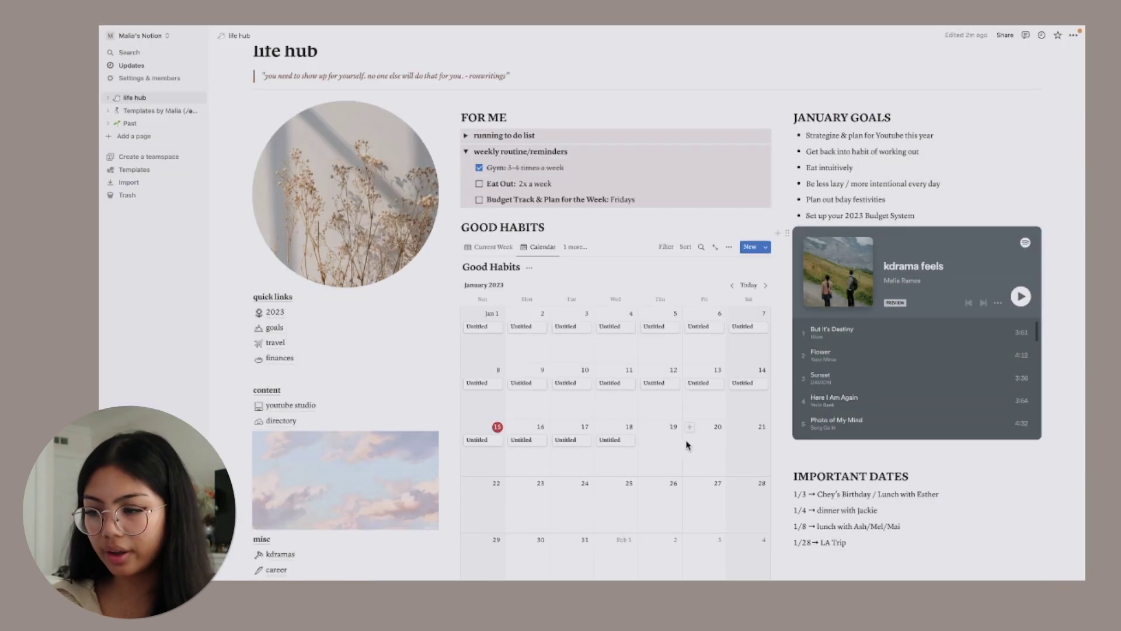
pyautogui.click(662, 447)
pyautogui.click(854, 375)
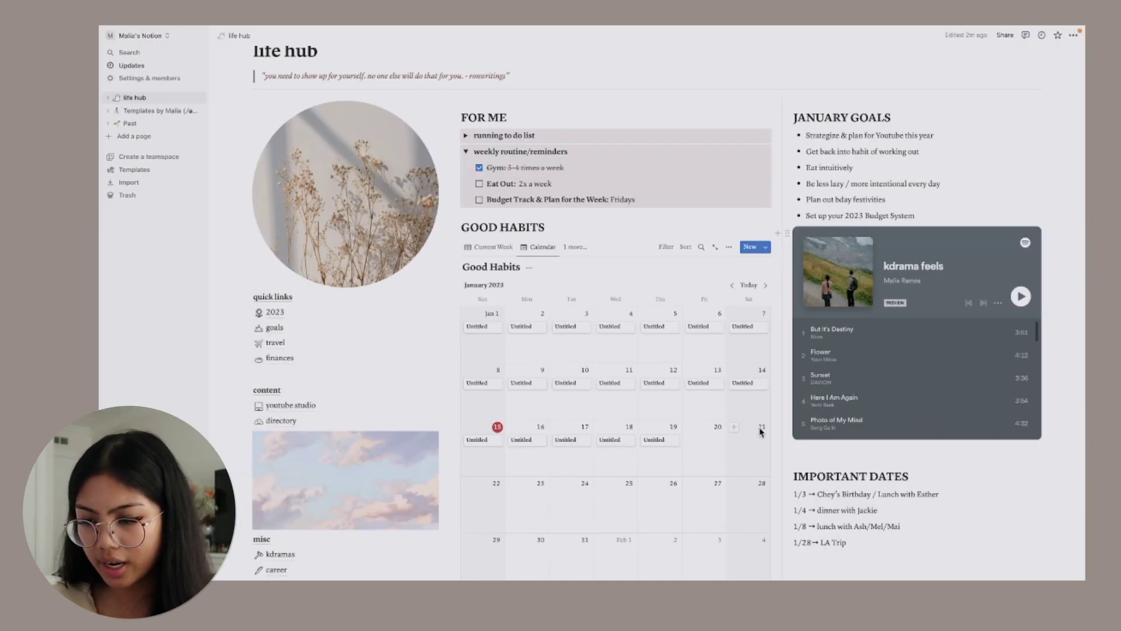
# Step: Return Good Habits to the Current Week view and look across its habit columns
pyautogui.click(493, 246)
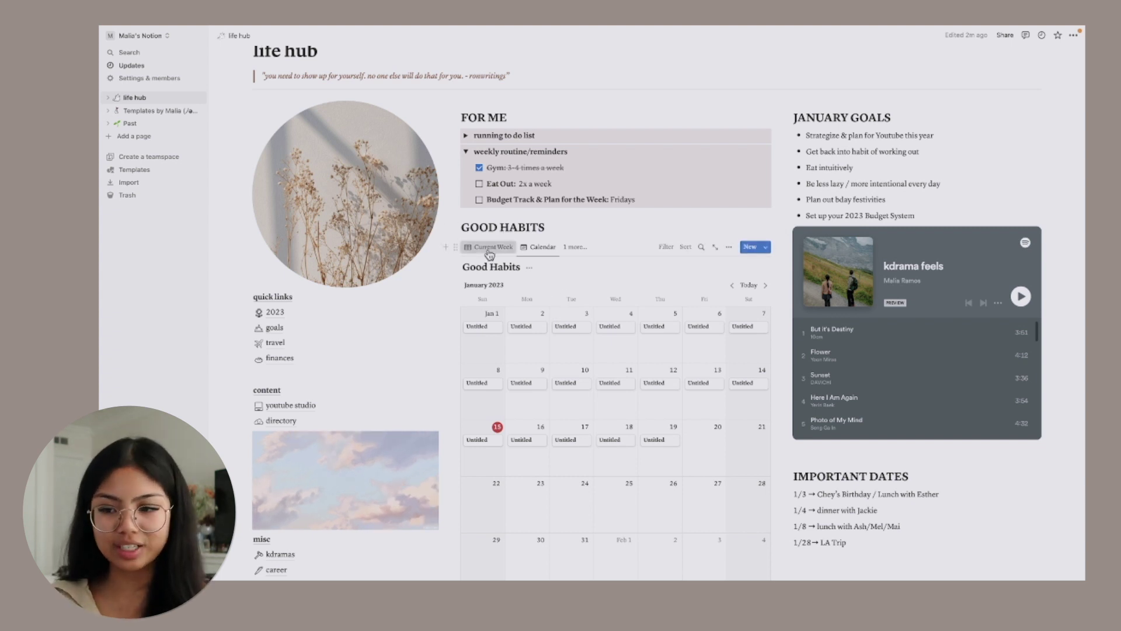
pyautogui.hscroll(3, 631, 378)
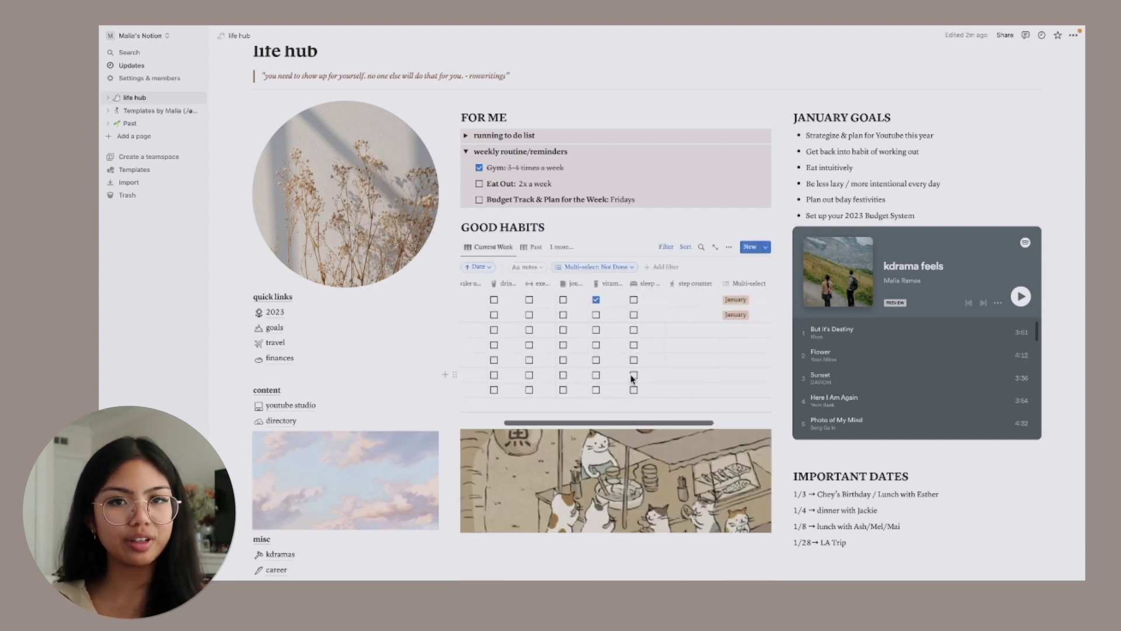
pyautogui.hscroll(-3, 634, 378)
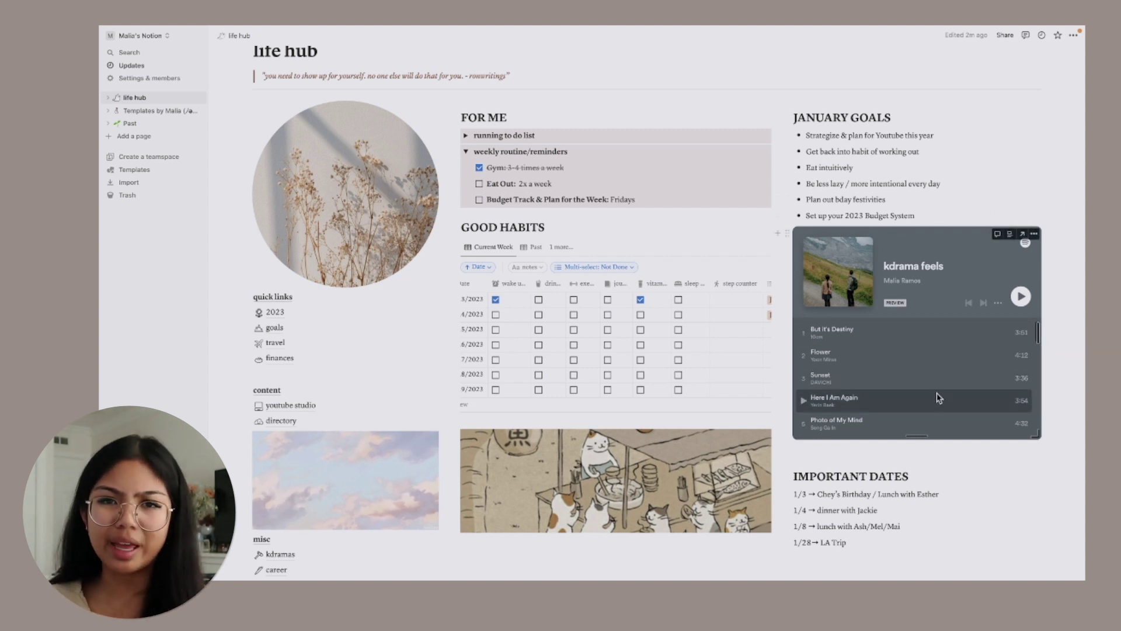
# Step: Browse the track list of the embedded kdrama feels playlist
pyautogui.scroll(-5, 949, 365)
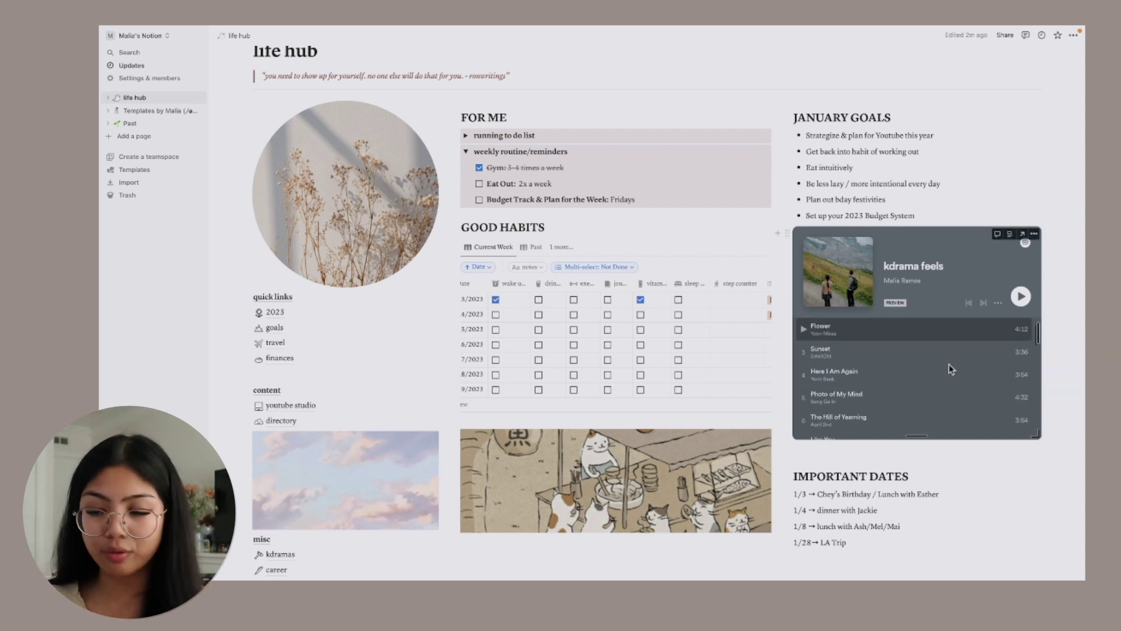
pyautogui.scroll(-5, 949, 365)
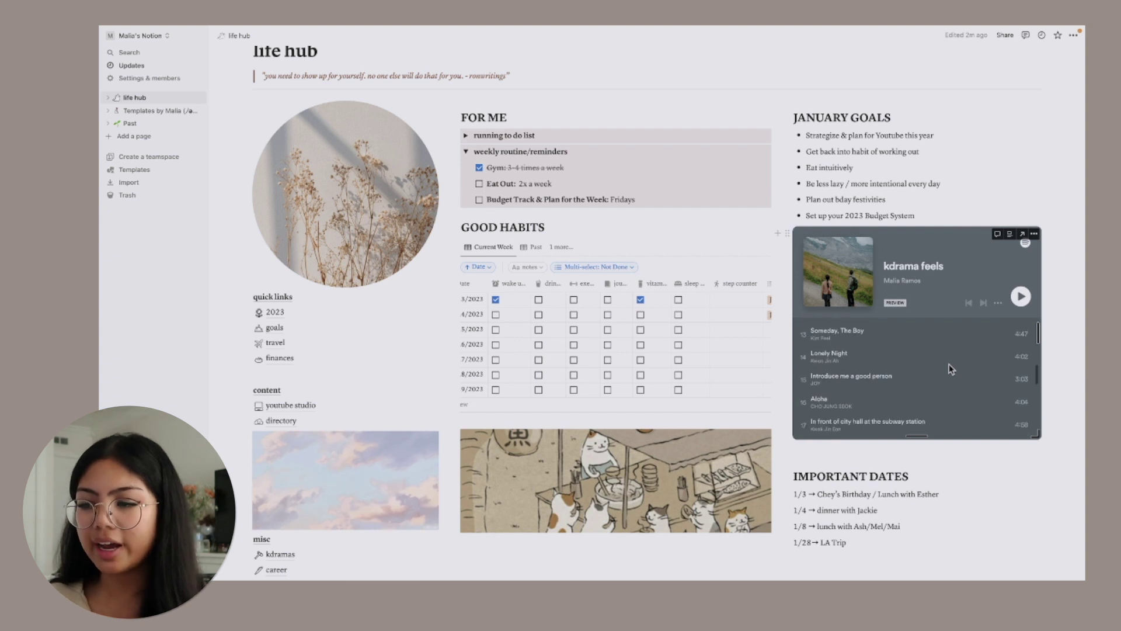
pyautogui.scroll(-5, 949, 367)
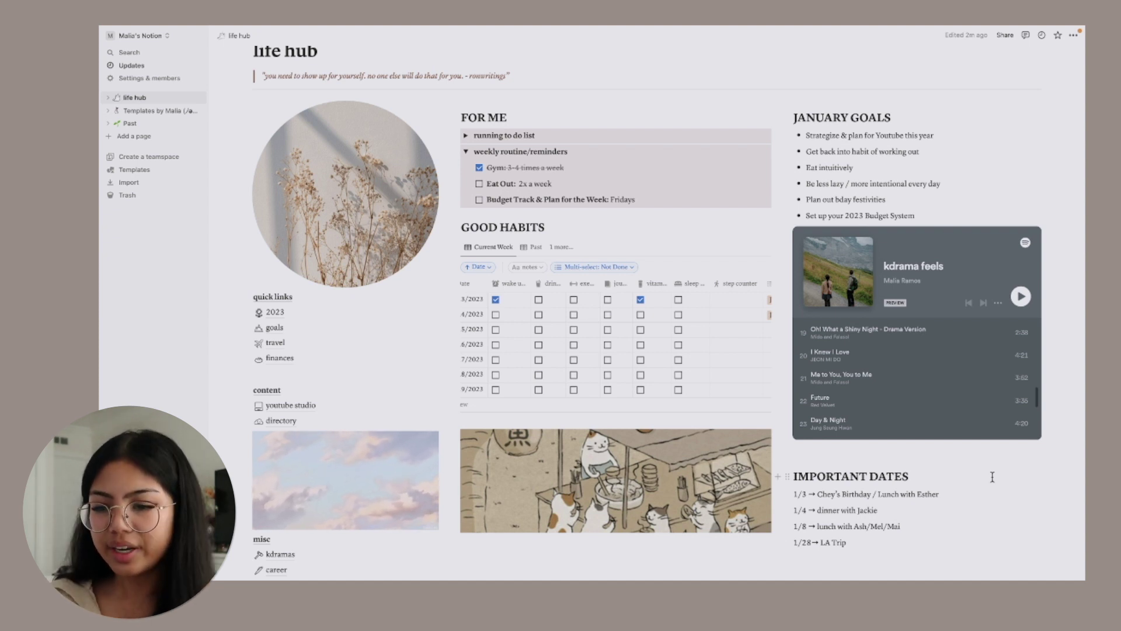
# Step: Uncheck and recheck Wednesday's 4:00pm lash appt to-do in the Week at a Glance section
pyautogui.scroll(-5, 993, 477)
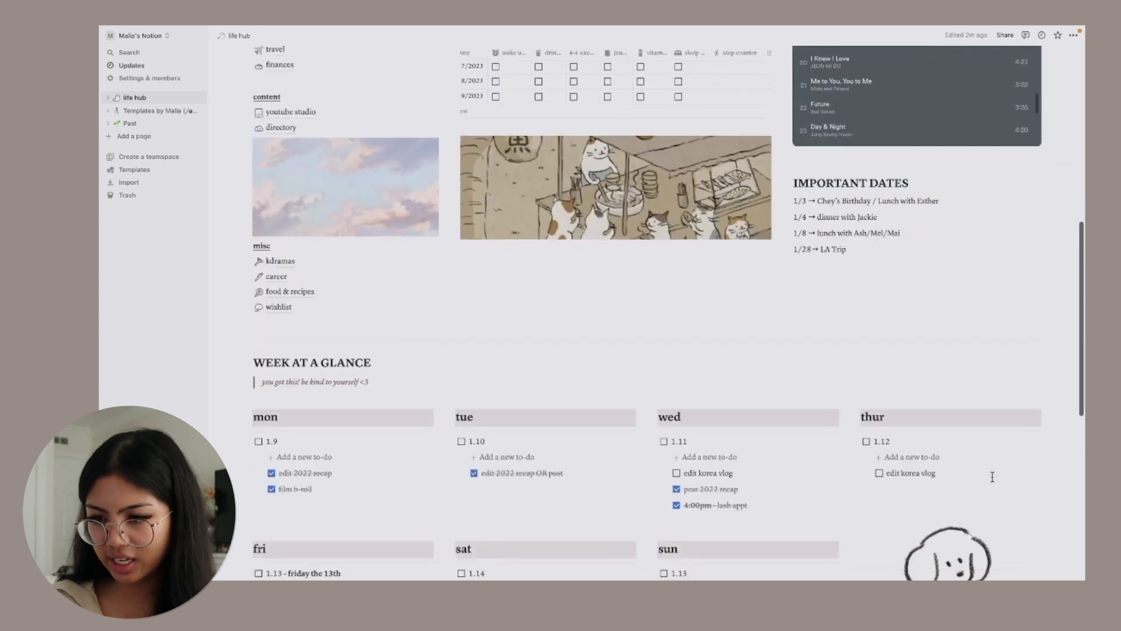
pyautogui.scroll(-3, 992, 477)
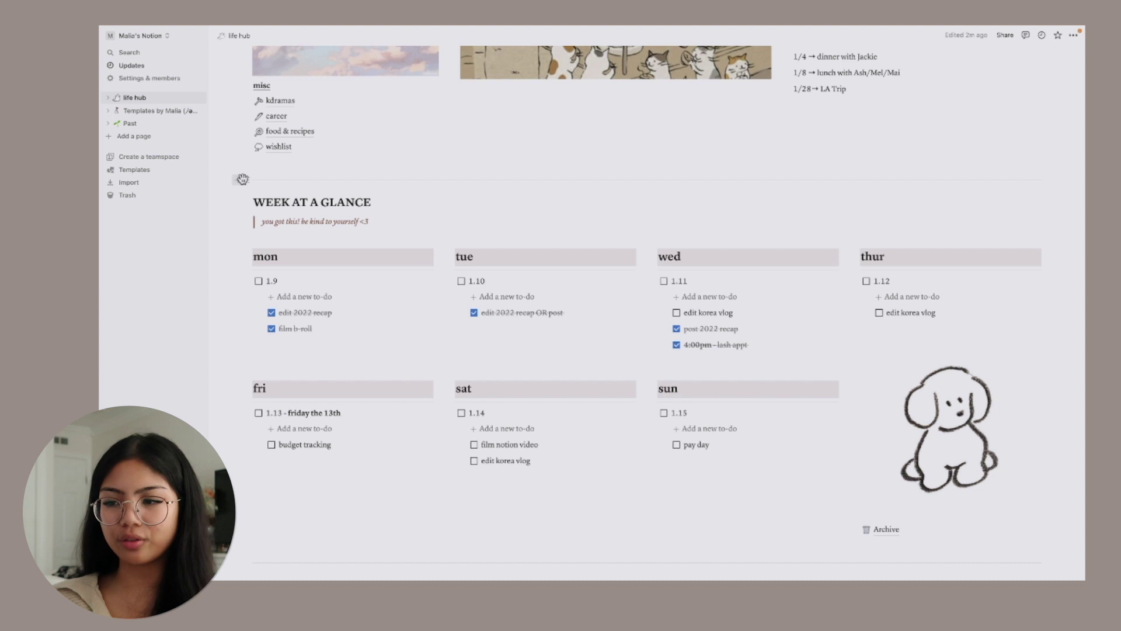
pyautogui.click(246, 179)
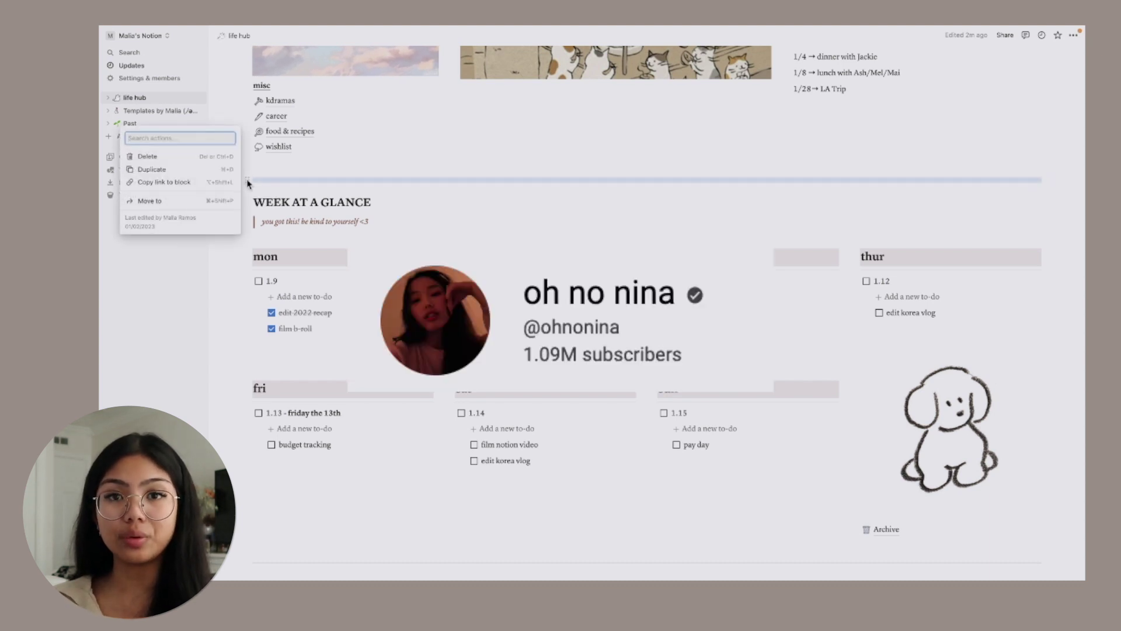
pyautogui.click(232, 267)
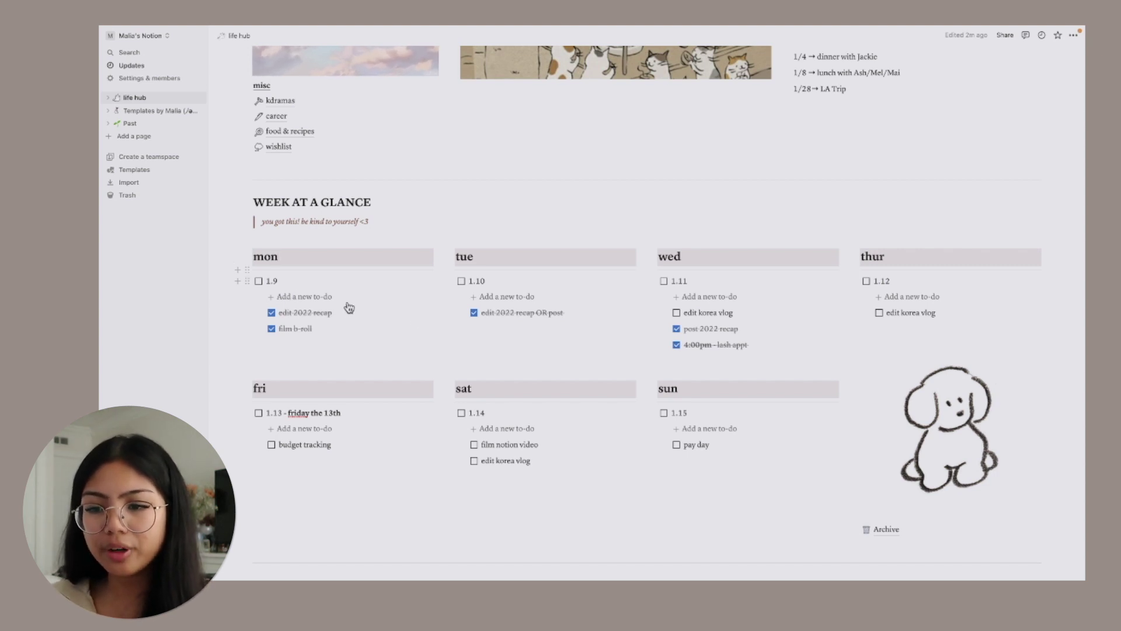
pyautogui.click(677, 346)
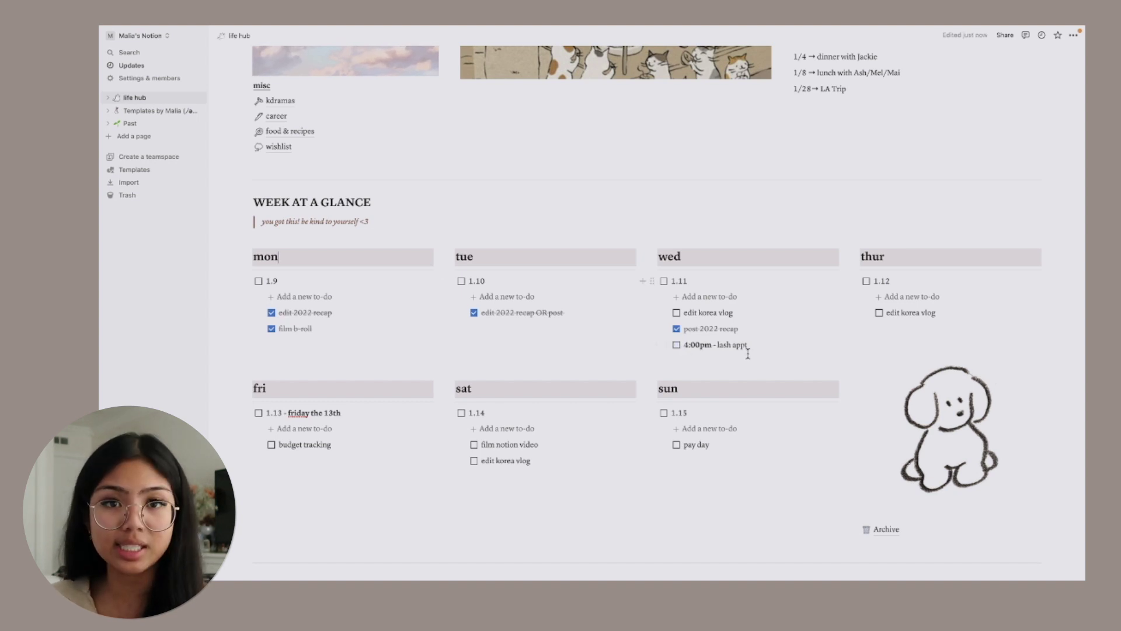
pyautogui.click(677, 346)
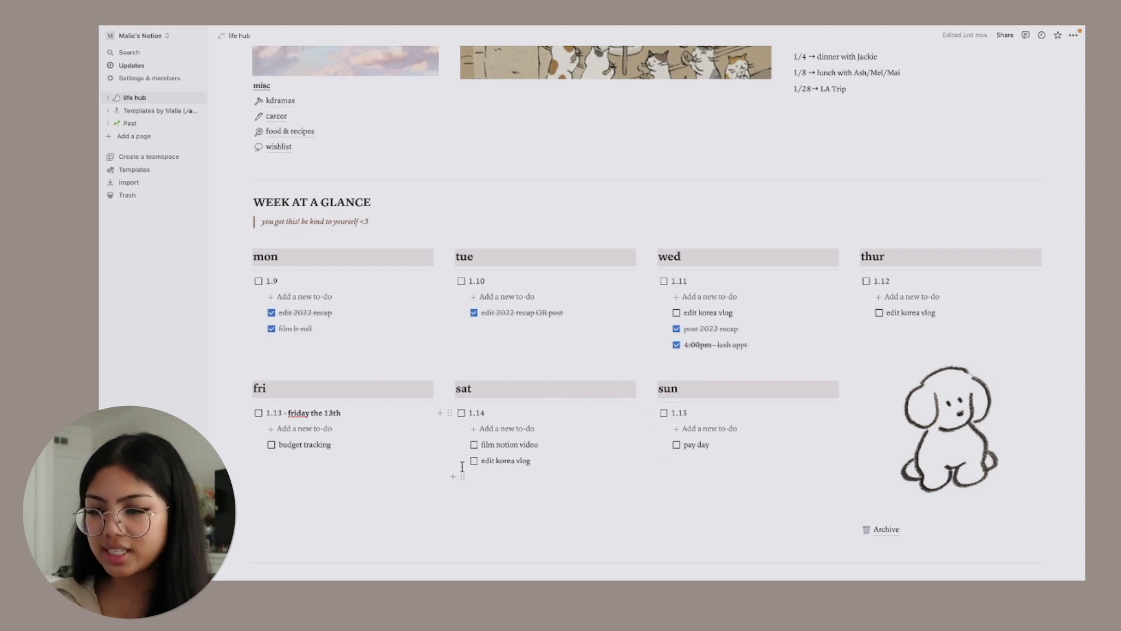
# Step: Move Saturday's "edit korea vlog" to-do to the end of Sunday's list, and from there into the Archive page
pyautogui.moveTo(460, 461); pyautogui.dragTo(679, 453)
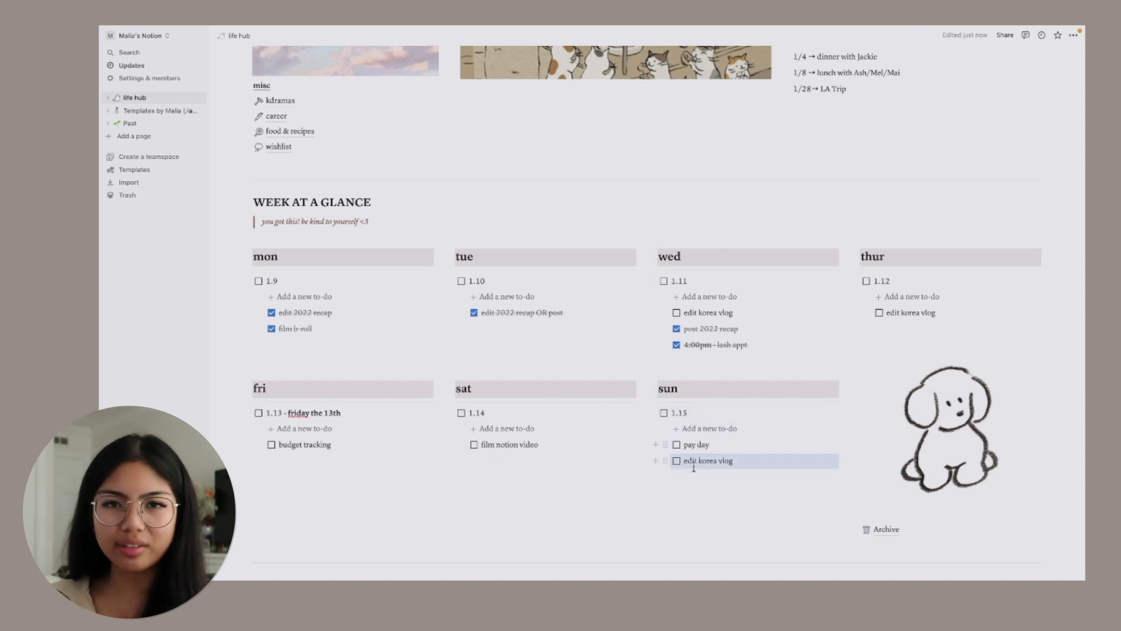
pyautogui.click(702, 494)
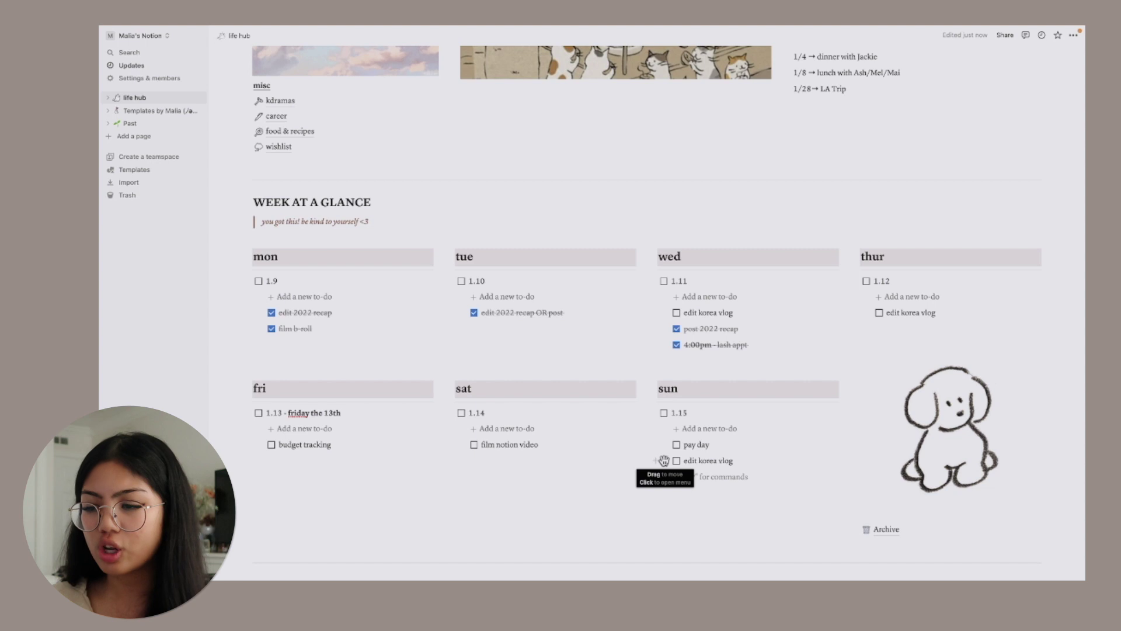
pyautogui.moveTo(664, 461); pyautogui.dragTo(904, 530)
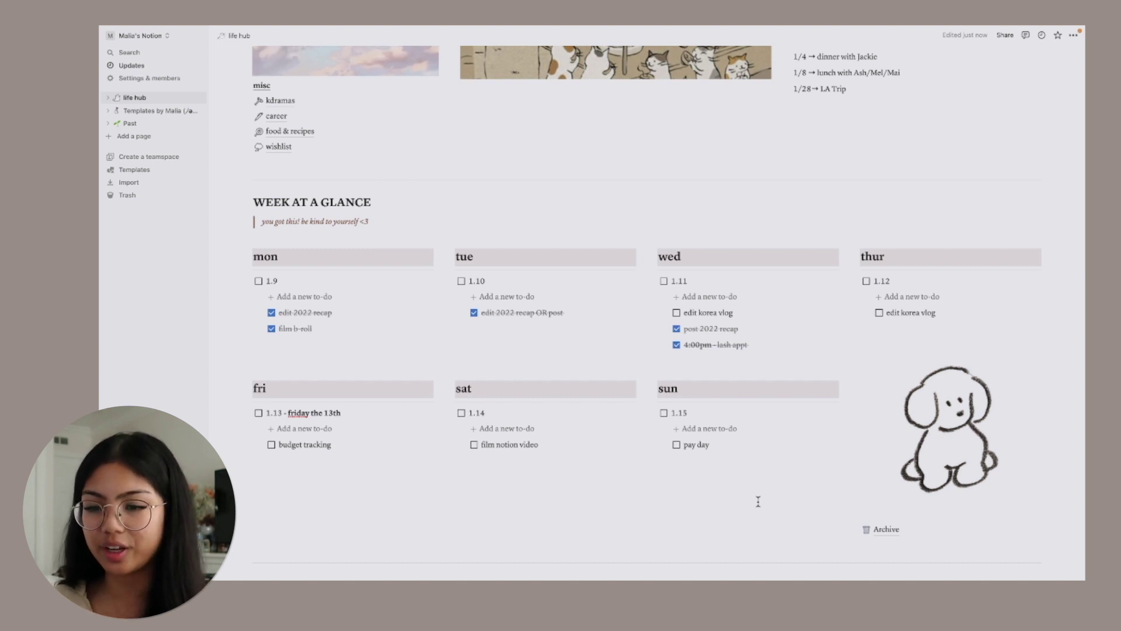
# Step: Examine the January 3 birthday event and its available tag options in the Month at a Glance calendar
pyautogui.scroll(-7, 758, 501)
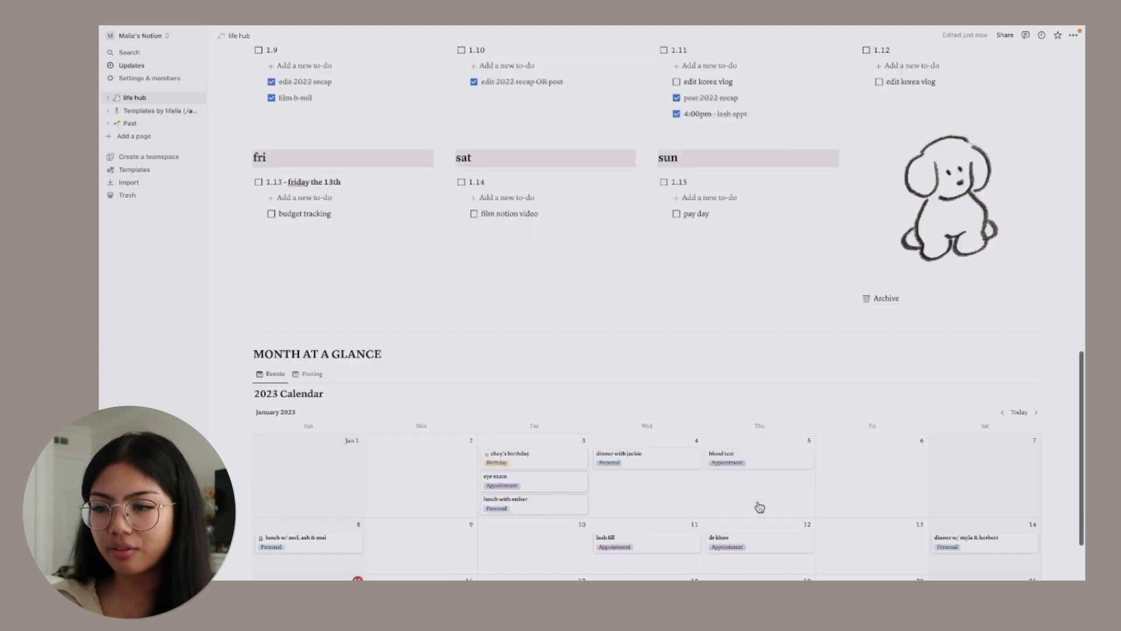
pyautogui.scroll(-1, 758, 506)
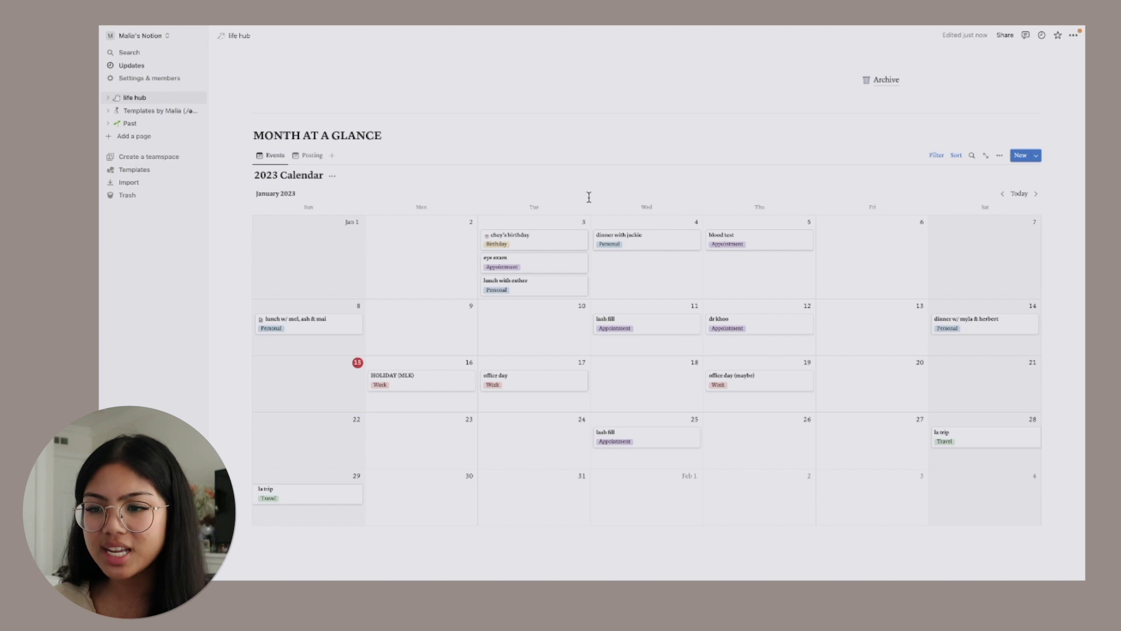
pyautogui.click(551, 241)
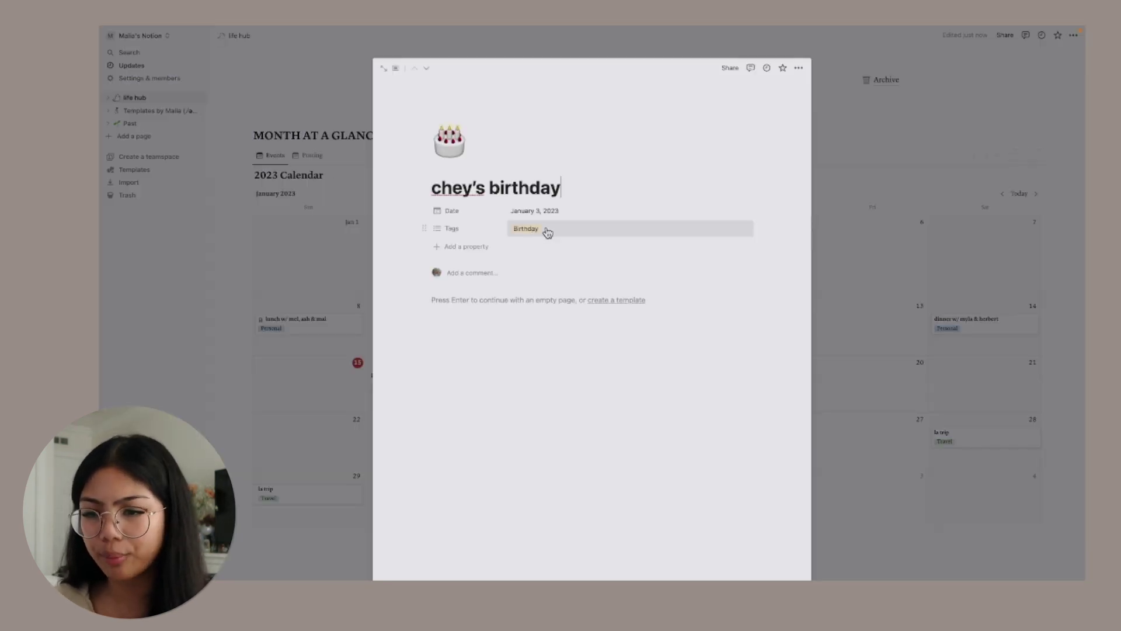
pyautogui.click(545, 229)
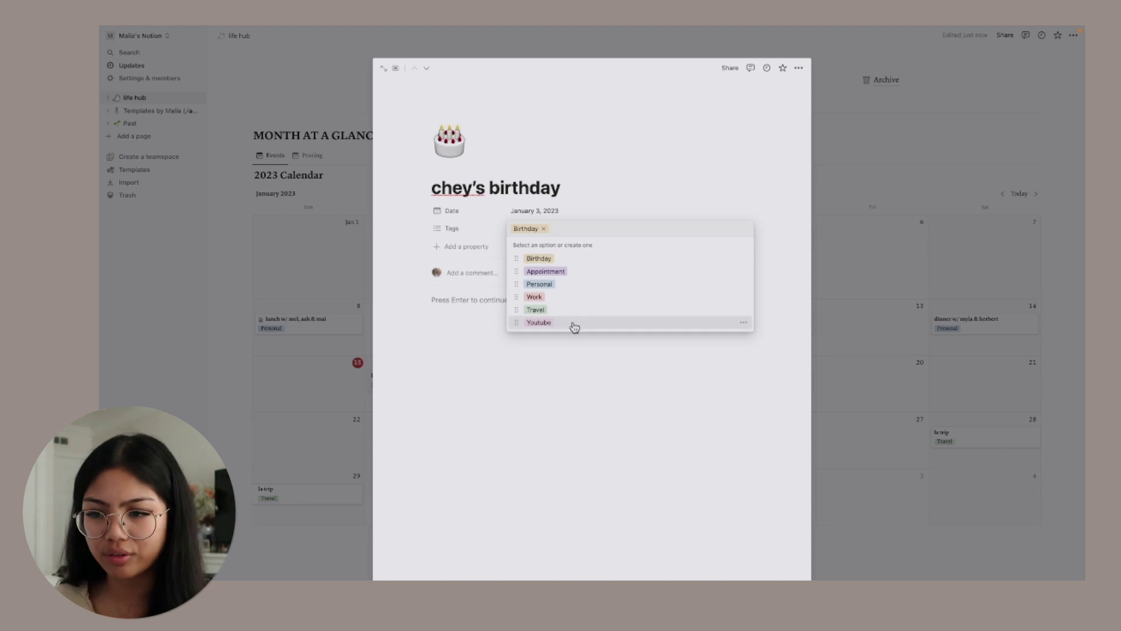
pyautogui.click(859, 177)
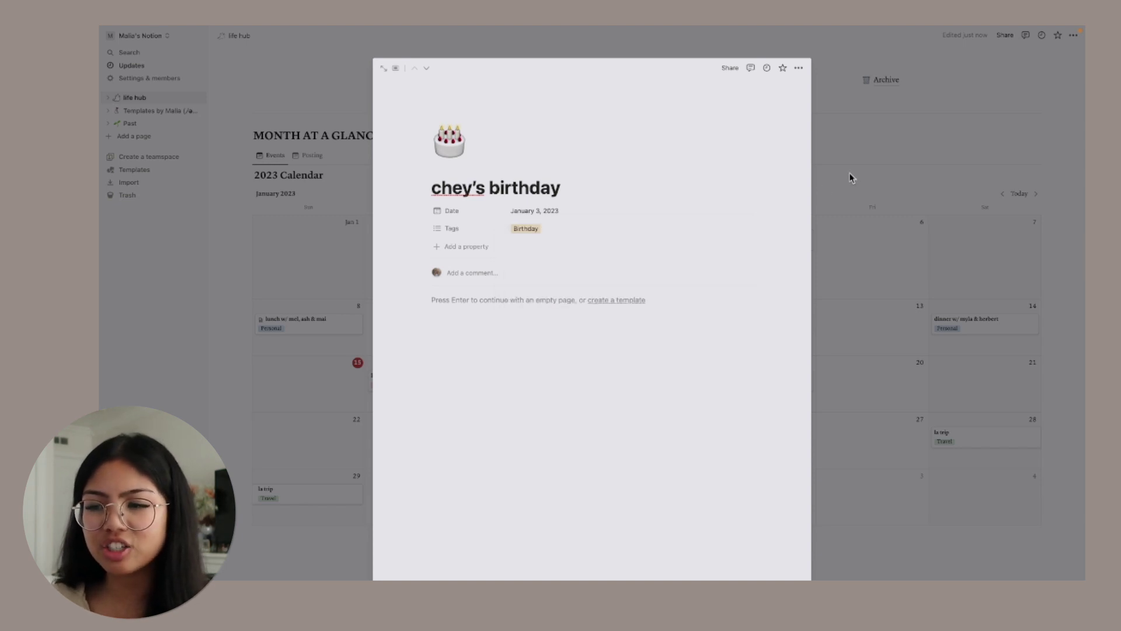
pyautogui.click(850, 174)
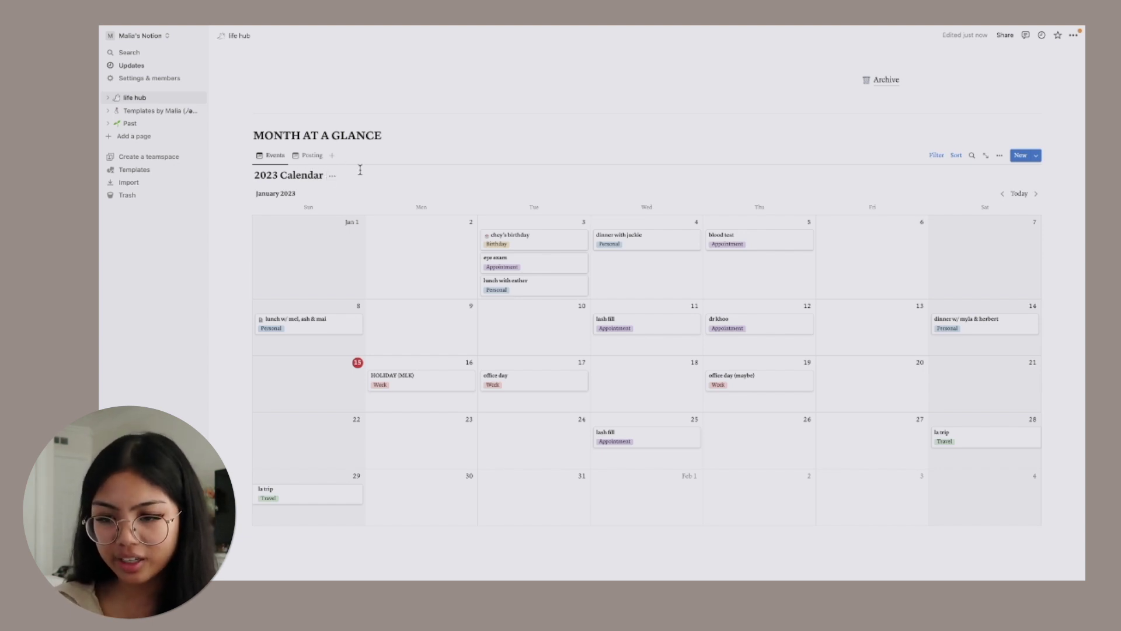
# Step: View the Posting calendar and add a new calendar-layout view to the 2023 Calendar database under Month at a Glance
pyautogui.click(308, 158)
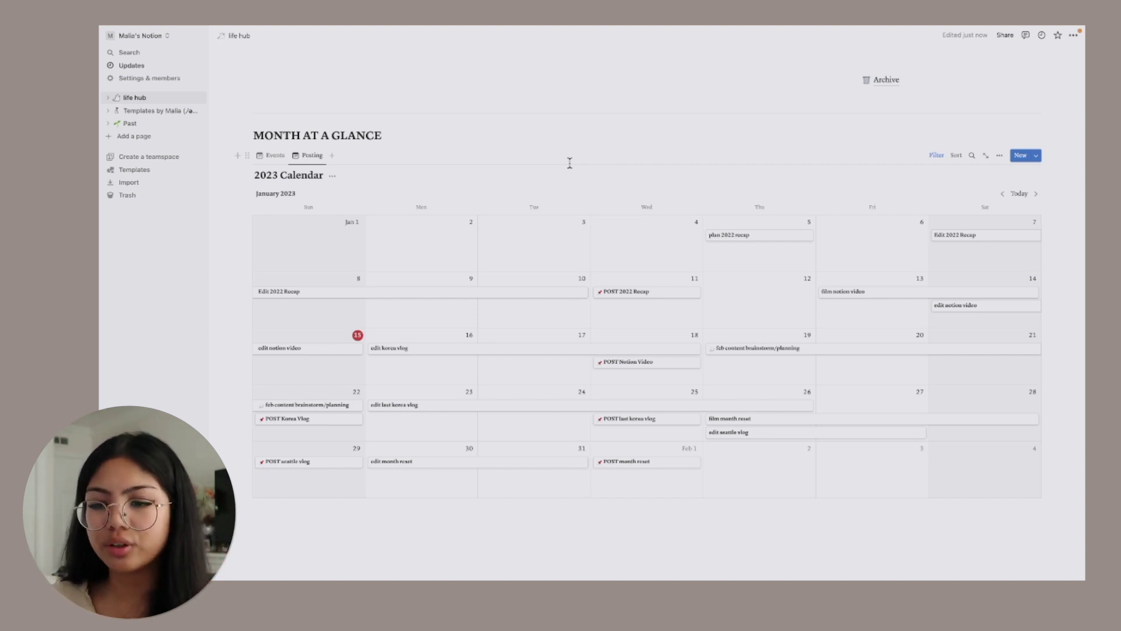
pyautogui.click(332, 156)
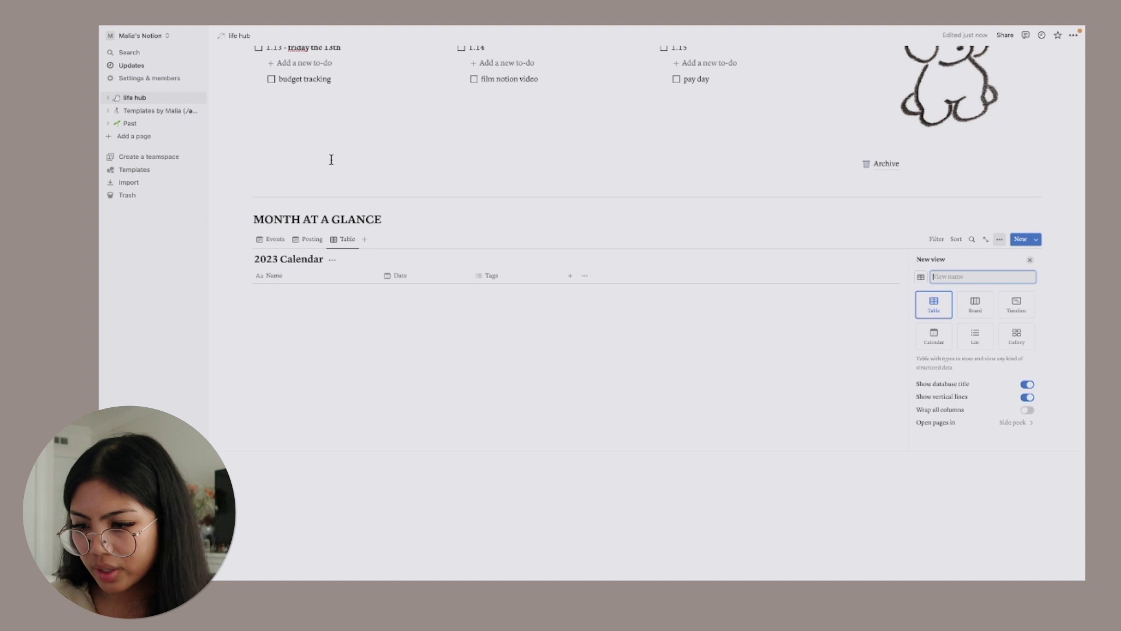
pyautogui.click(933, 348)
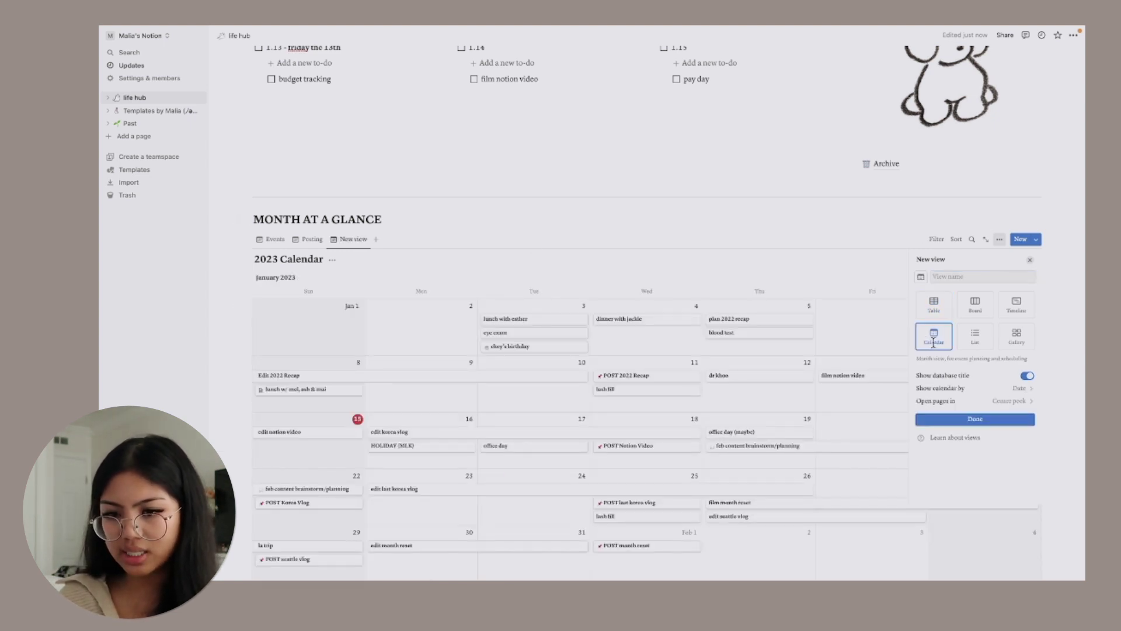
pyautogui.click(762, 234)
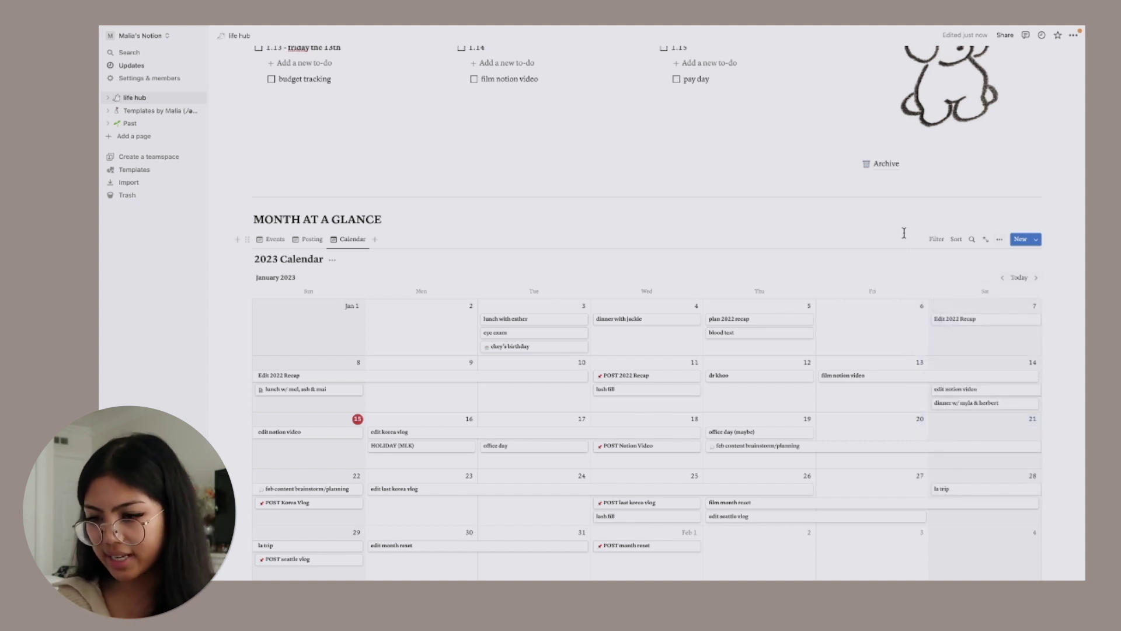
# Step: Filter the new calendar view to show only events tagged Travel
pyautogui.click(934, 242)
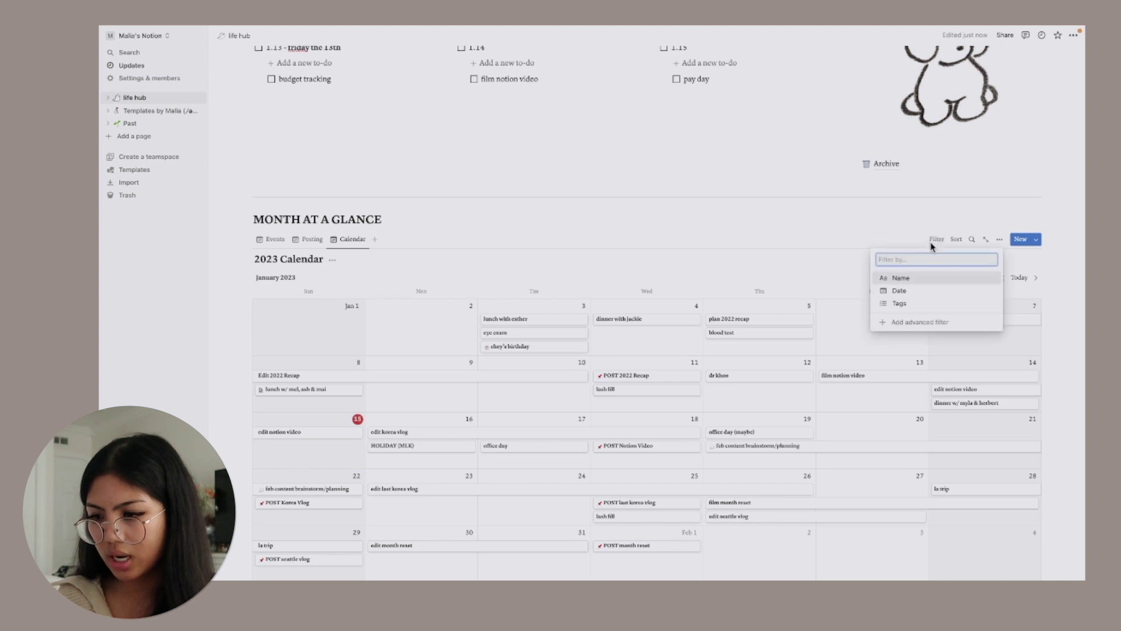
pyautogui.click(902, 304)
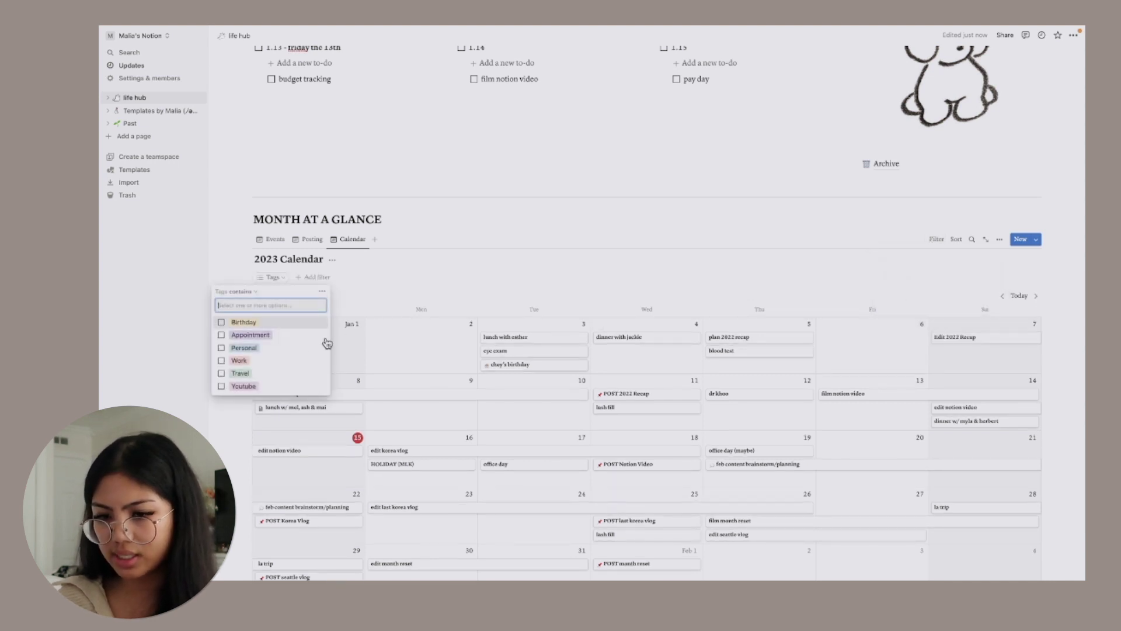
pyautogui.click(221, 374)
pyautogui.click(404, 266)
# Step: Name the new filtered calendar view "Travel"
pyautogui.click(351, 245)
pyautogui.click(356, 259)
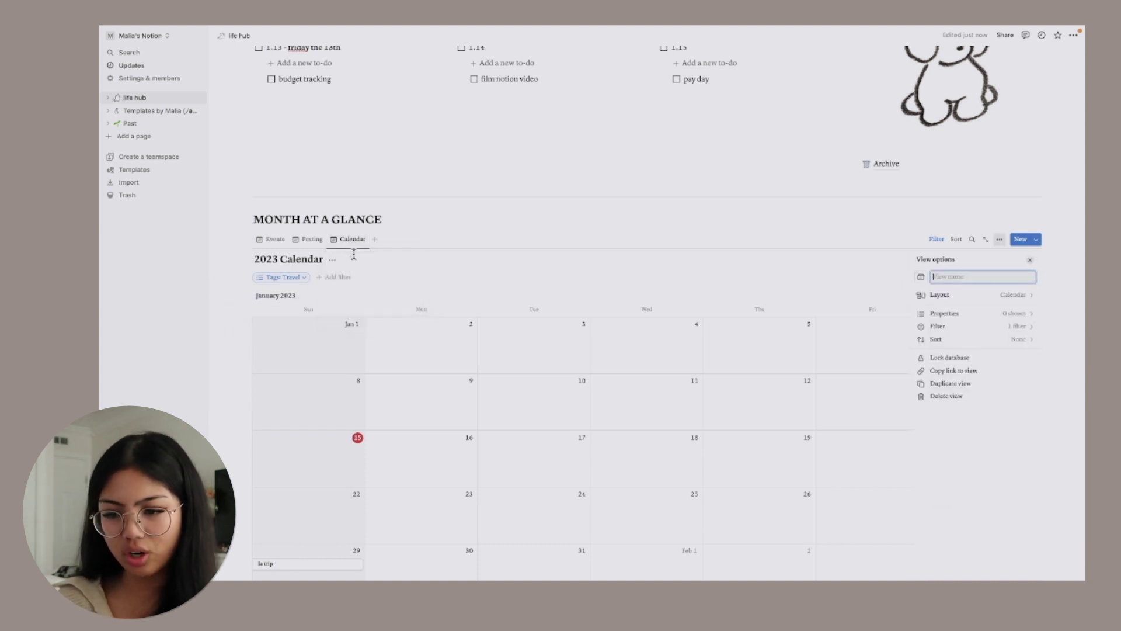
pyautogui.write('Travel')
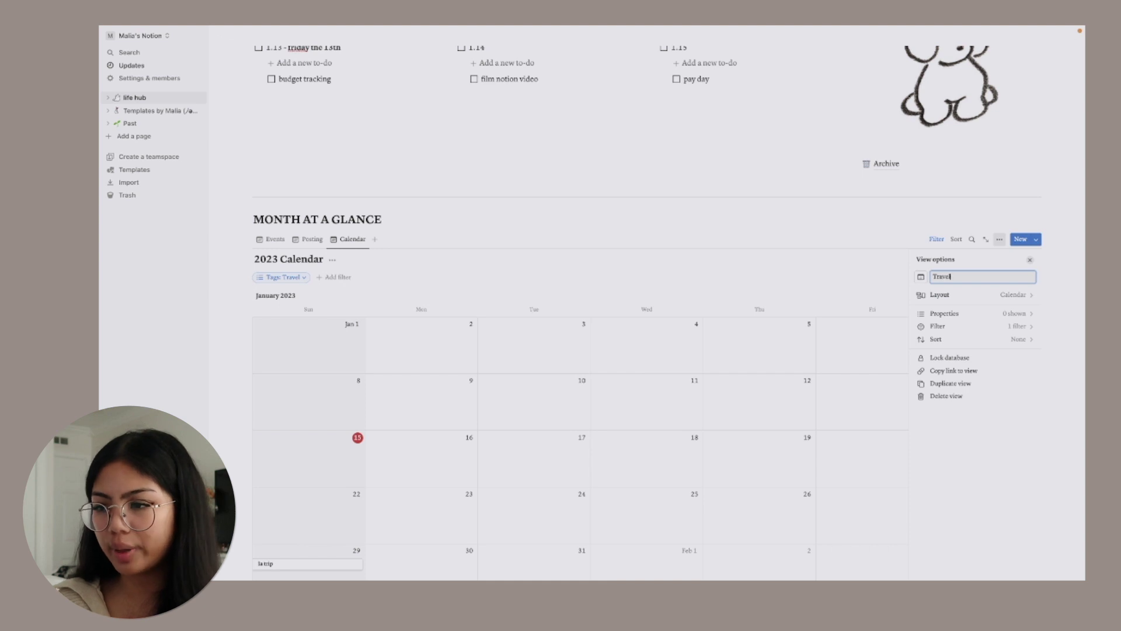
pyautogui.click(549, 217)
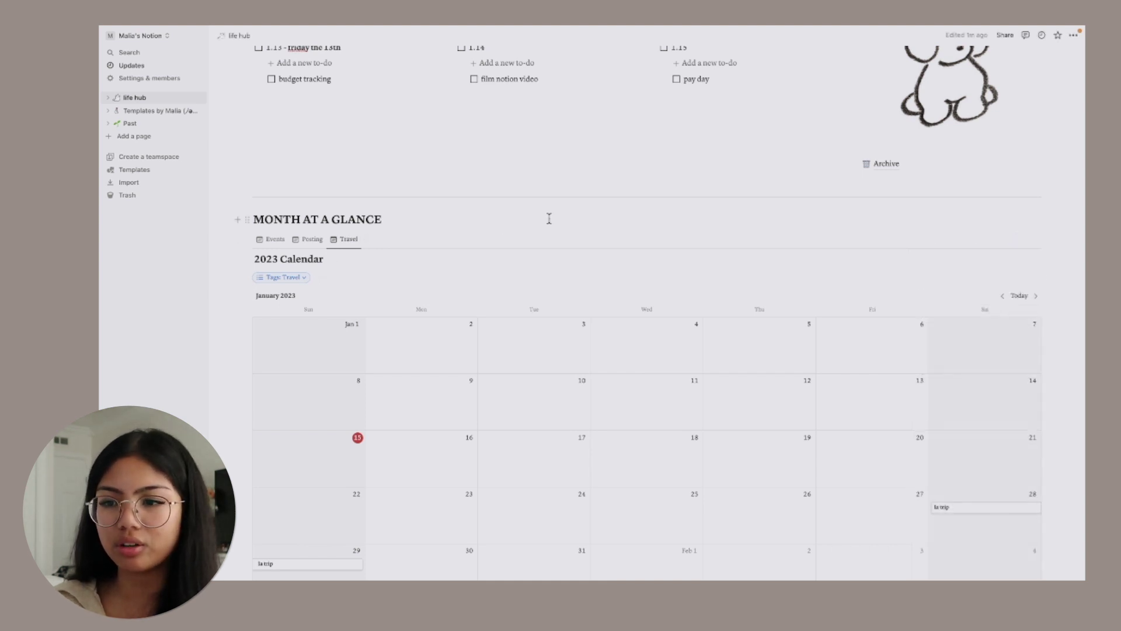
# Step: Examine the Jan Reflections entry in the Monthly Recap gallery of the 2023 page
pyautogui.scroll(15, 549, 218)
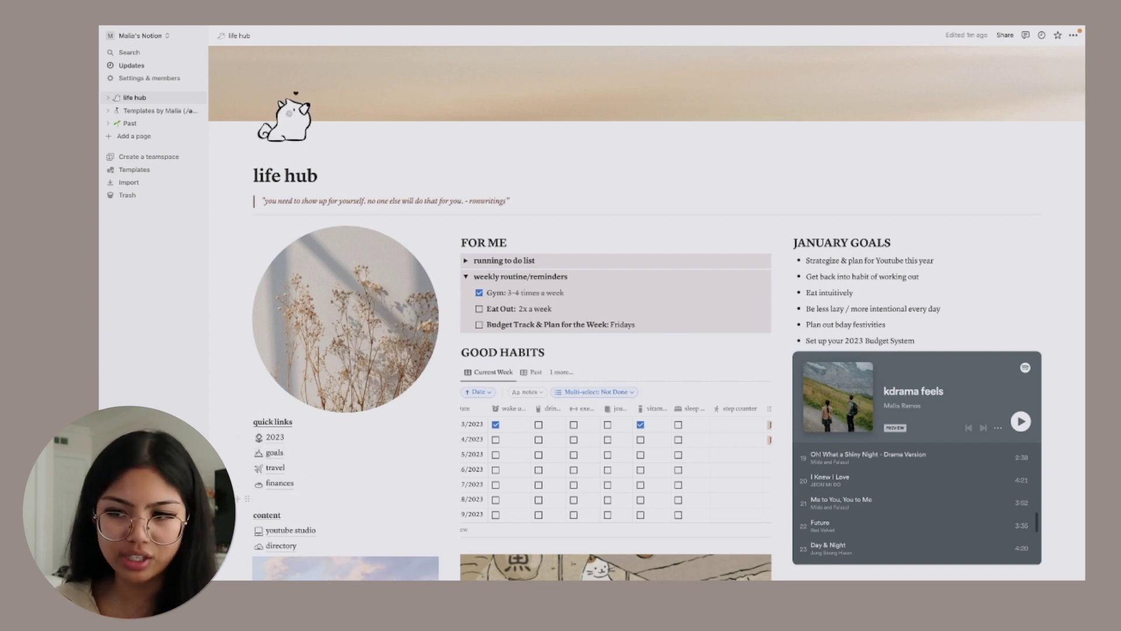
pyautogui.click(275, 436)
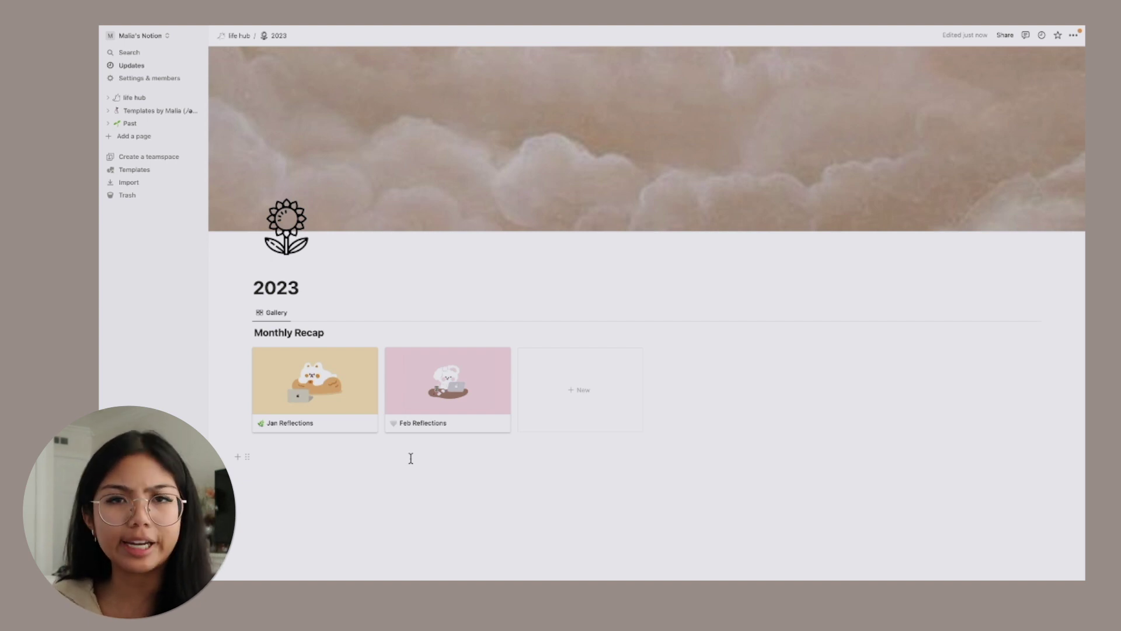
pyautogui.click(345, 407)
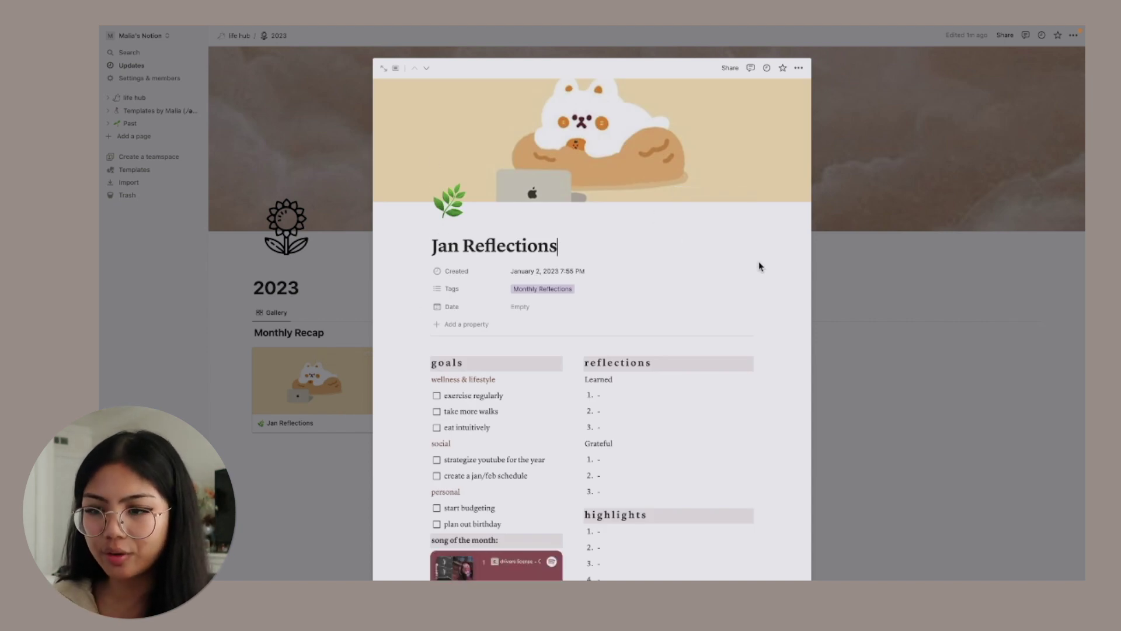
pyautogui.scroll(-3, 759, 267)
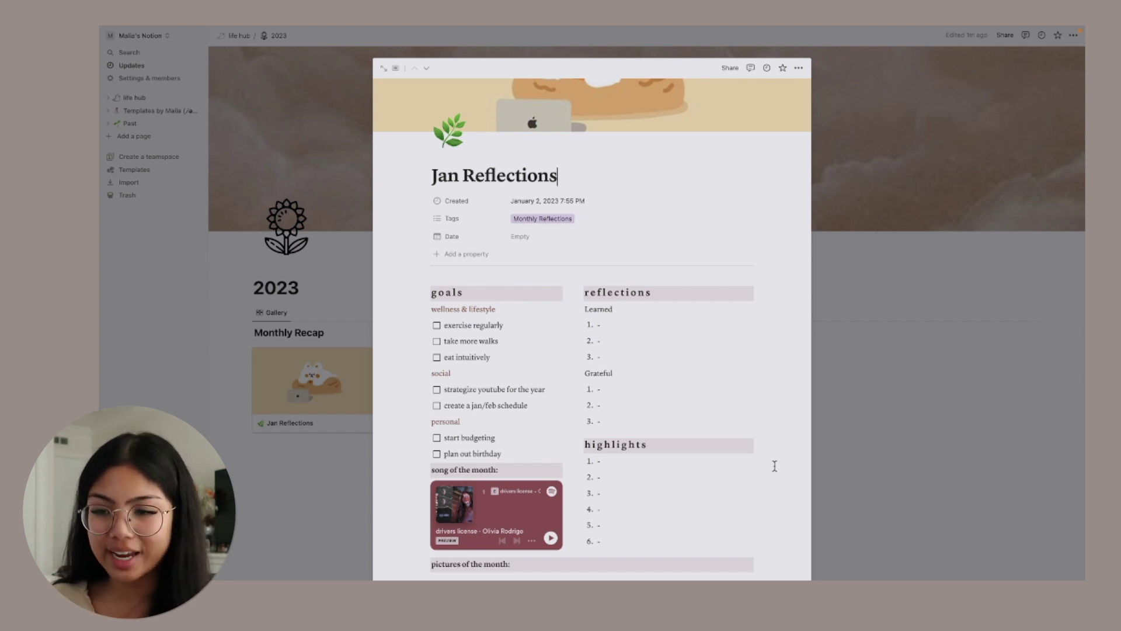
pyautogui.click(834, 441)
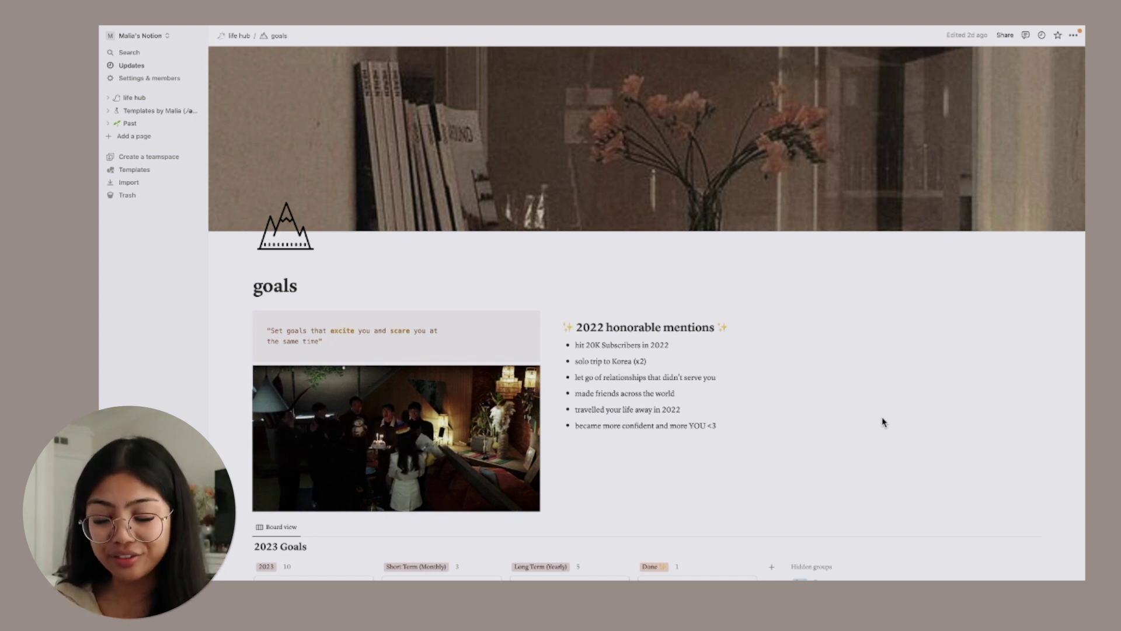
# Step: Move the 2023 Budget Plan and "Land 1 Sponsorship for Jan or Feb" cards into the 2023 Goals board's hidden Jan group and view its contents
pyautogui.scroll(-5, 884, 422)
pyautogui.scroll(-2, 883, 421)
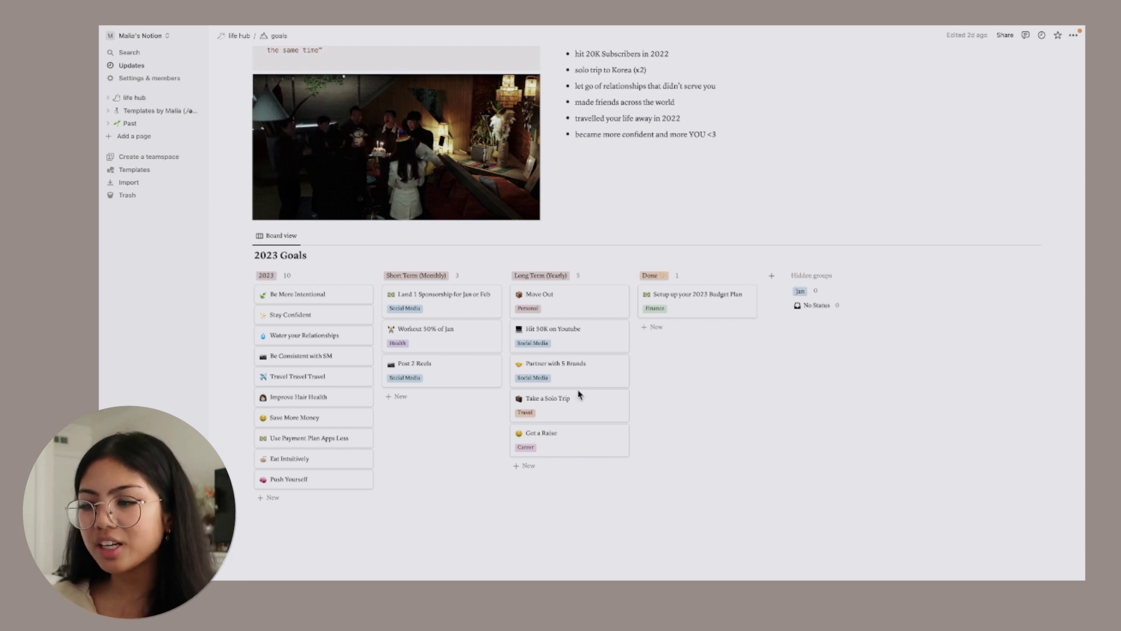
pyautogui.moveTo(460, 298); pyautogui.dragTo(809, 298)
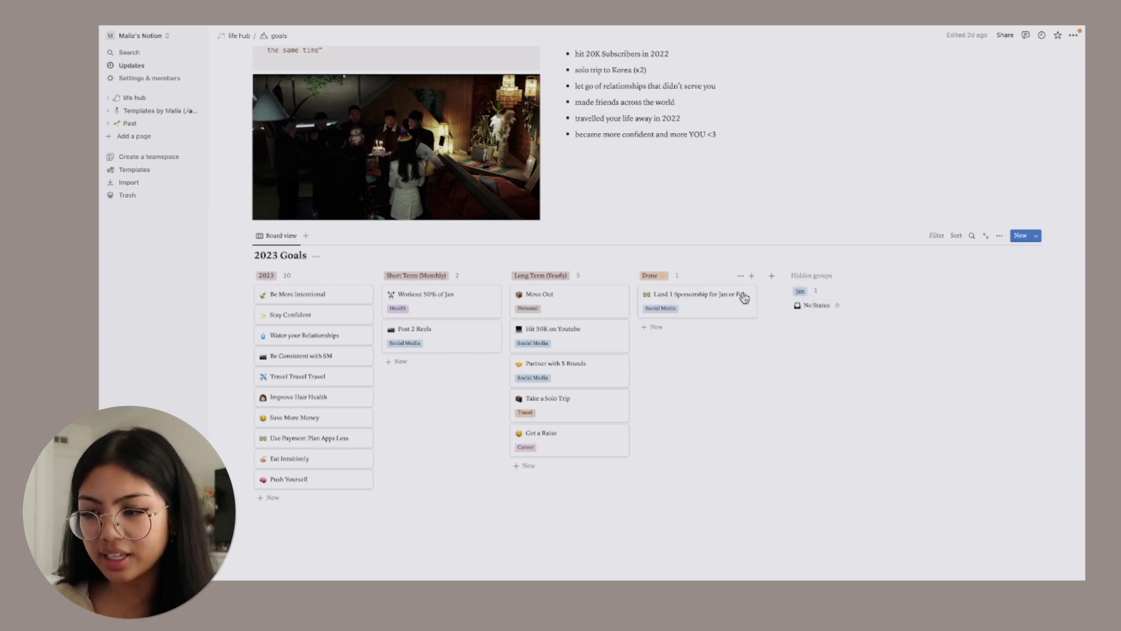
pyautogui.moveTo(711, 299); pyautogui.dragTo(826, 296)
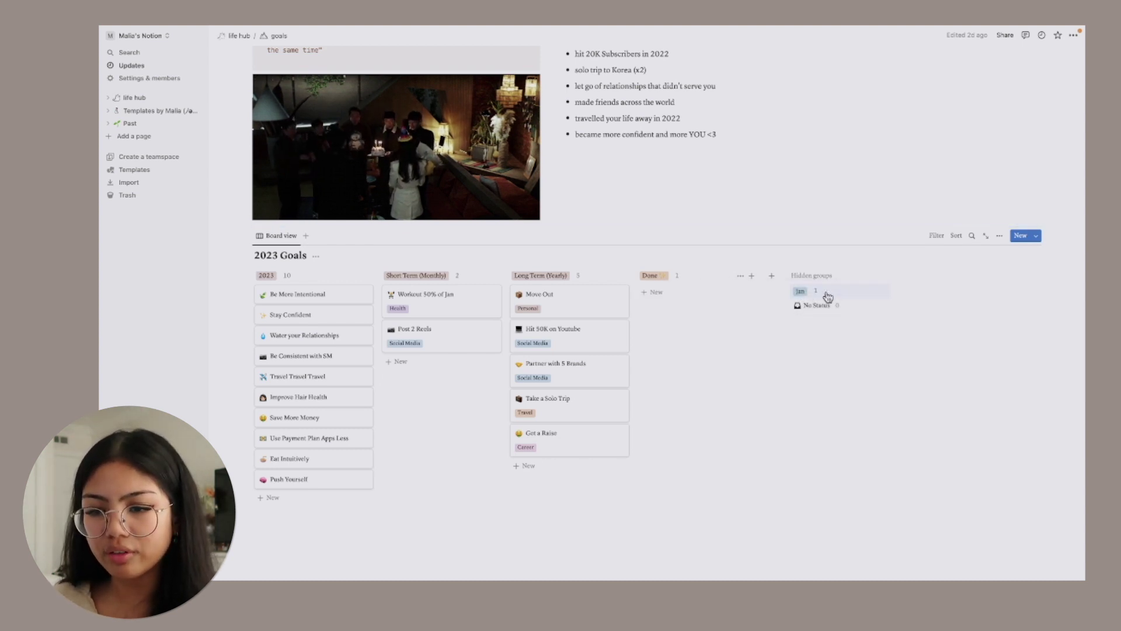
pyautogui.click(834, 294)
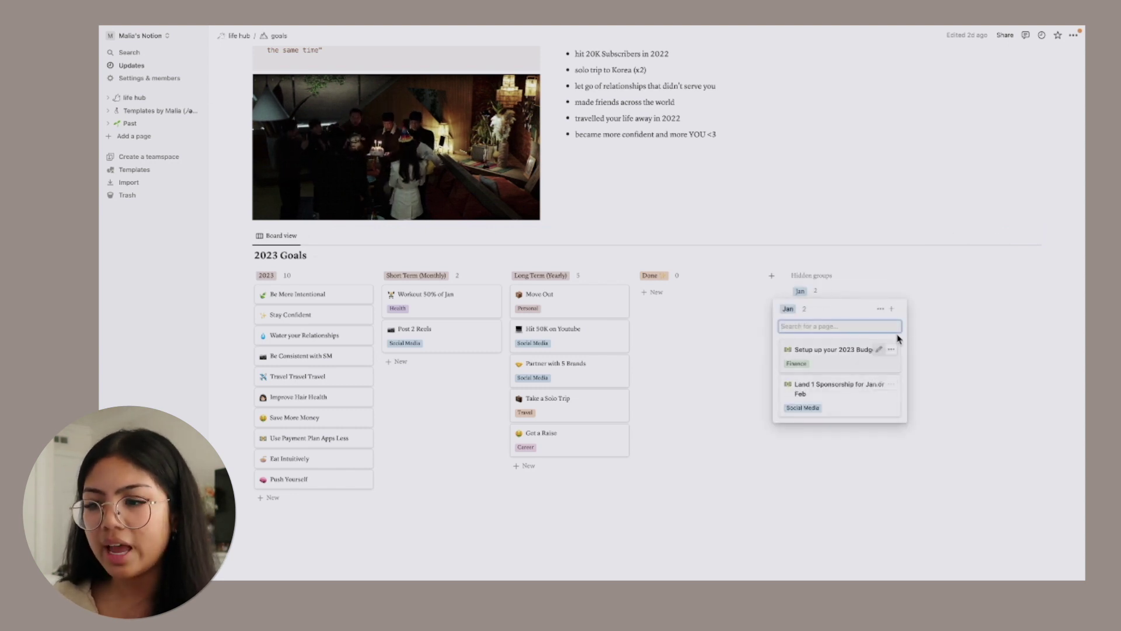
pyautogui.click(922, 188)
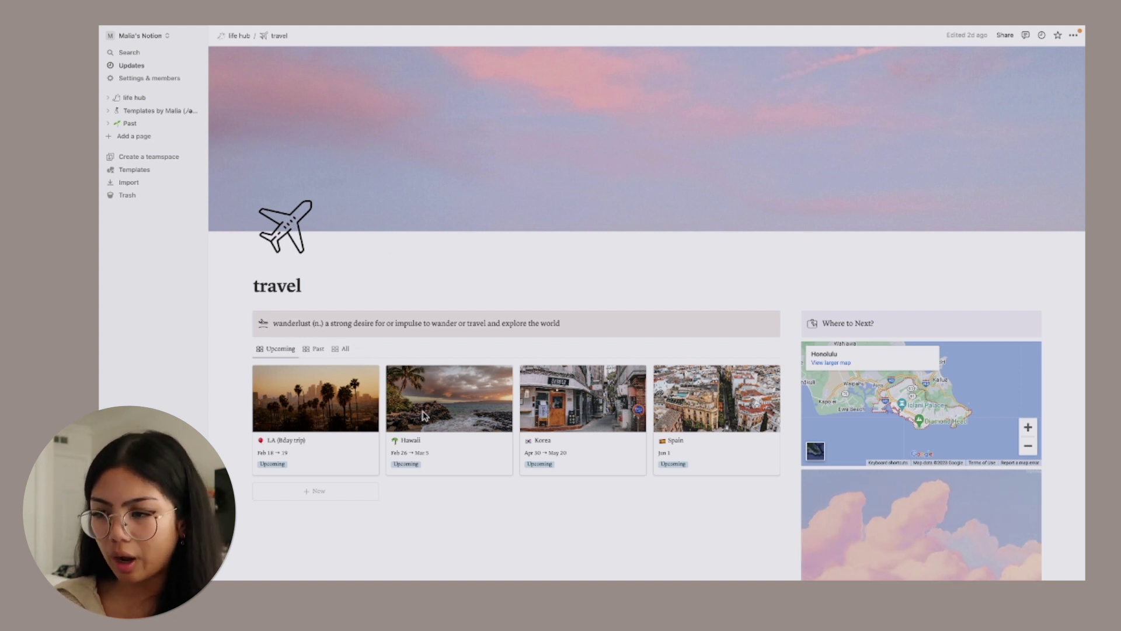
# Step: Look over the Past and Upcoming trips on the travel page and examine the Hawaii trip's details, itinerary and budget
pyautogui.click(318, 350)
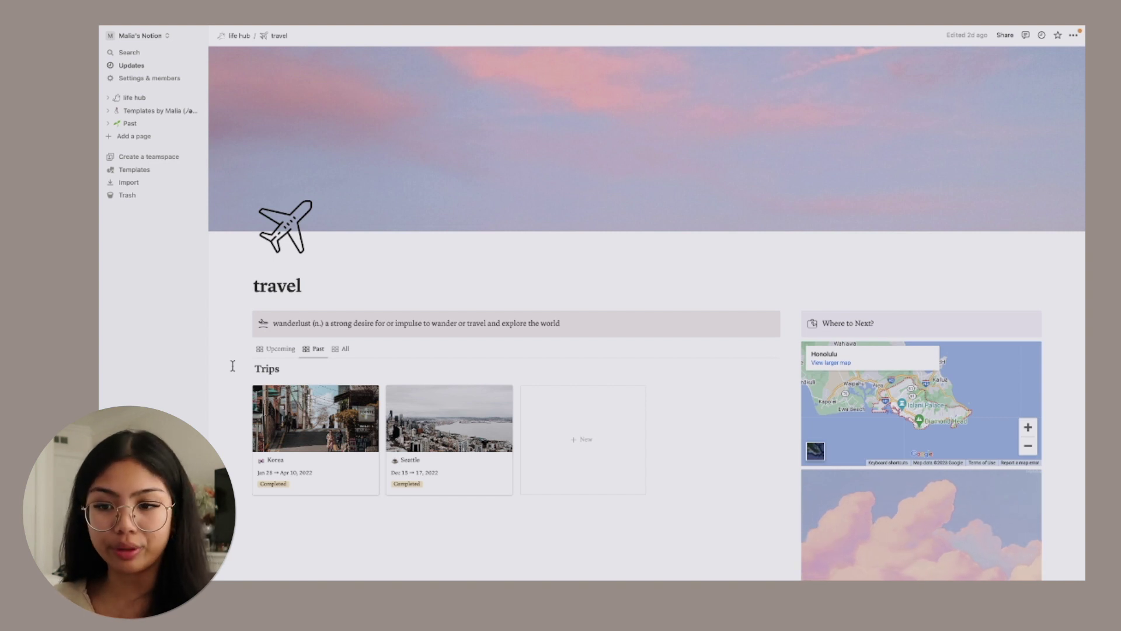
pyautogui.click(272, 349)
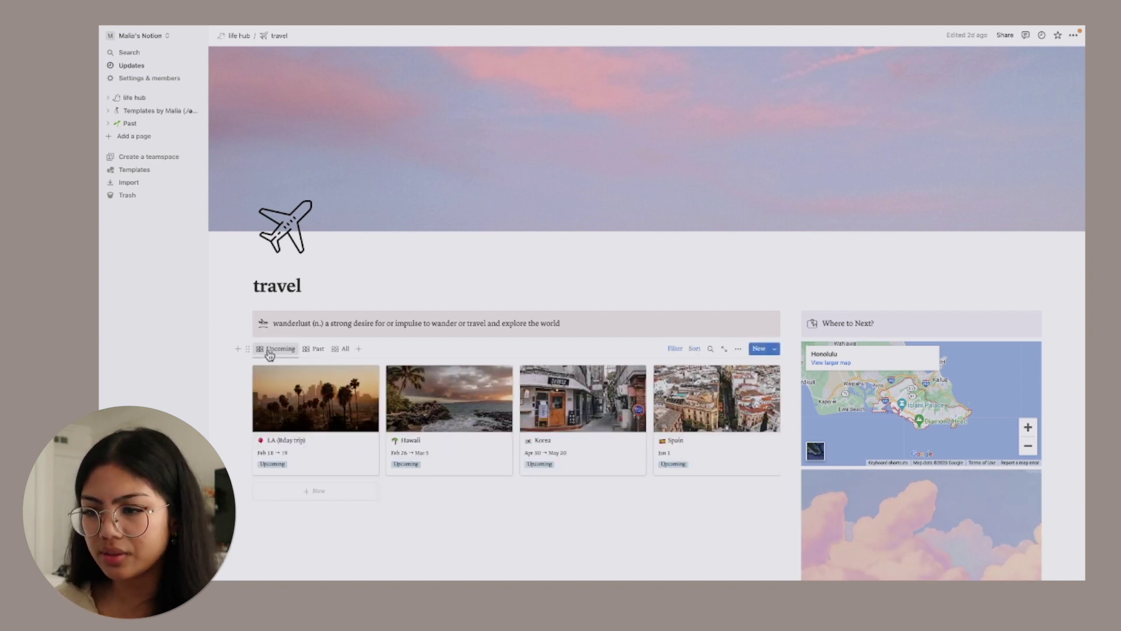
pyautogui.click(447, 412)
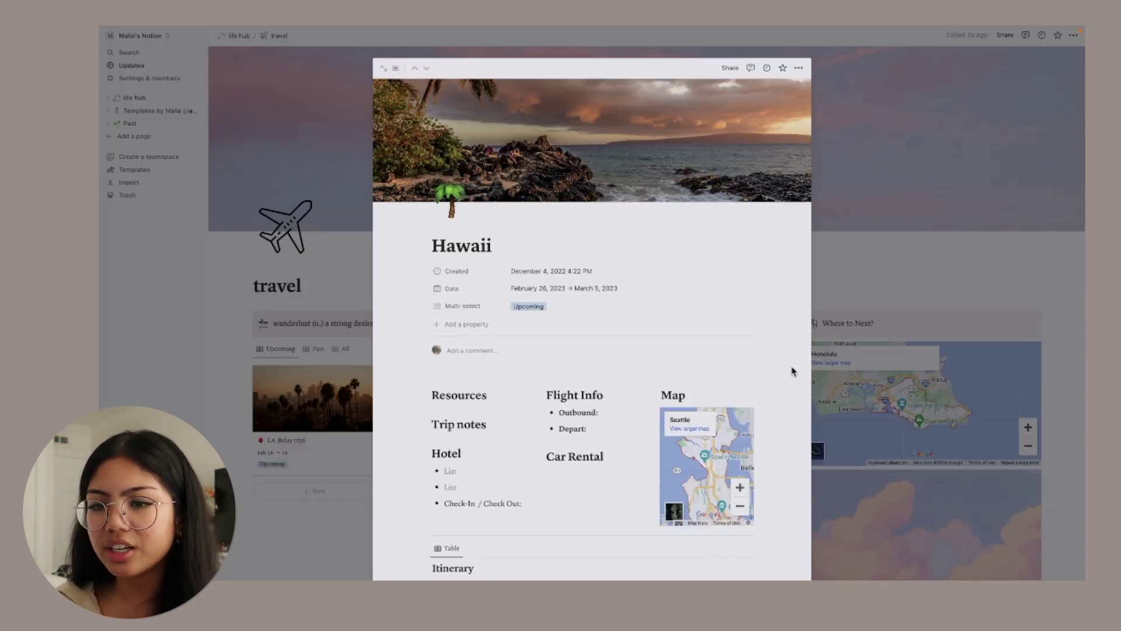
pyautogui.scroll(-3, 792, 370)
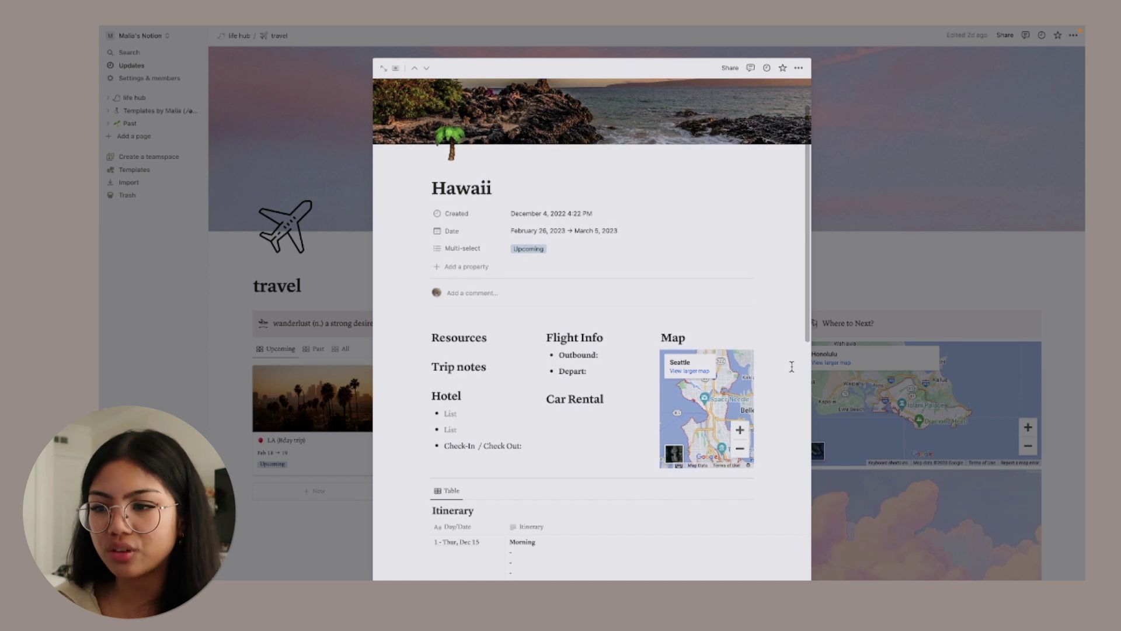
pyautogui.scroll(-2, 792, 367)
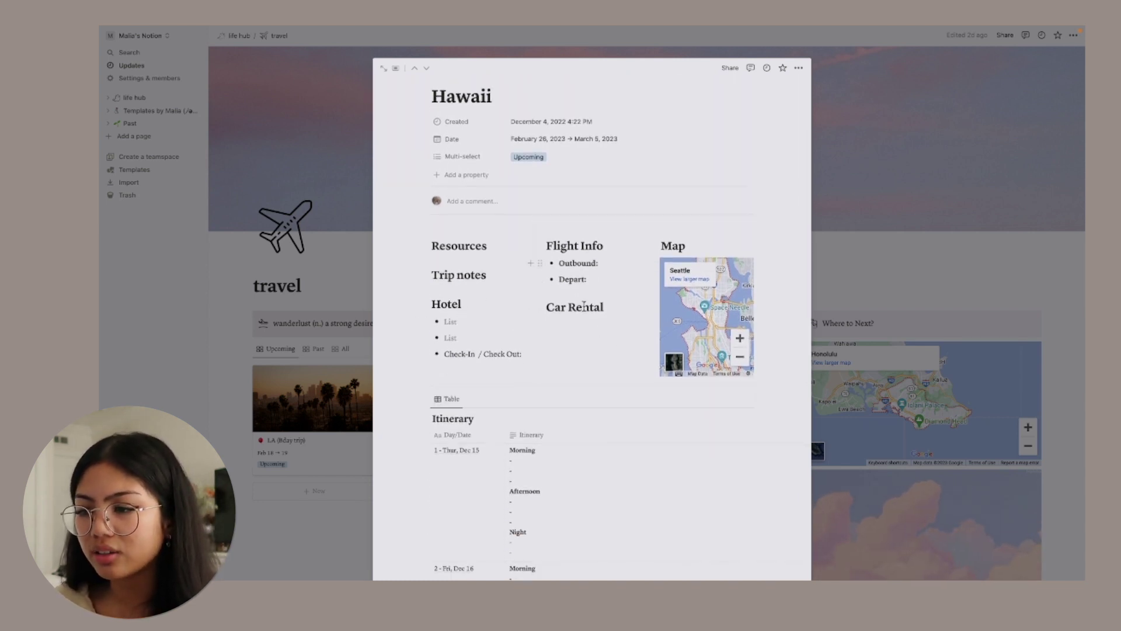
pyautogui.scroll(-10, 612, 397)
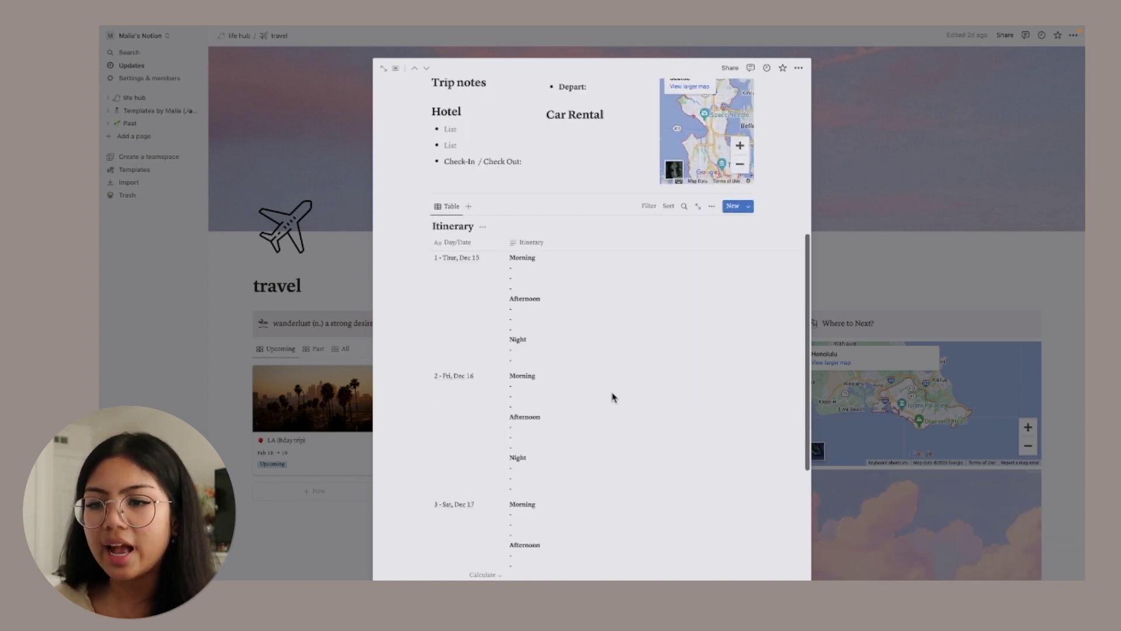
pyautogui.scroll(-7, 612, 398)
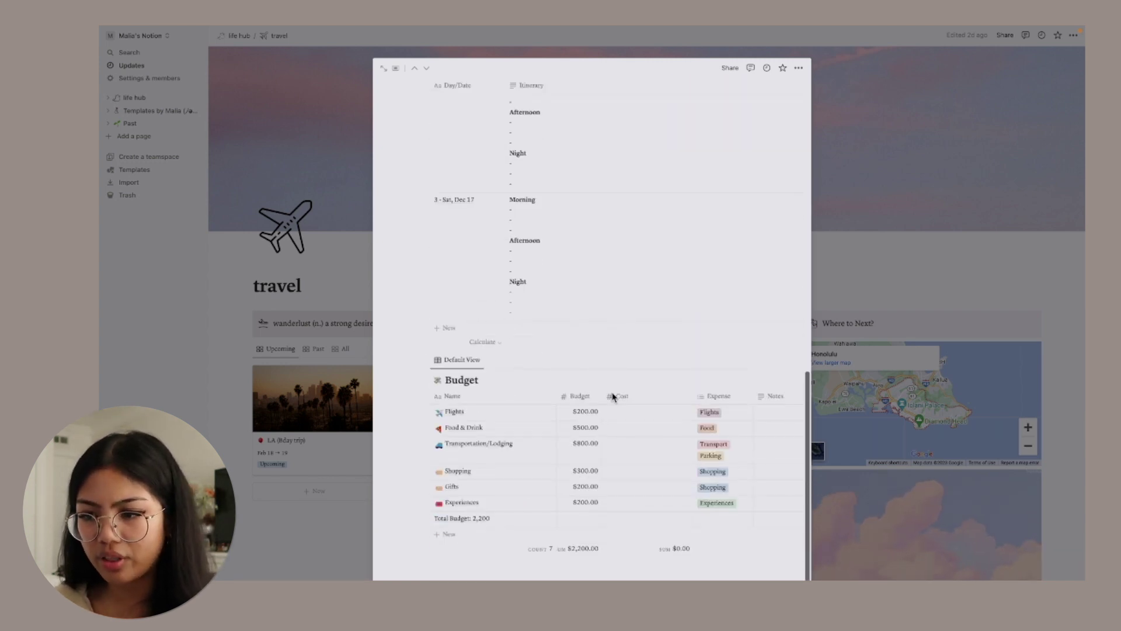
pyautogui.click(302, 538)
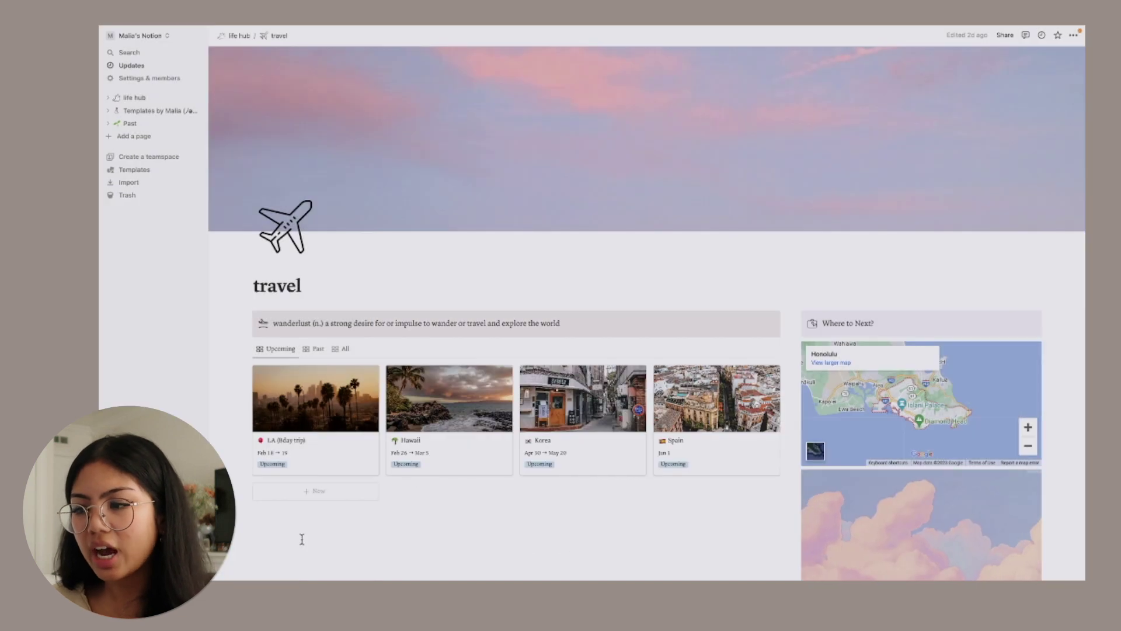
# Step: Add a new upcoming trip to the travel page's gallery using the Trip Template
pyautogui.click(326, 500)
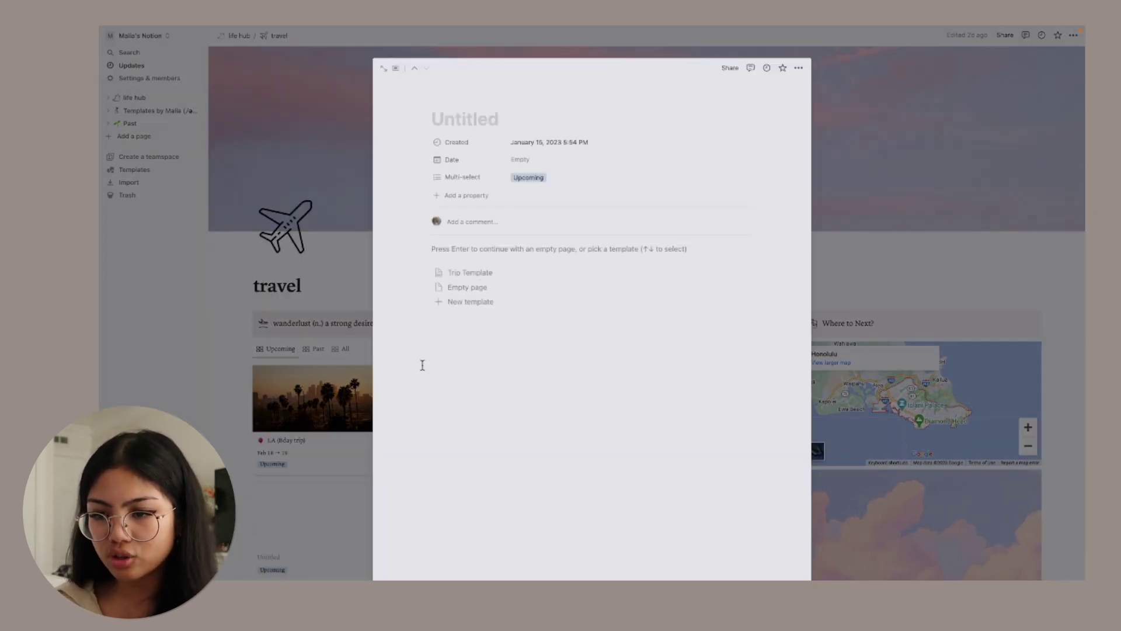
pyautogui.click(474, 273)
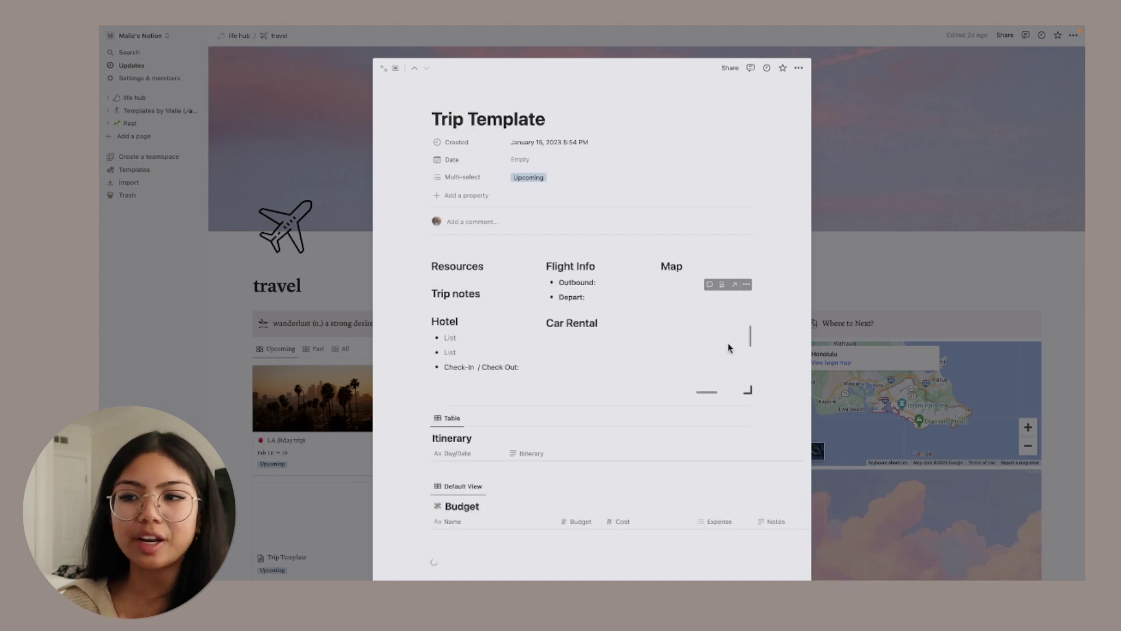
pyautogui.scroll(-5, 728, 344)
pyautogui.click(898, 252)
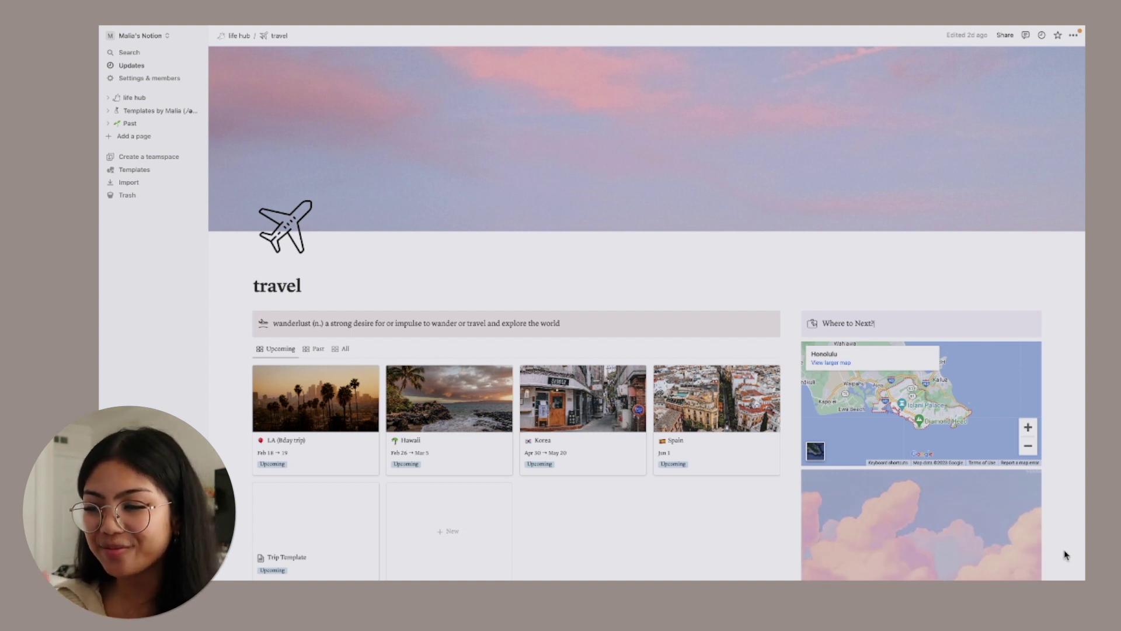
# Step: Read through the Korea Spots list from the travel page's My Lists section and open the page's sharing options
pyautogui.scroll(-2, 1065, 555)
pyautogui.scroll(-10, 1065, 555)
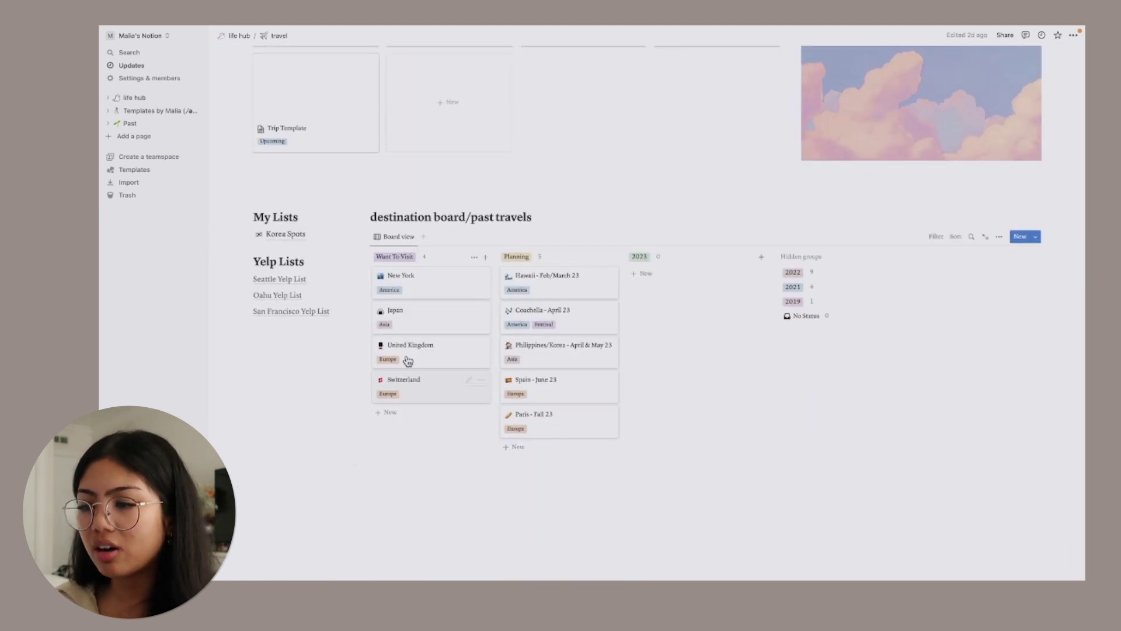
pyautogui.click(304, 233)
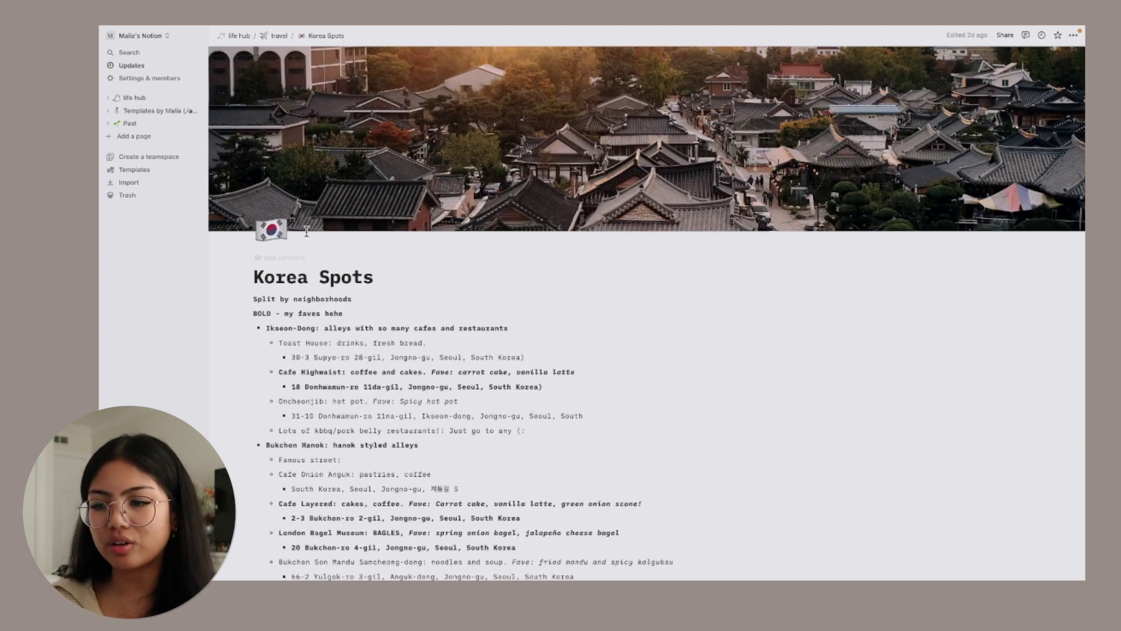
pyautogui.scroll(-10, 698, 372)
pyautogui.scroll(-15, 698, 373)
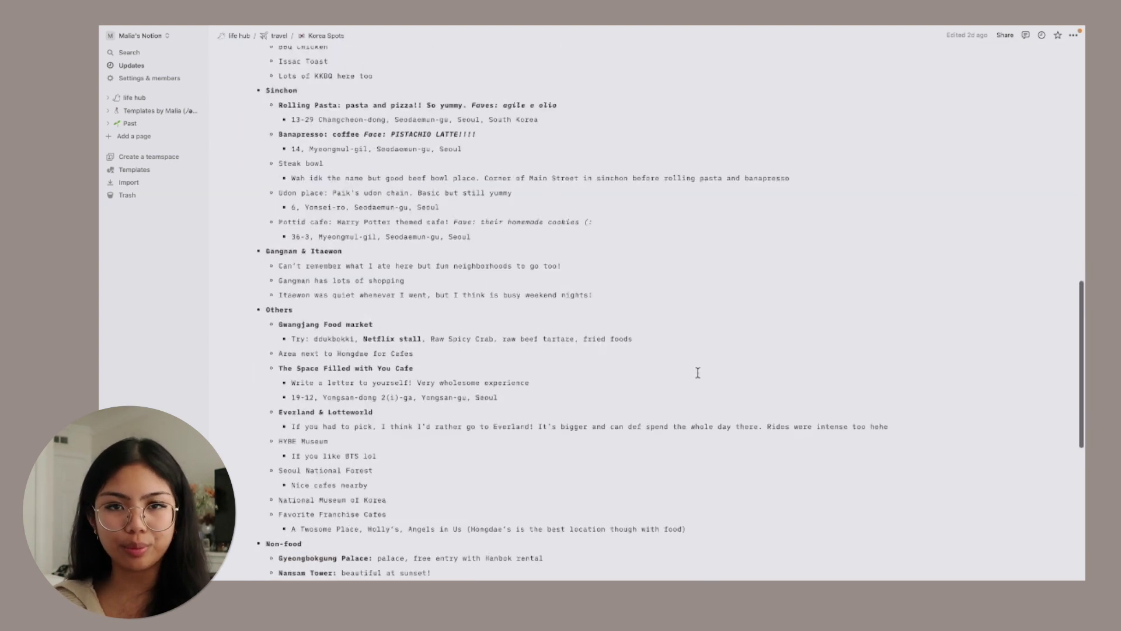
pyautogui.scroll(-3, 698, 373)
pyautogui.scroll(20, 698, 373)
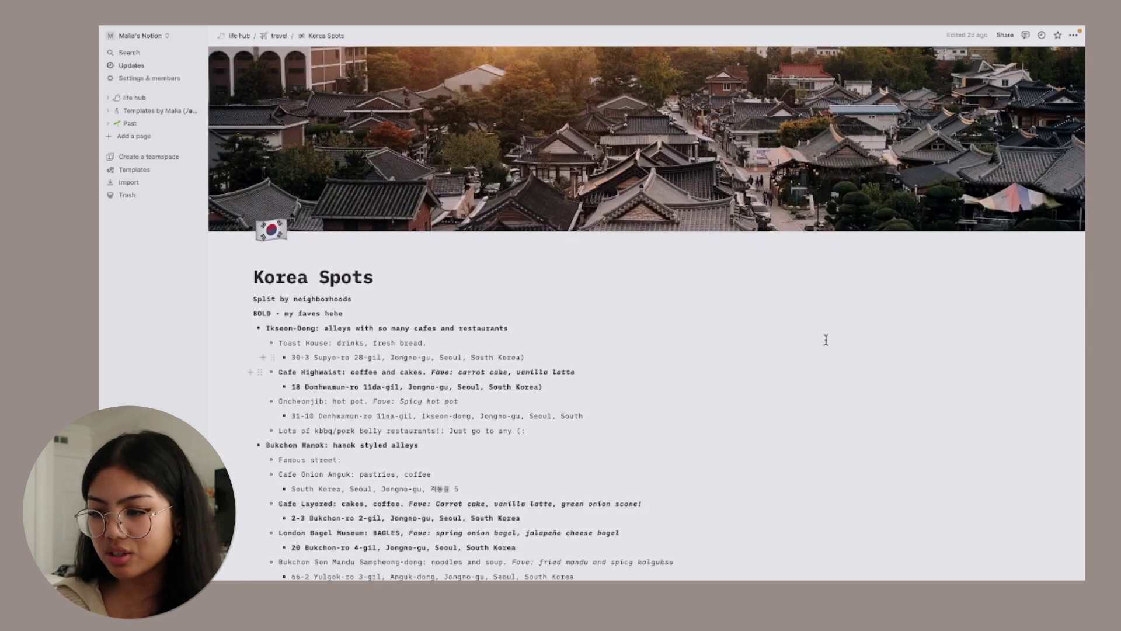
pyautogui.click(1005, 36)
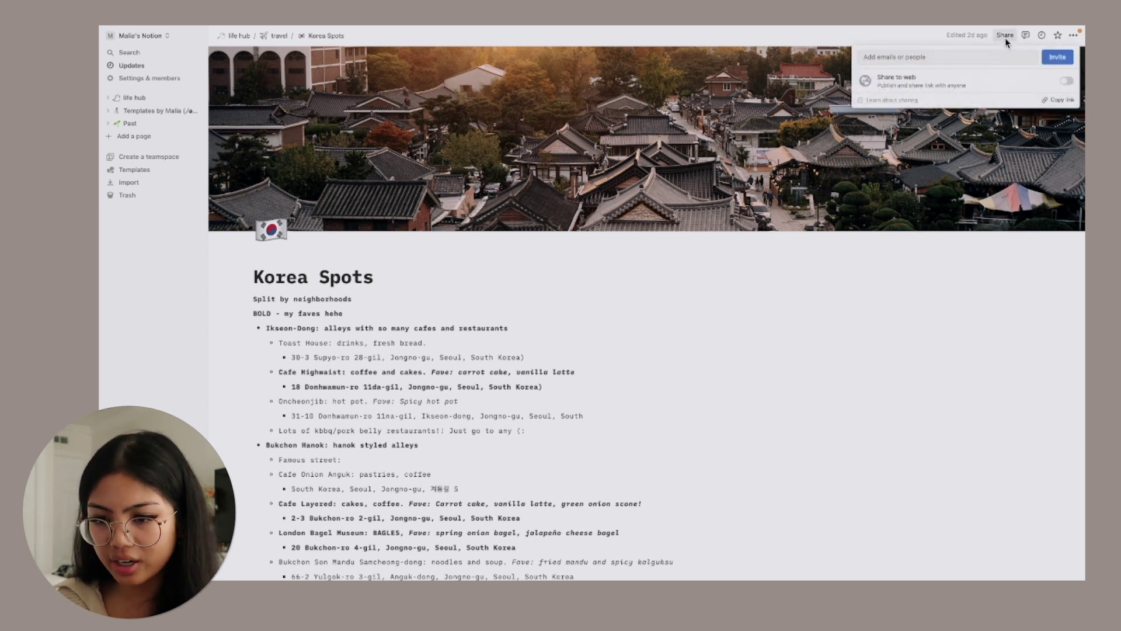
# Step: Leave the Korea Spots sharing options, return to the travel page and move the "Hawaii - Feb/March 23" card from Planning to 2023
pyautogui.click(1053, 111)
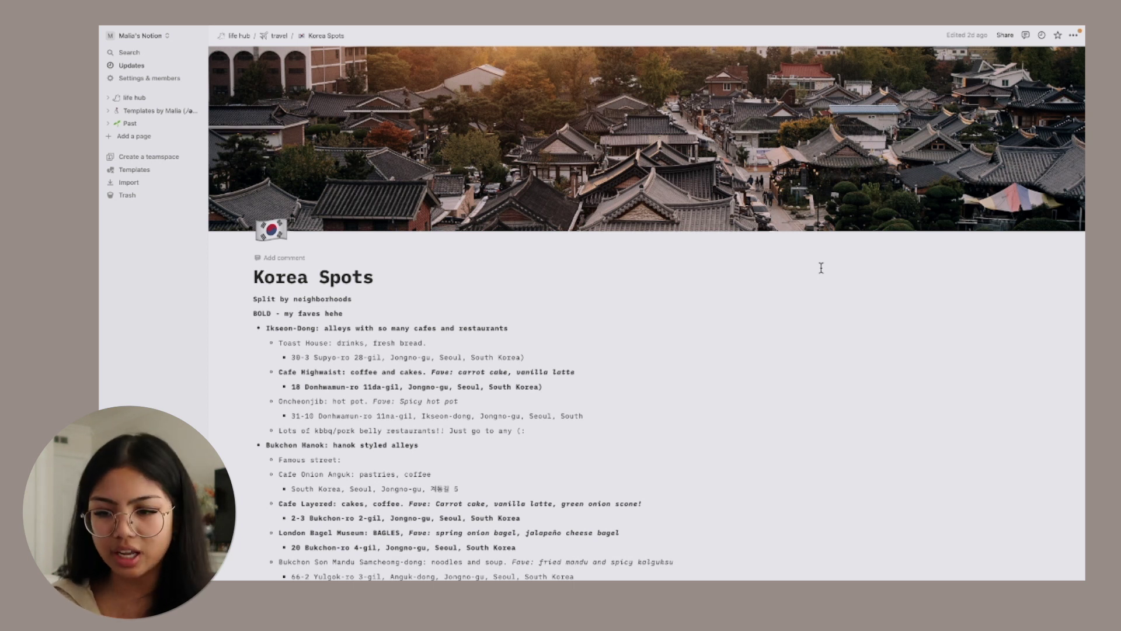
pyautogui.press('super+bracketleft')
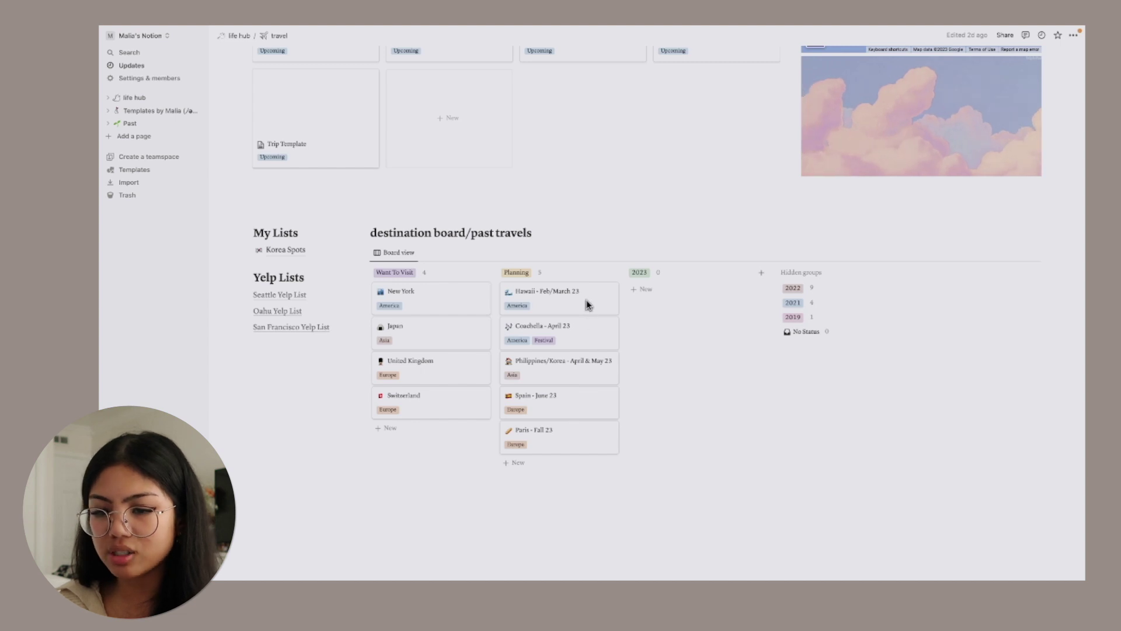
pyautogui.moveTo(580, 299); pyautogui.dragTo(654, 300)
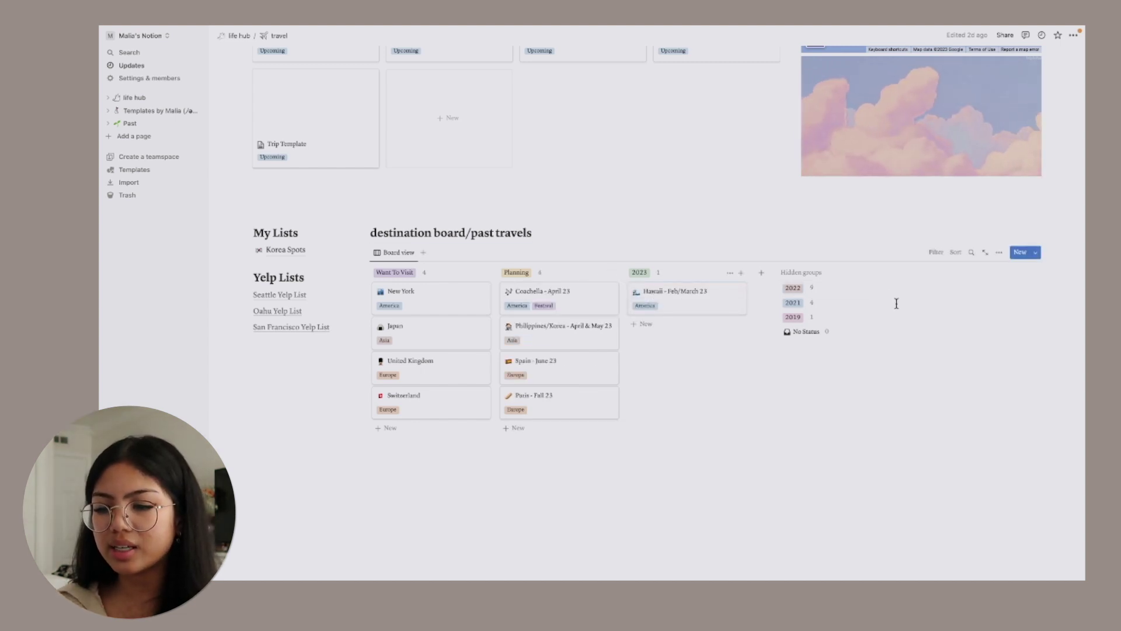
pyautogui.press('Escape')
pyautogui.click(888, 237)
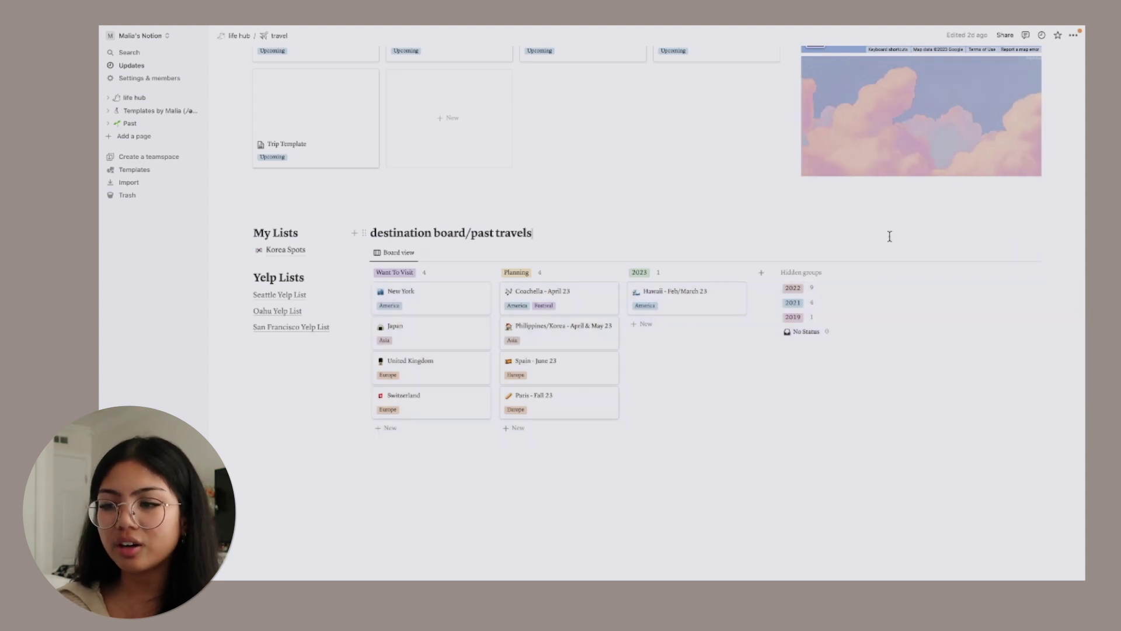
# Step: View the past trips in the destination board's hidden 2022 and 2021 groups
pyautogui.click(832, 292)
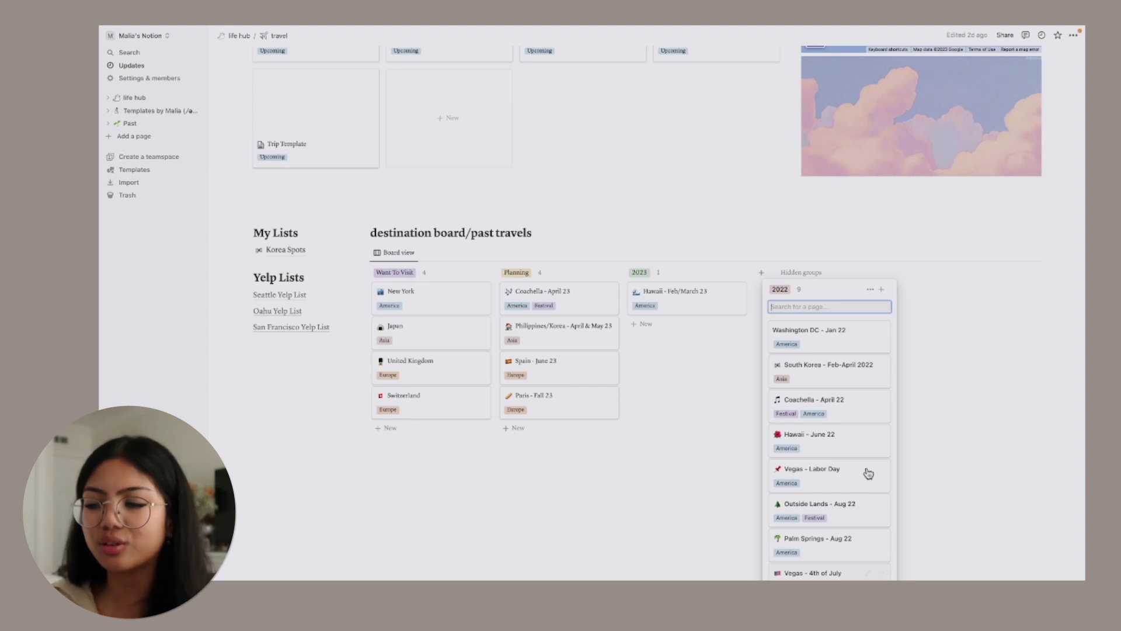
pyautogui.click(861, 245)
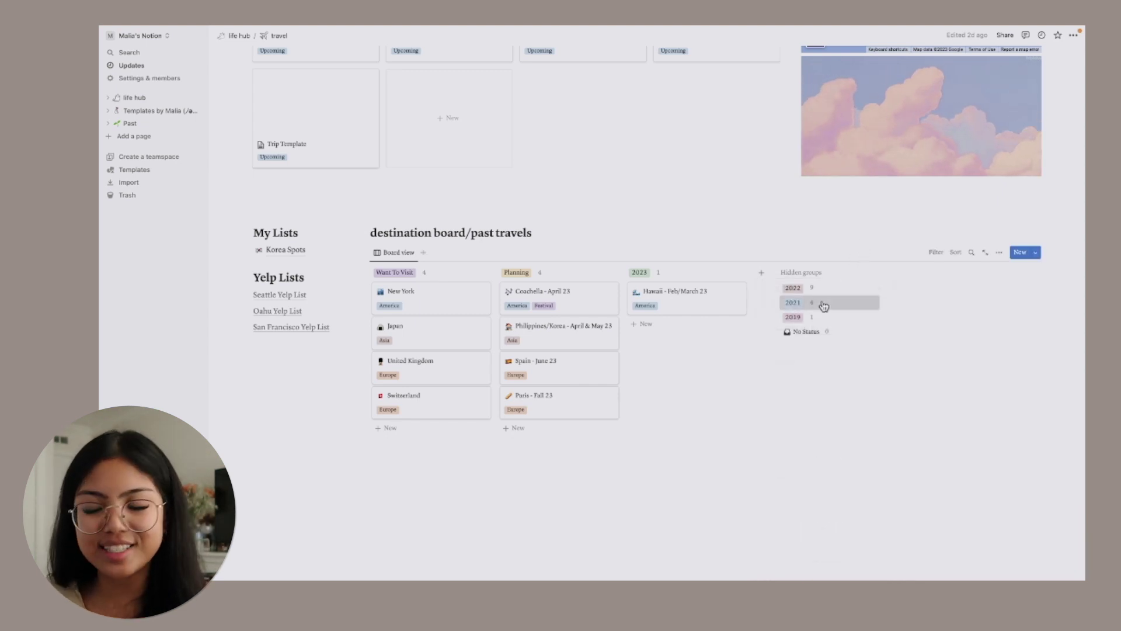
pyautogui.click(824, 303)
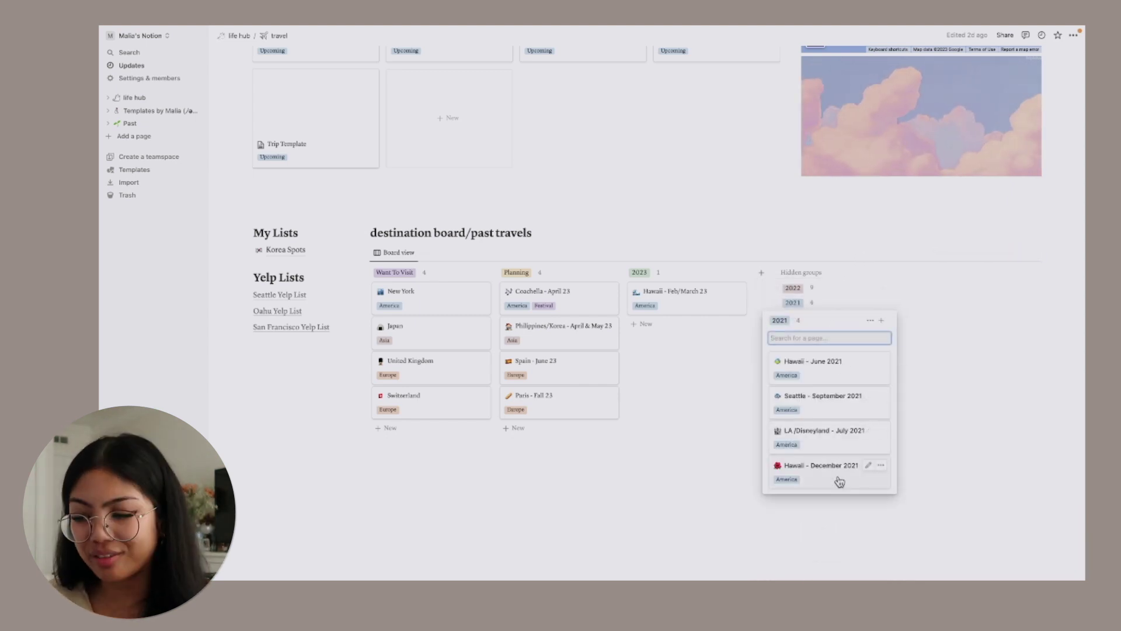
pyautogui.click(702, 202)
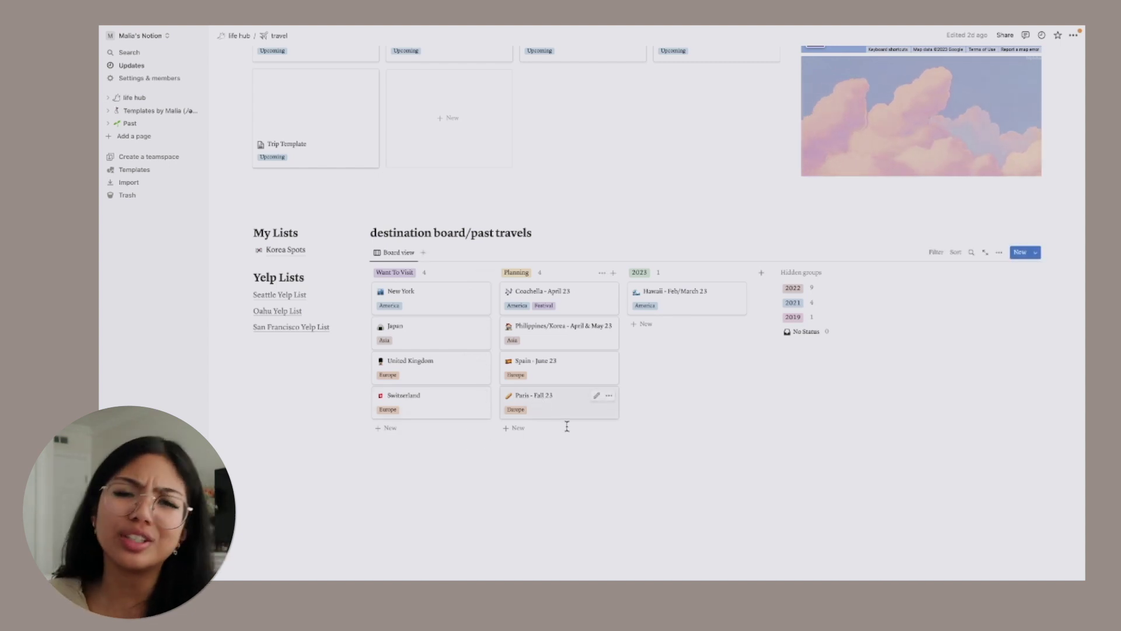
pyautogui.scroll(10, 727, 362)
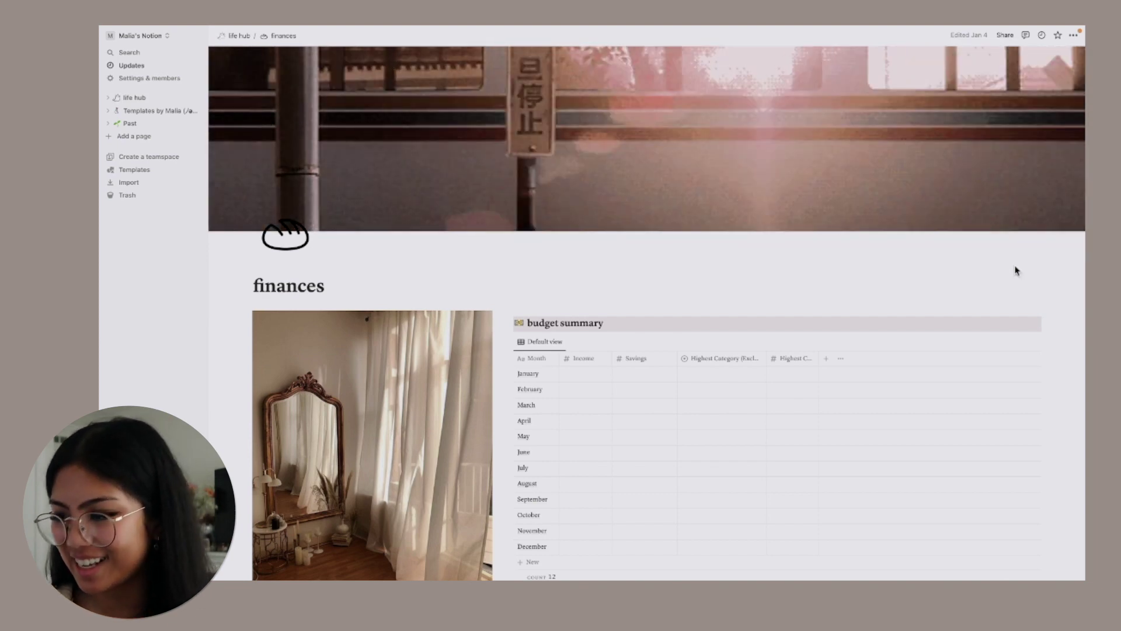
# Step: Look over the finances page's budget summary table and its Monthly Budget Tracker and rocketmoney links
pyautogui.scroll(-1, 1016, 270)
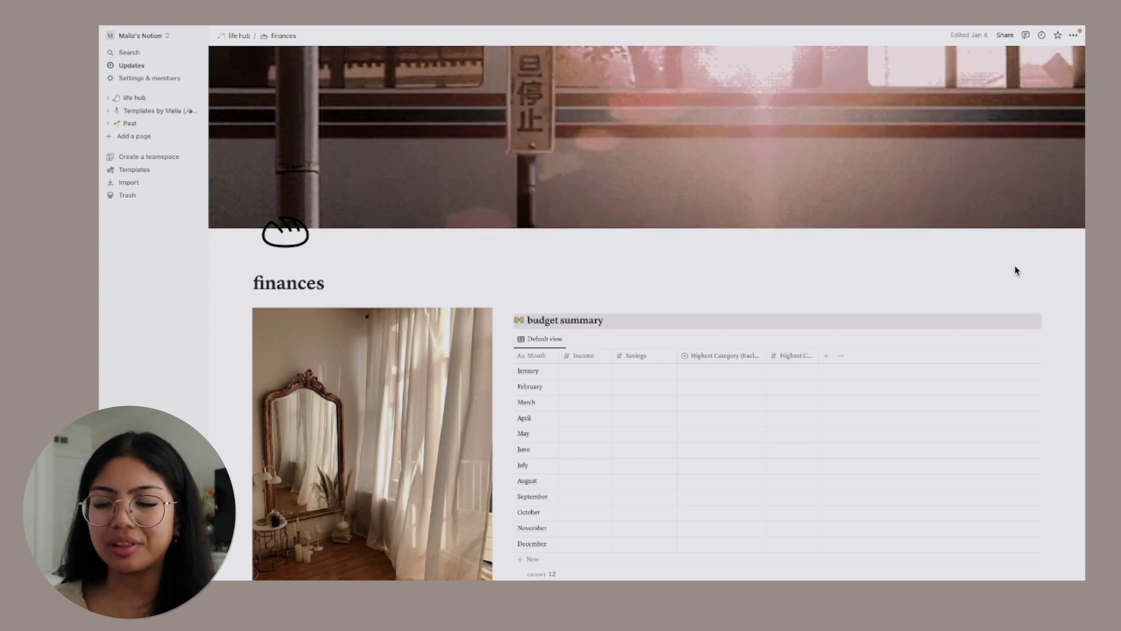
pyautogui.scroll(-1, 1016, 271)
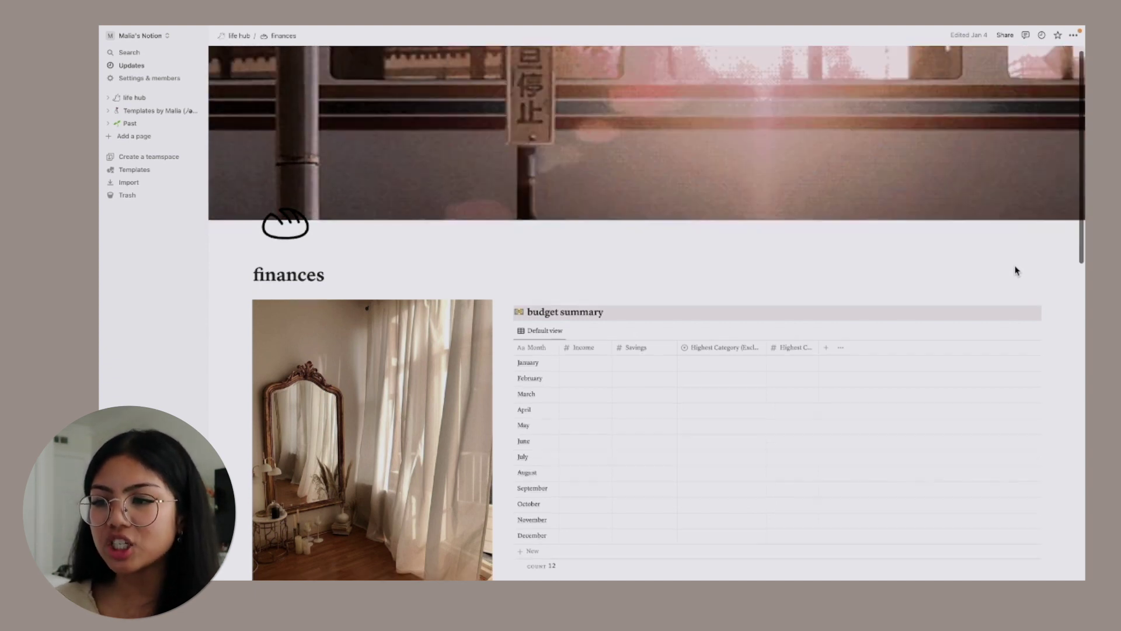
pyautogui.scroll(-5, 1016, 270)
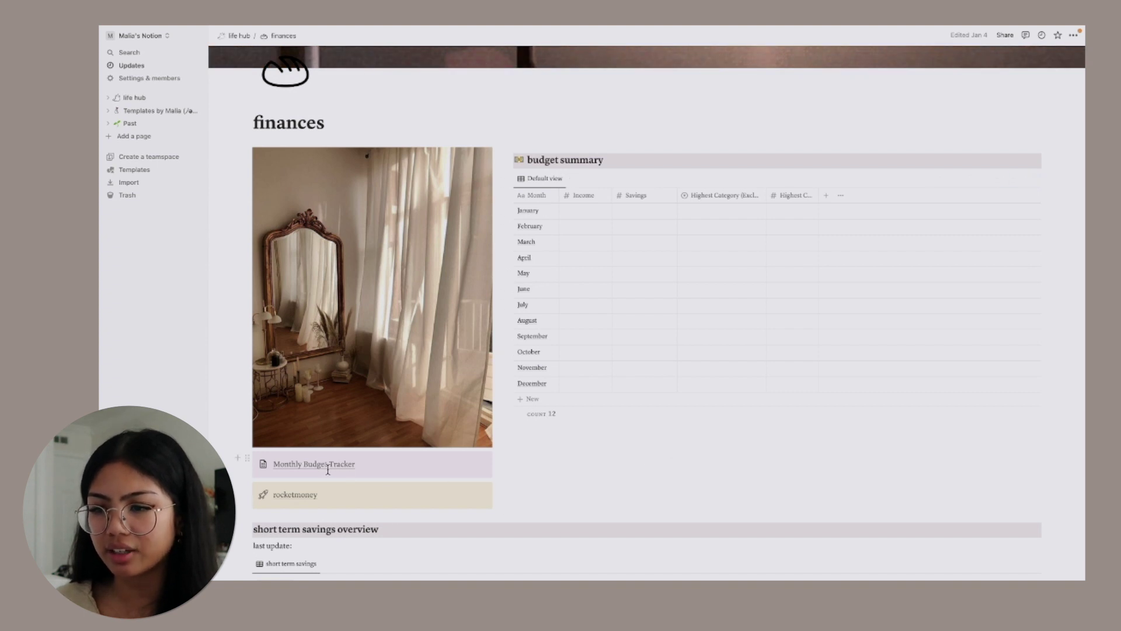
pyautogui.moveTo(320, 469)
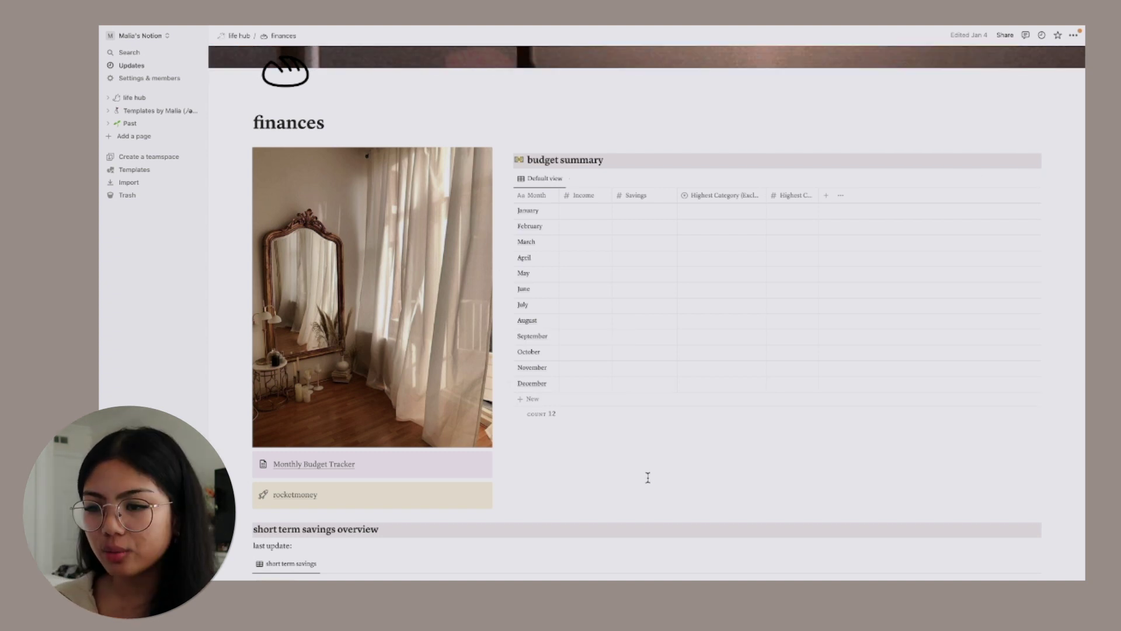
# Step: Review the short term savings, long term savings, and retirement & investments overviews on the finances page
pyautogui.scroll(-3, 647, 477)
pyautogui.scroll(-4, 647, 478)
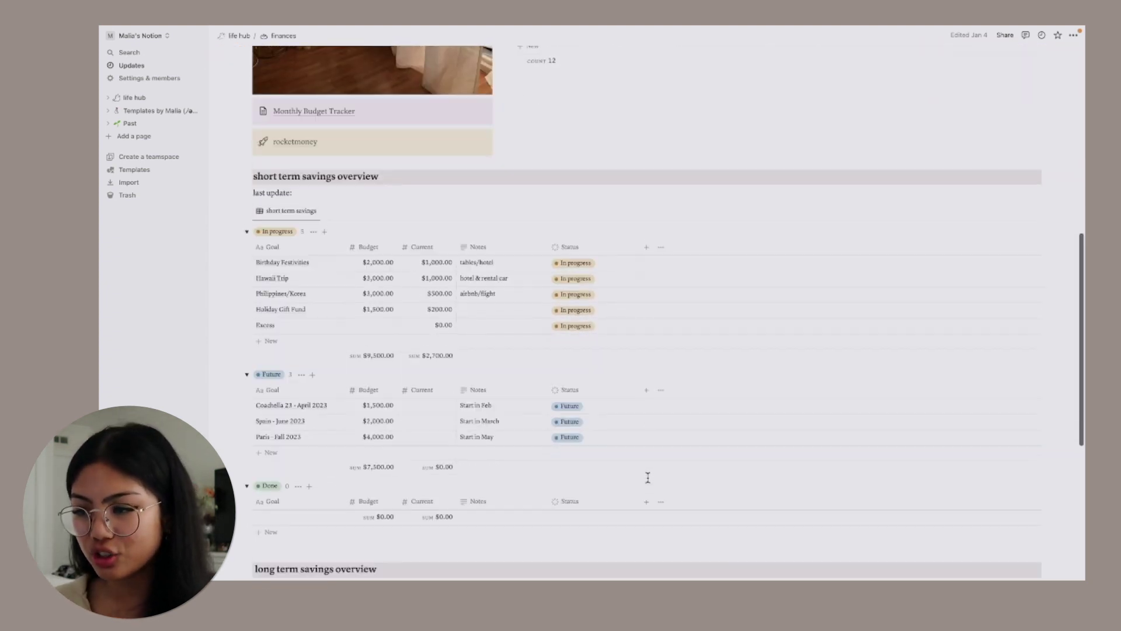
pyautogui.scroll(-6, 647, 477)
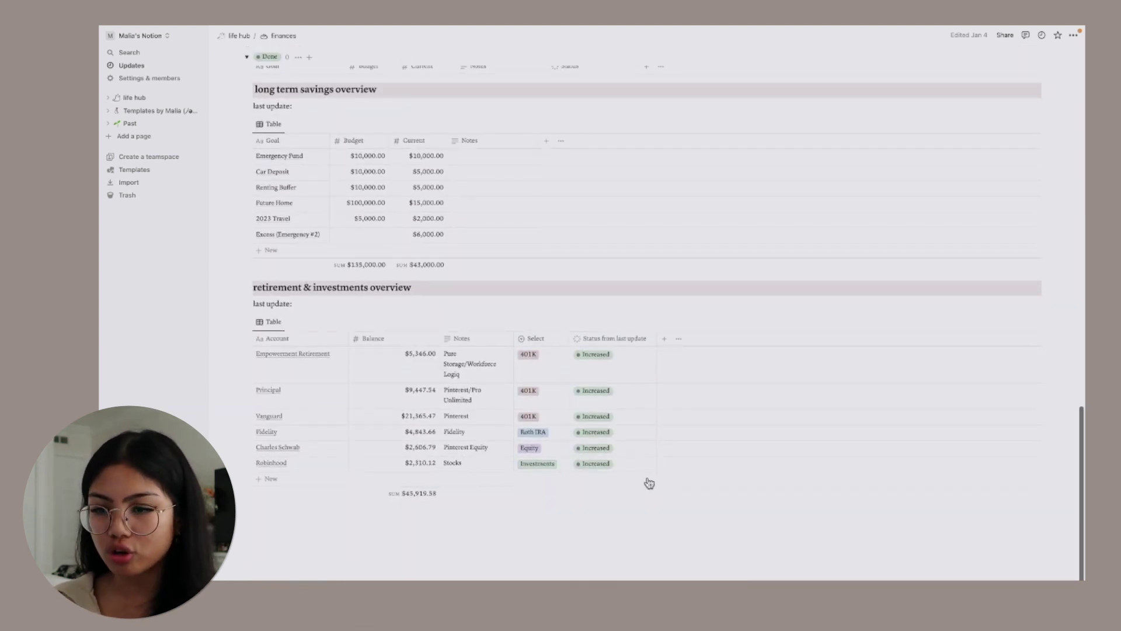
pyautogui.scroll(4, 648, 482)
pyautogui.scroll(6, 649, 483)
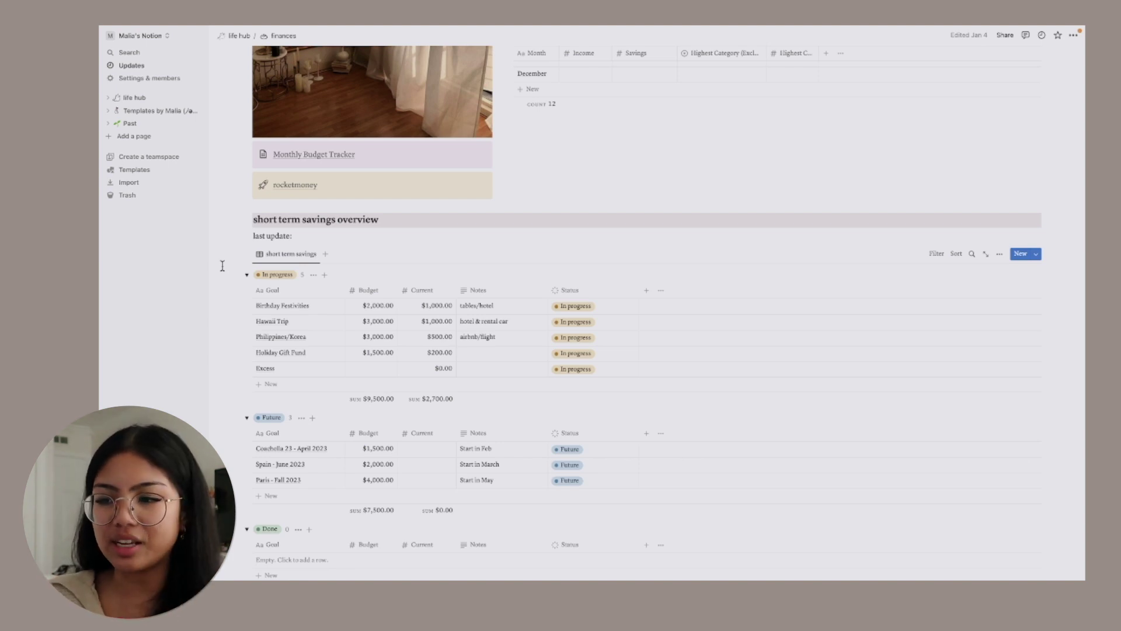
pyautogui.scroll(1, 223, 265)
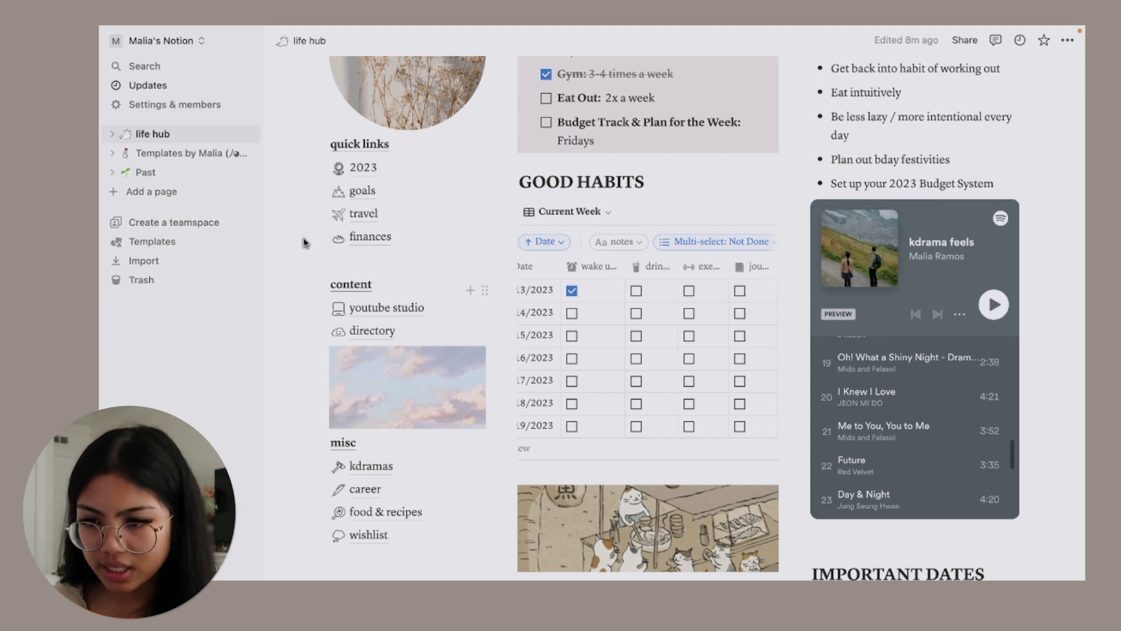
# Step: Open the youtube studio page from the life hub and read its youtube goals subpage
pyautogui.scroll(-1, 304, 240)
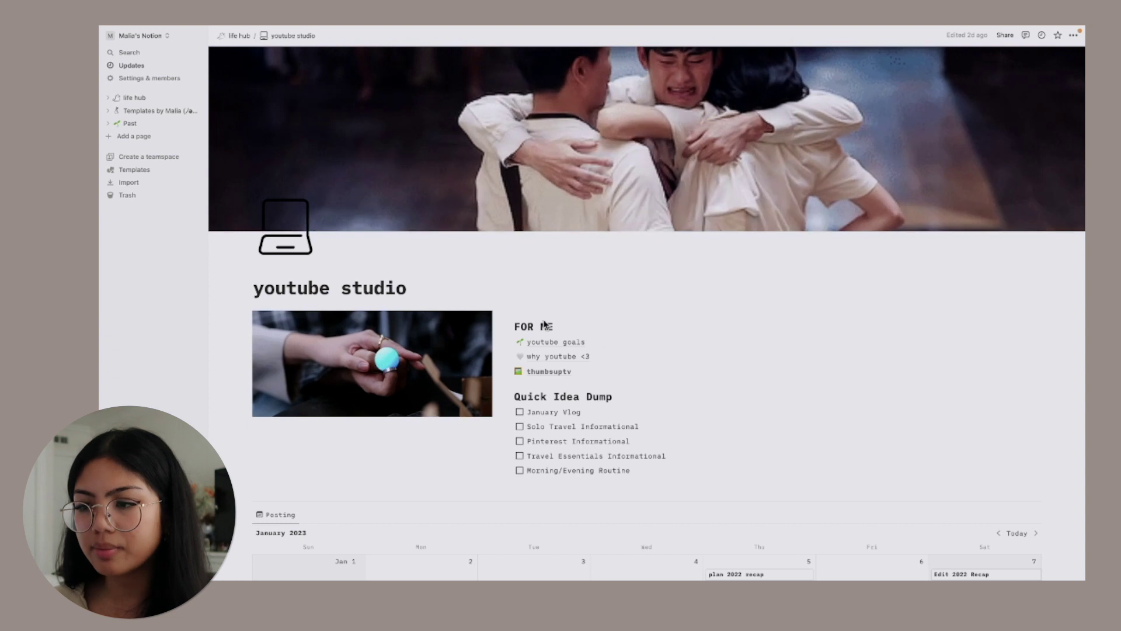
pyautogui.click(564, 343)
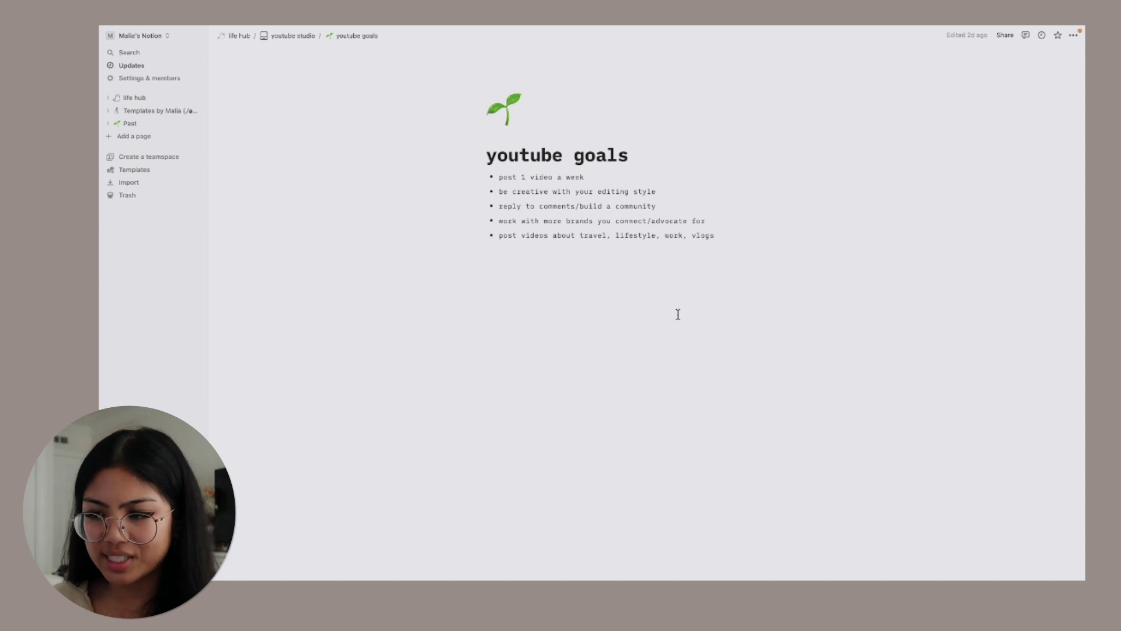
pyautogui.press('super+bracketleft')
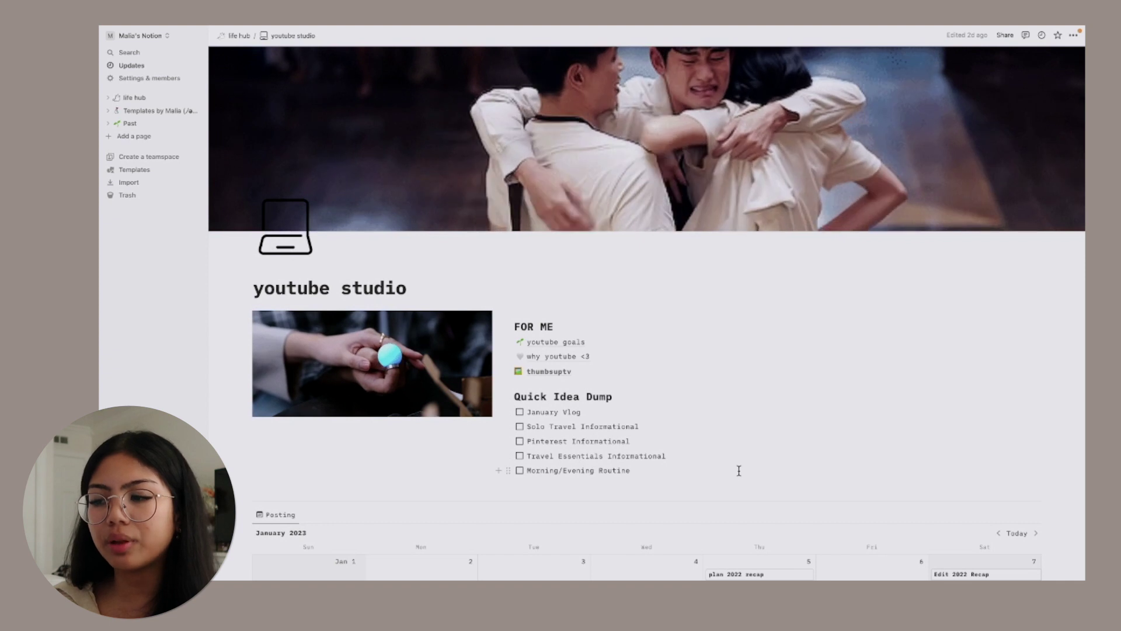
# Step: Examine youtube studio's January 2023 Posting calendar and the Videos table grouped by status
pyautogui.scroll(-3, 739, 471)
pyautogui.scroll(-6, 739, 471)
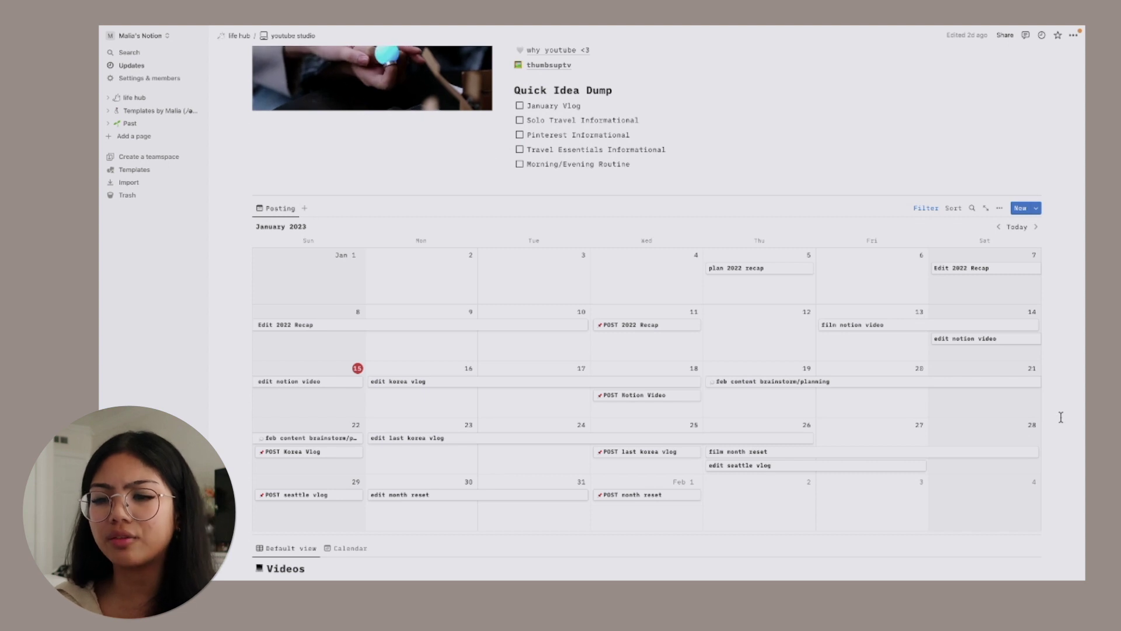
pyautogui.scroll(-1, 1061, 417)
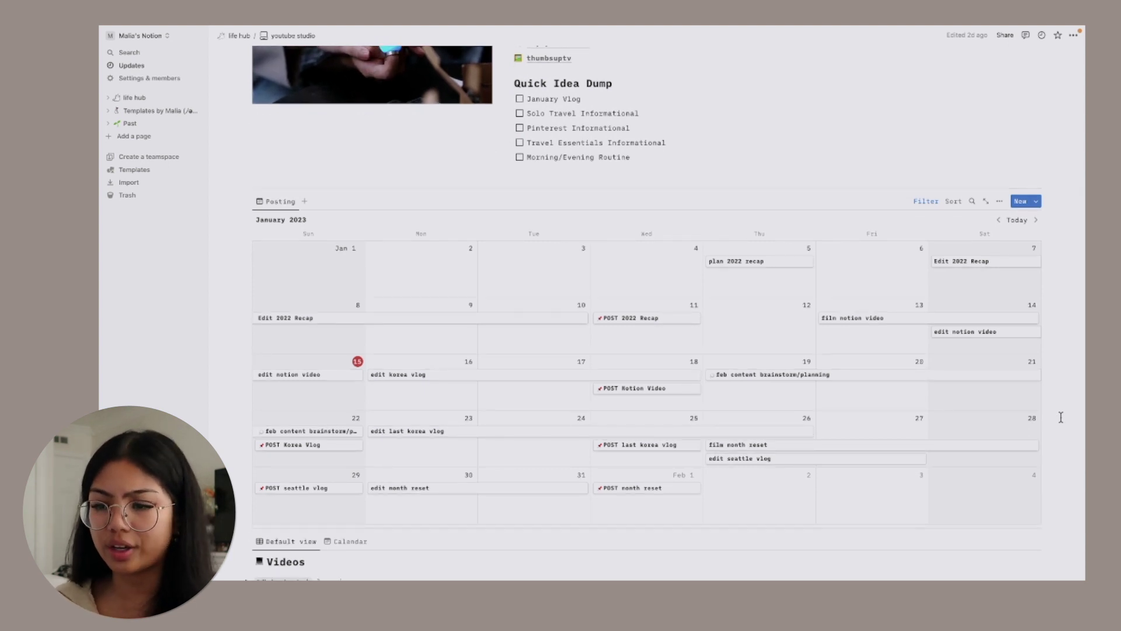
pyautogui.scroll(-6, 1061, 417)
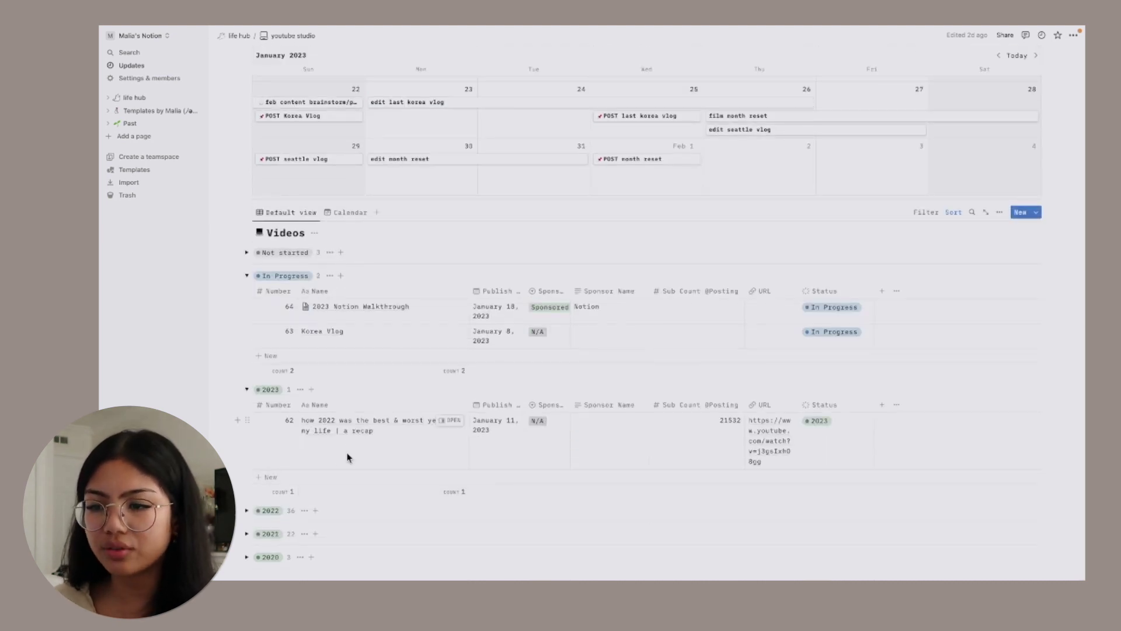
# Step: Expand the 2022 group of the Videos table and look through its listed videos
pyautogui.click(246, 510)
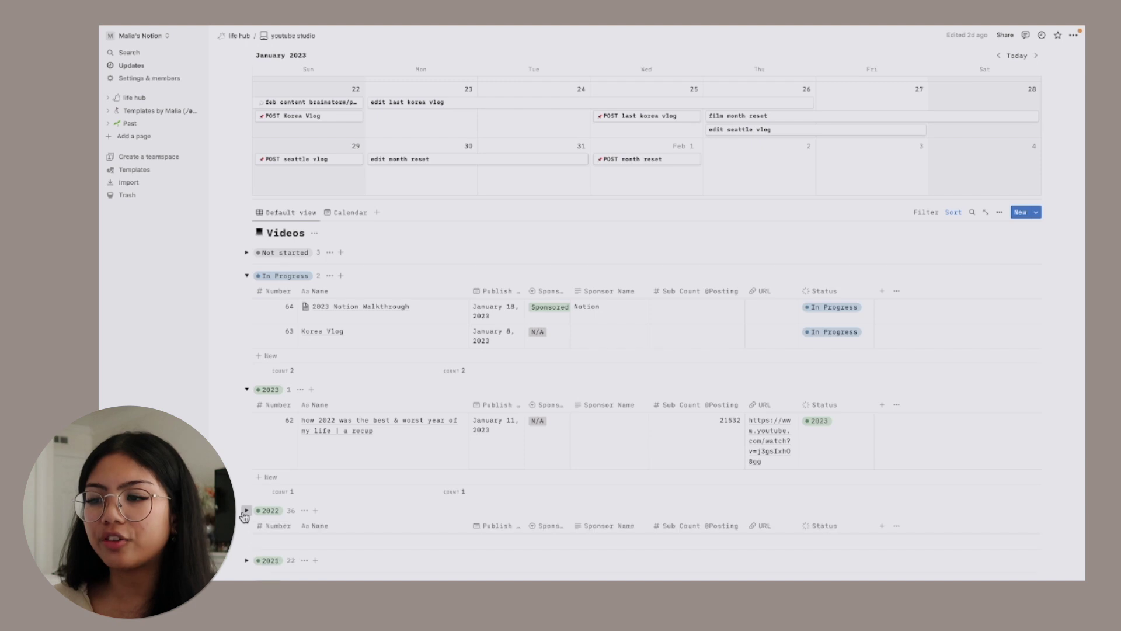
pyautogui.scroll(-1, 244, 517)
pyautogui.scroll(-10, 245, 517)
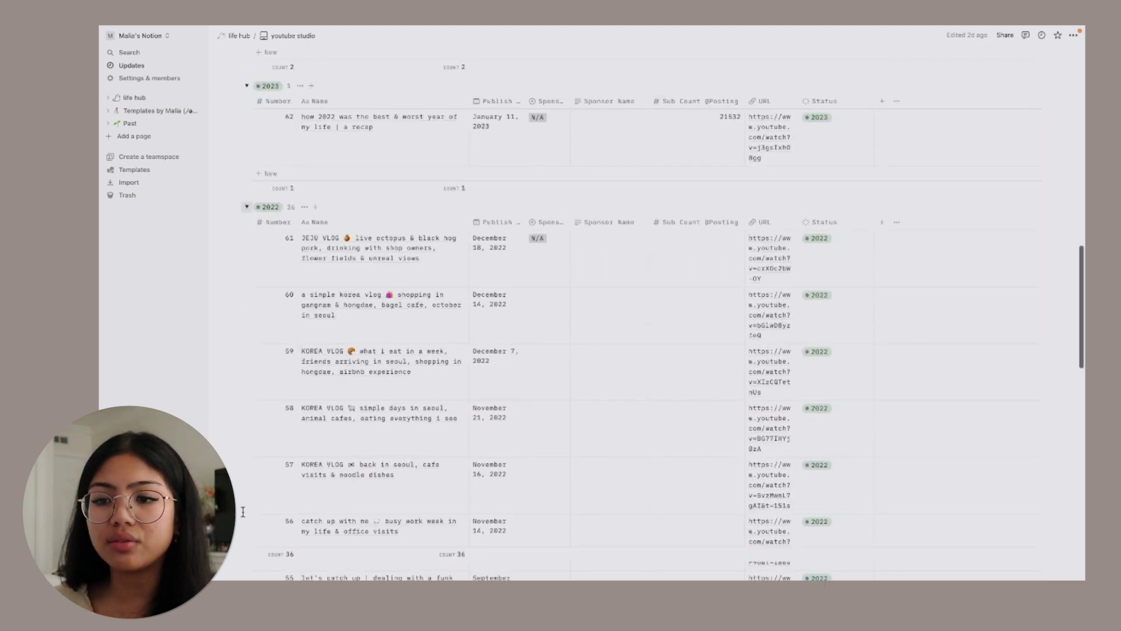
pyautogui.scroll(-9, 243, 512)
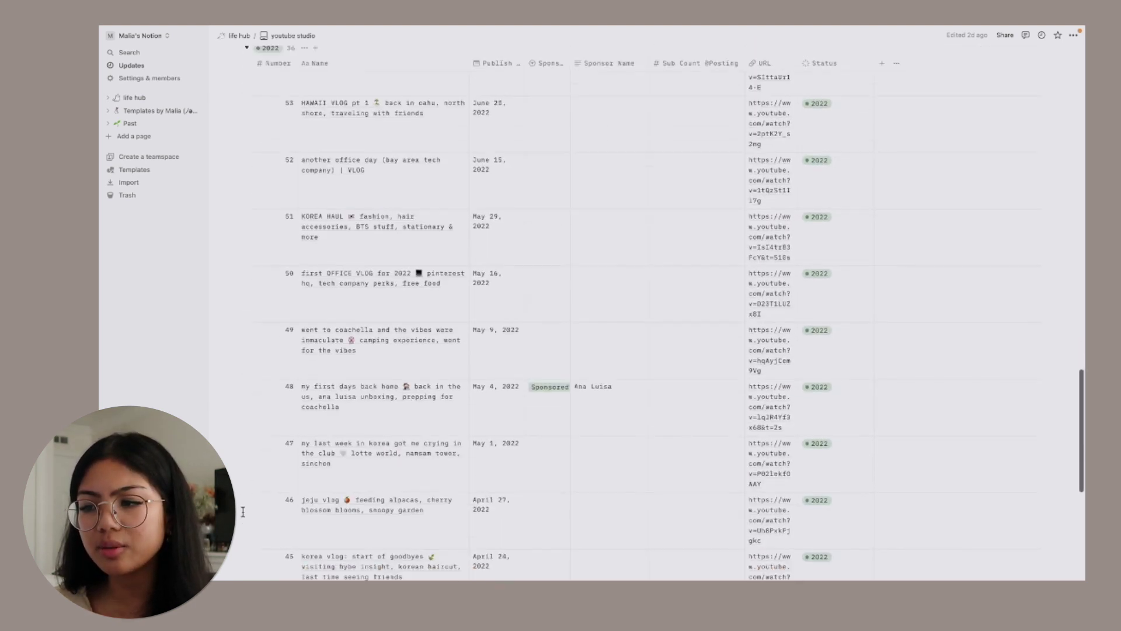
pyautogui.scroll(7, 243, 511)
pyautogui.scroll(10, 243, 512)
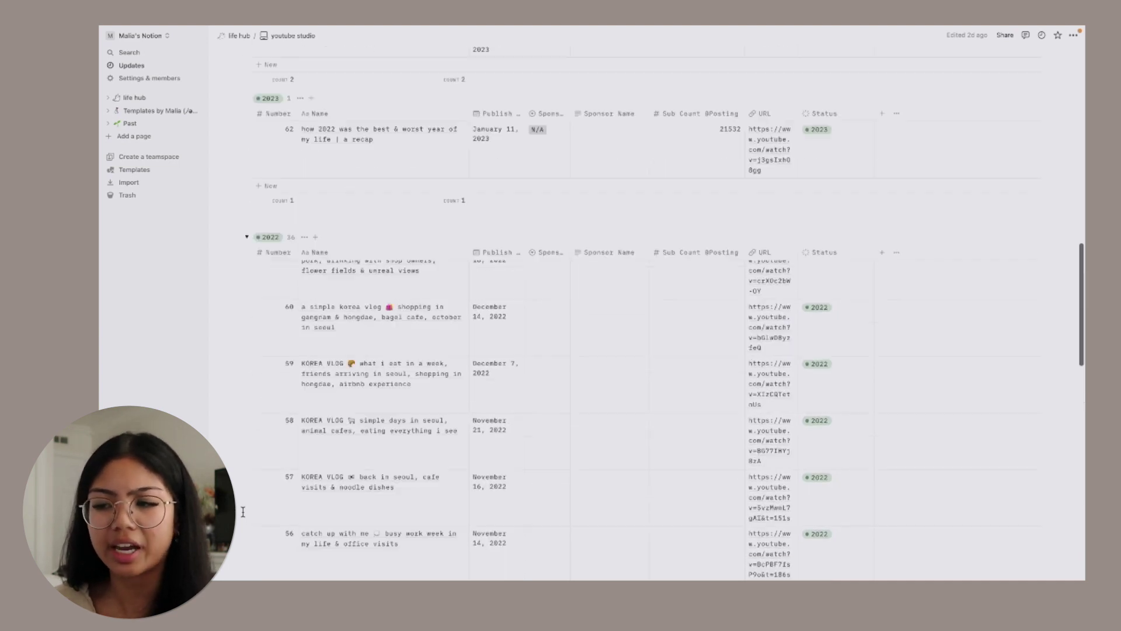
pyautogui.scroll(4, 243, 512)
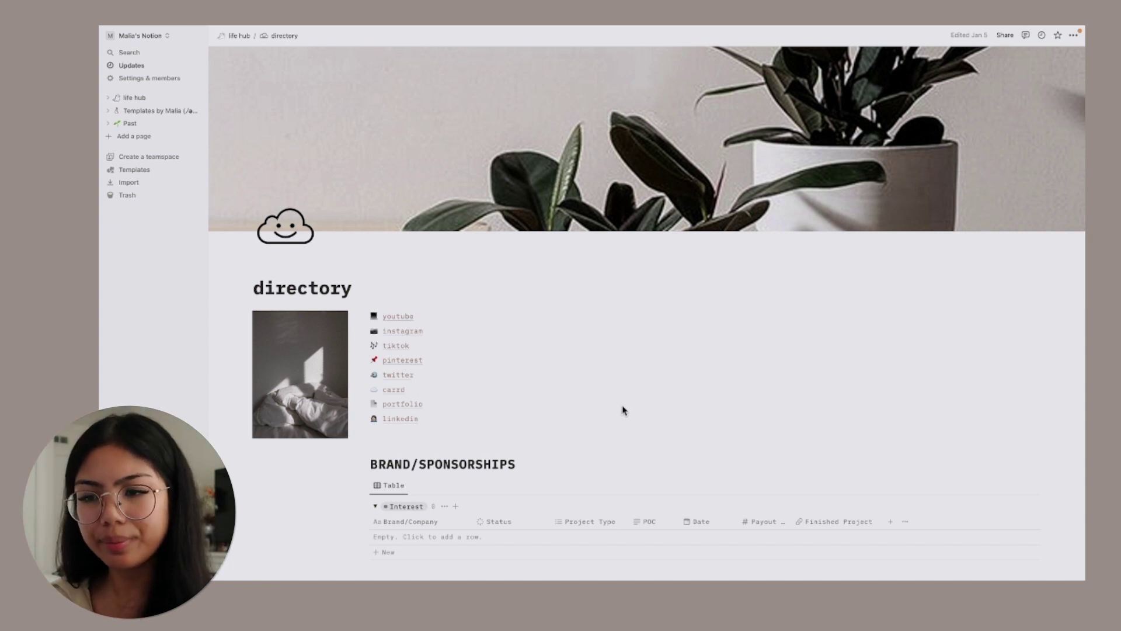
# Step: Look over the brand and sponsorship records grouped by status on the directory page
pyautogui.scroll(-6, 623, 410)
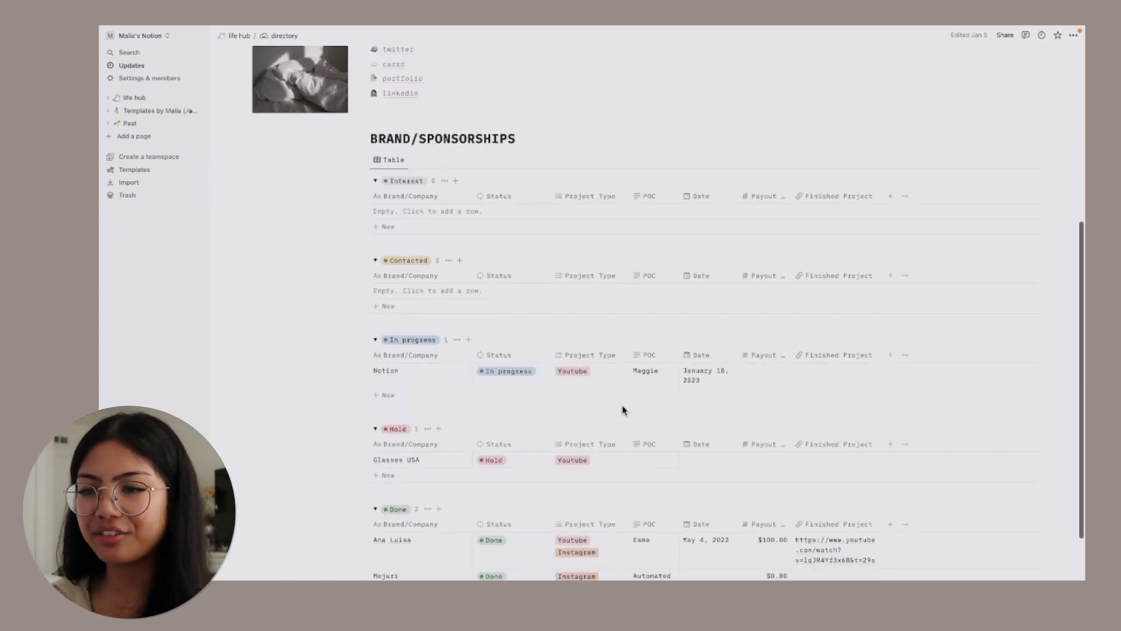
pyautogui.scroll(-1, 623, 411)
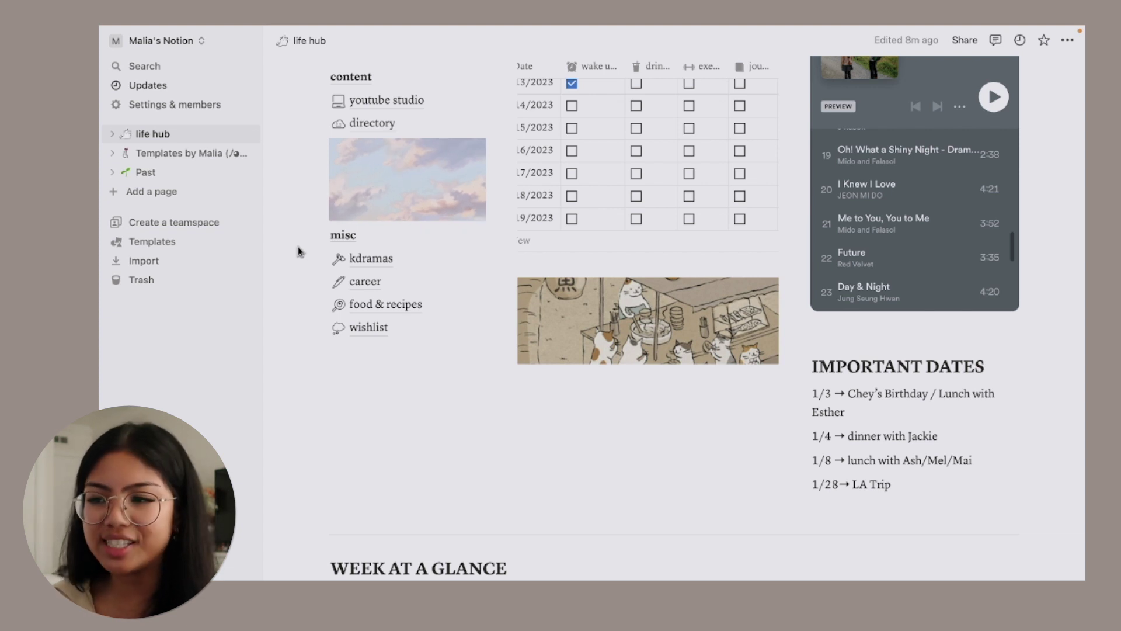
# Step: Open the kdramas page from the life hub and look through the tracked shows' ratings and comments
pyautogui.click(371, 258)
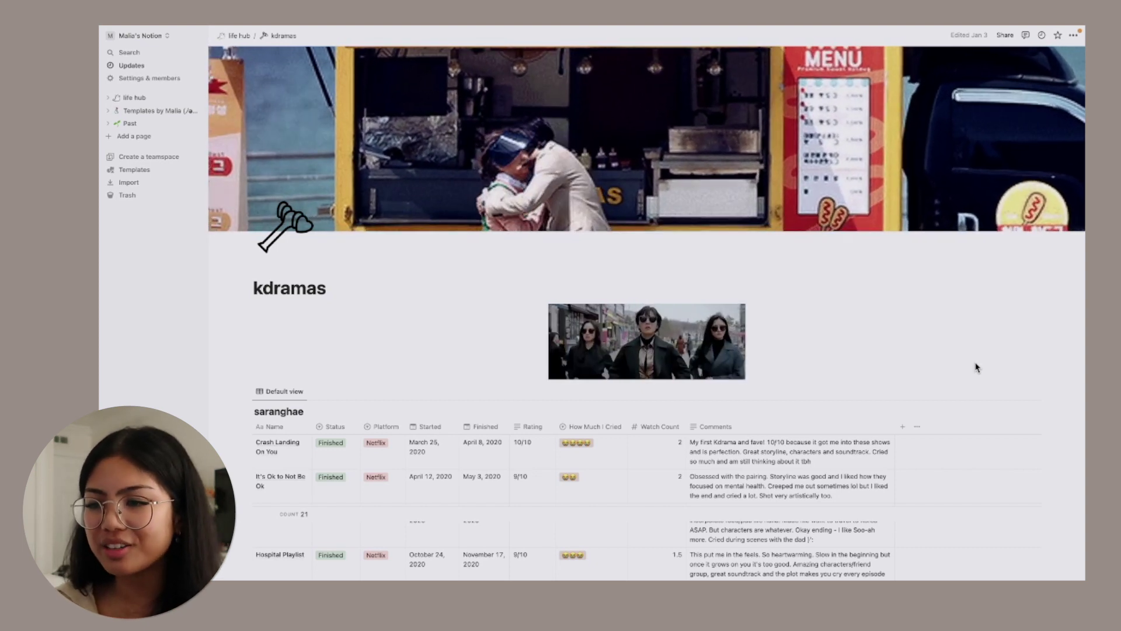
pyautogui.scroll(-5, 976, 367)
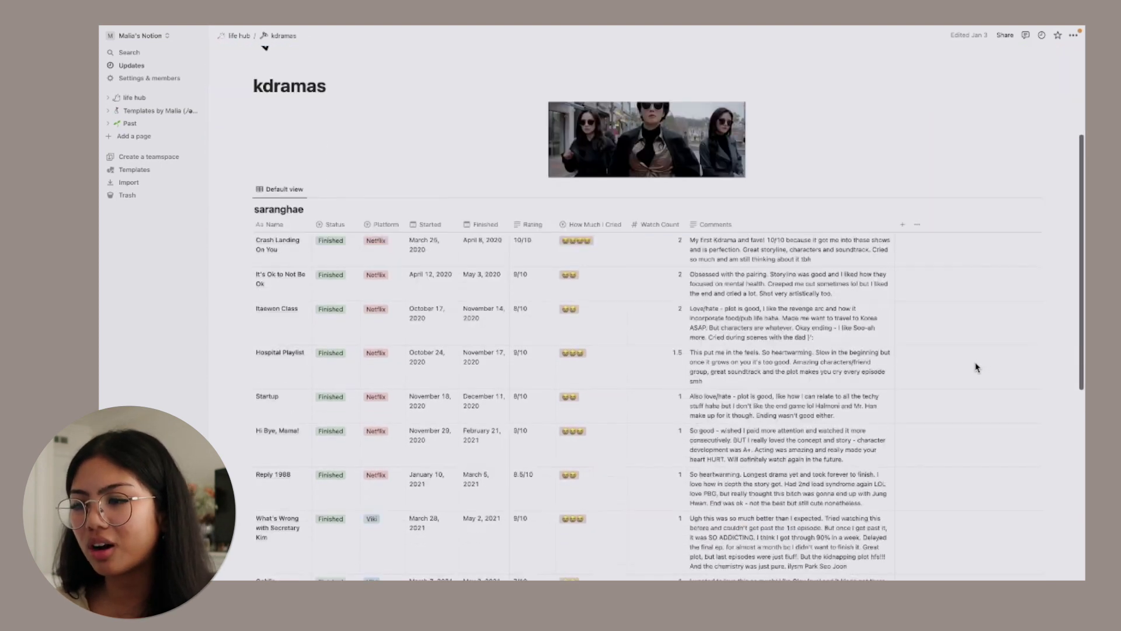
pyautogui.scroll(-10, 976, 367)
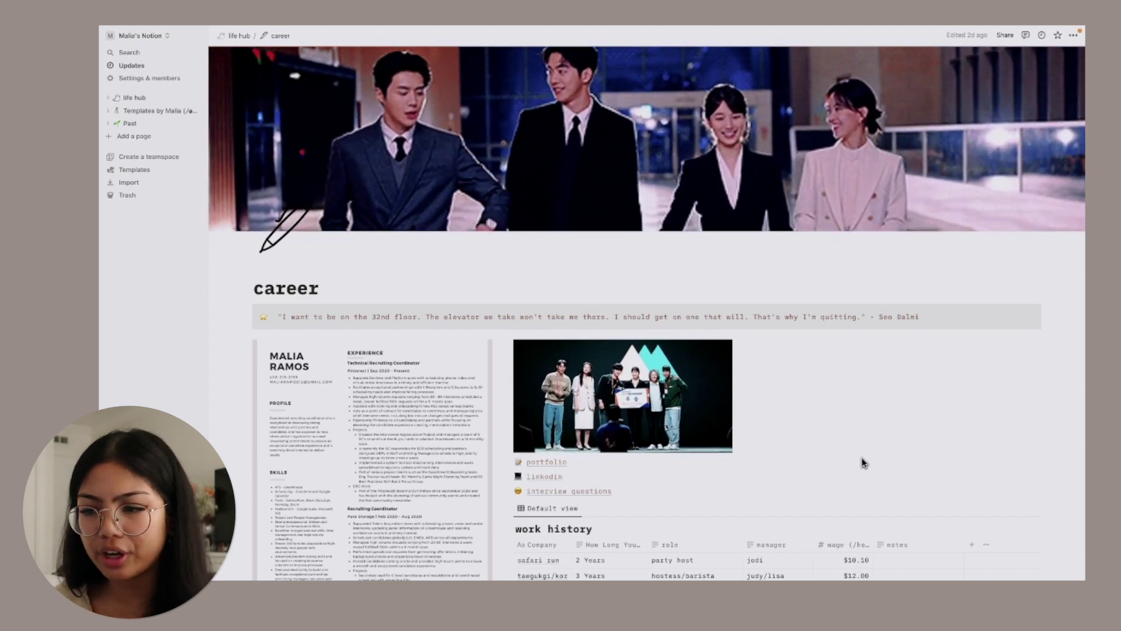
# Step: Look over the resume, career links and work history table on the career page
pyautogui.scroll(-3, 862, 462)
pyautogui.scroll(-2, 862, 462)
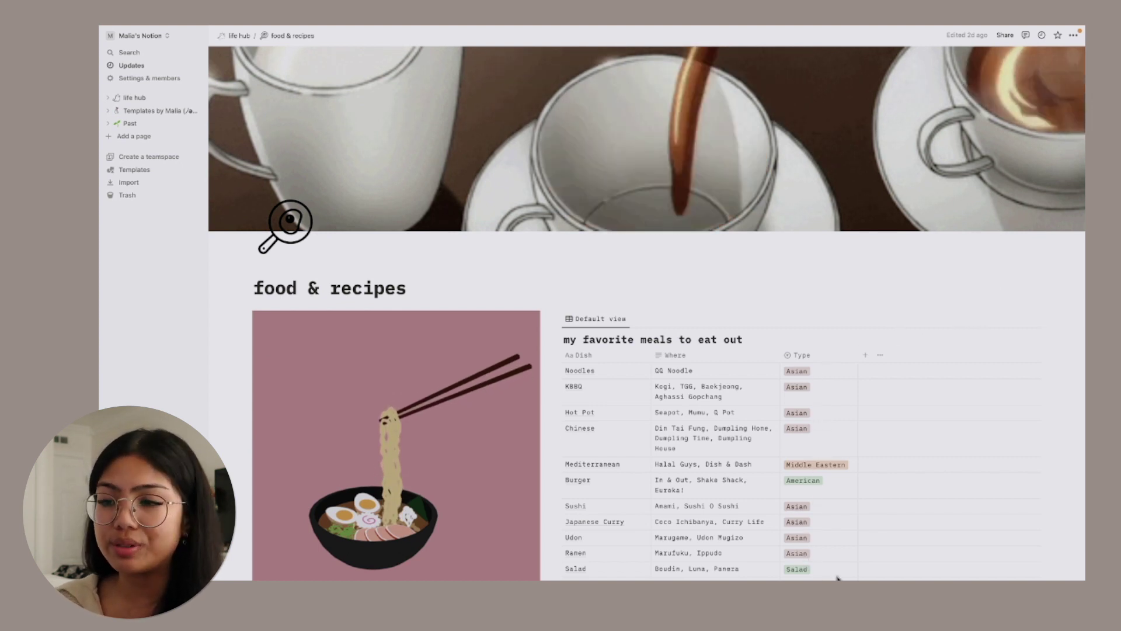
# Step: Look through the favorite meals table on the food & recipes page and read the Kimpab/Gimbap recipe
pyautogui.scroll(-3, 938, 496)
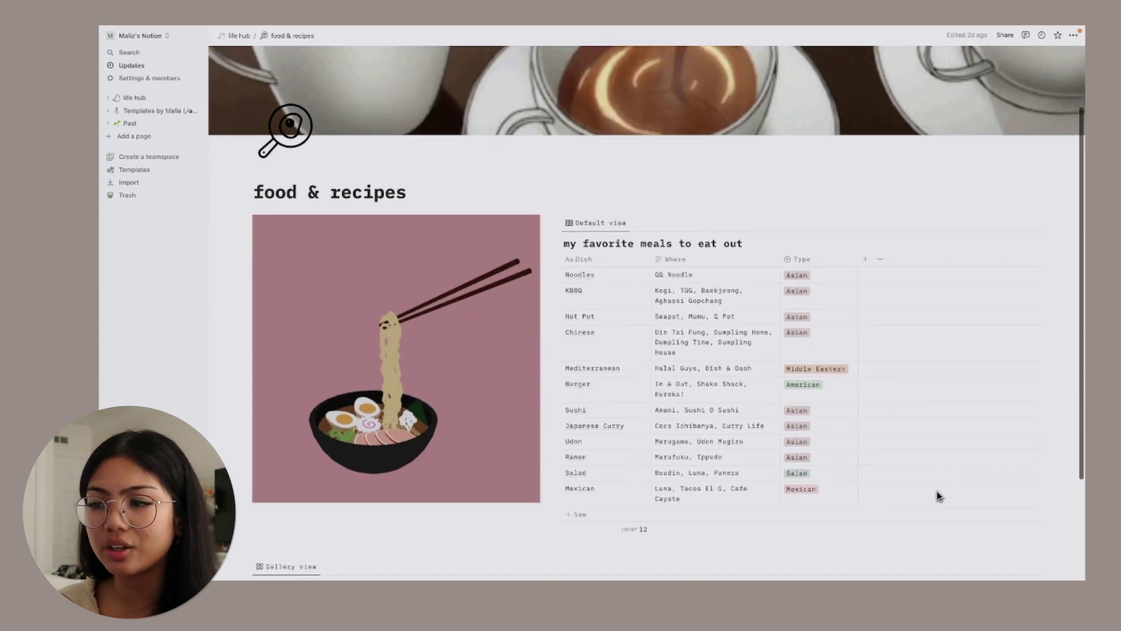
pyautogui.scroll(-3, 939, 495)
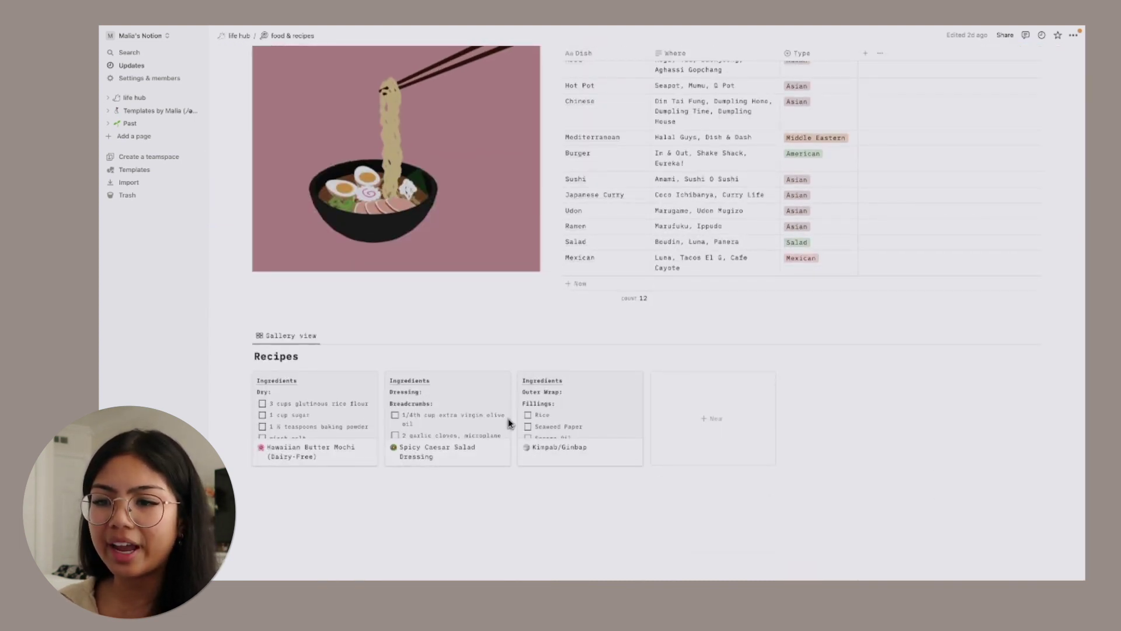
pyautogui.click(563, 419)
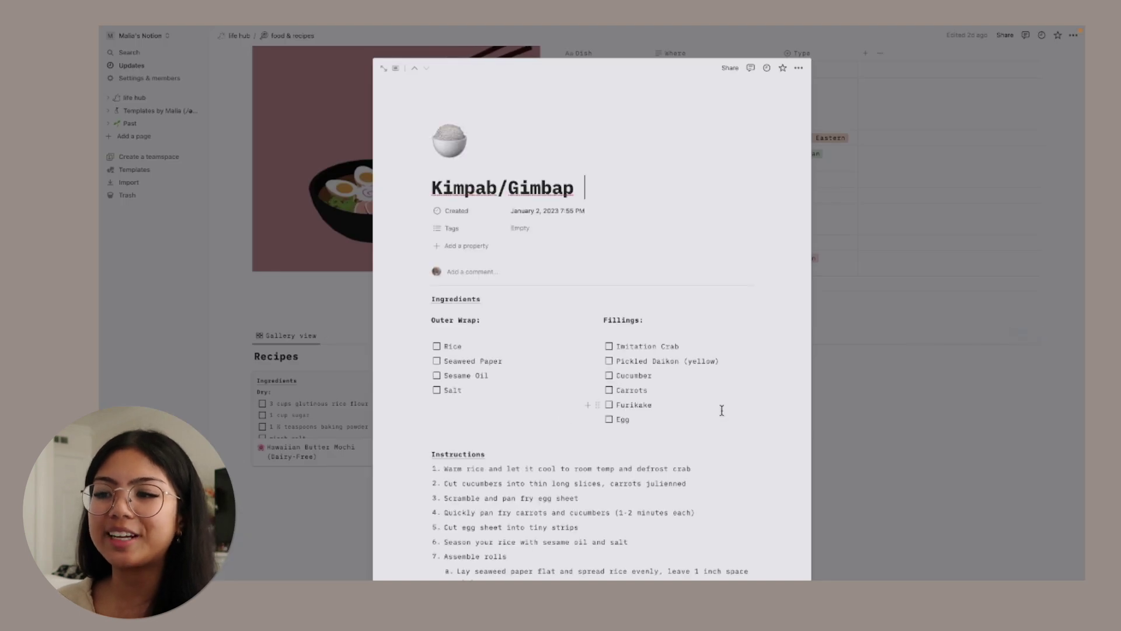
pyautogui.scroll(-2, 722, 410)
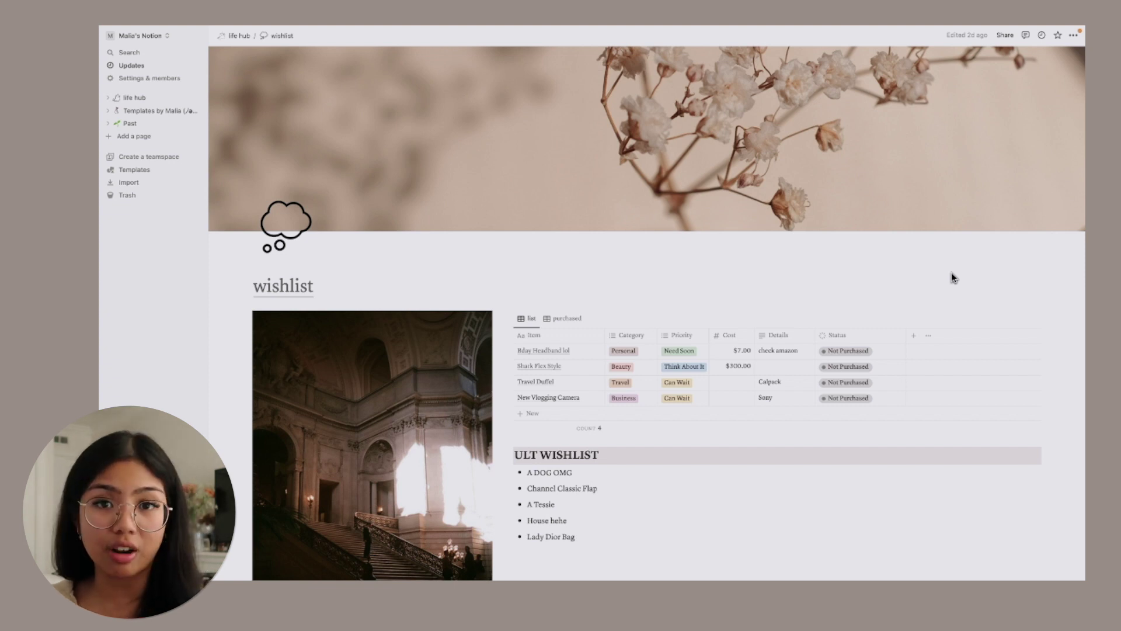
# Step: Add a "camera tripod" item to the wishlist table with the category Business
pyautogui.click(529, 414)
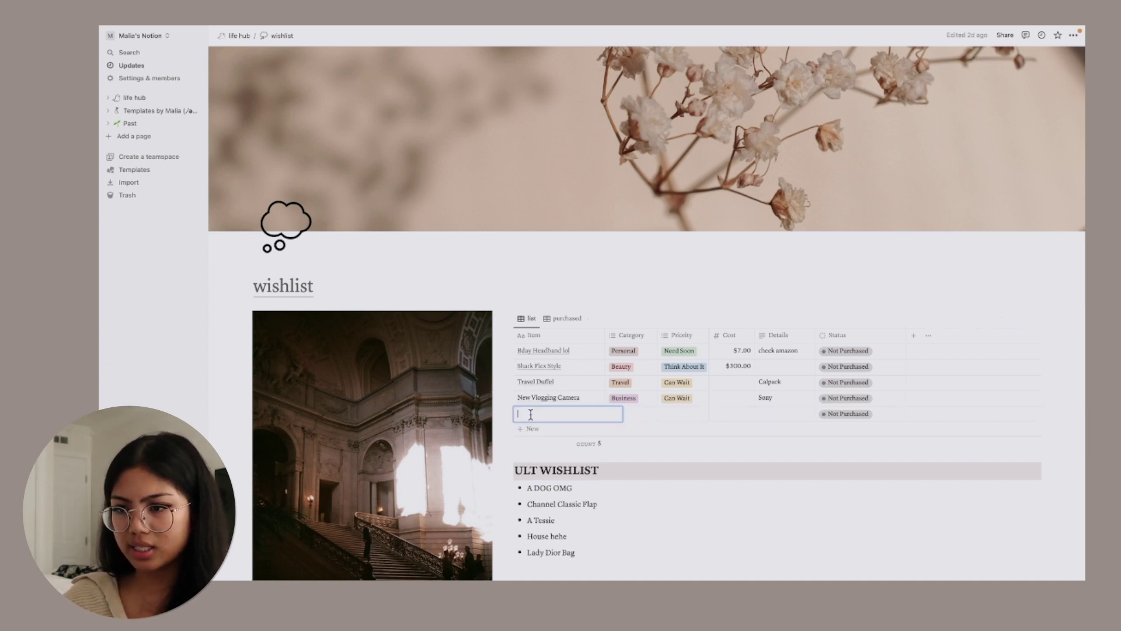
pyautogui.write('camera tripod')
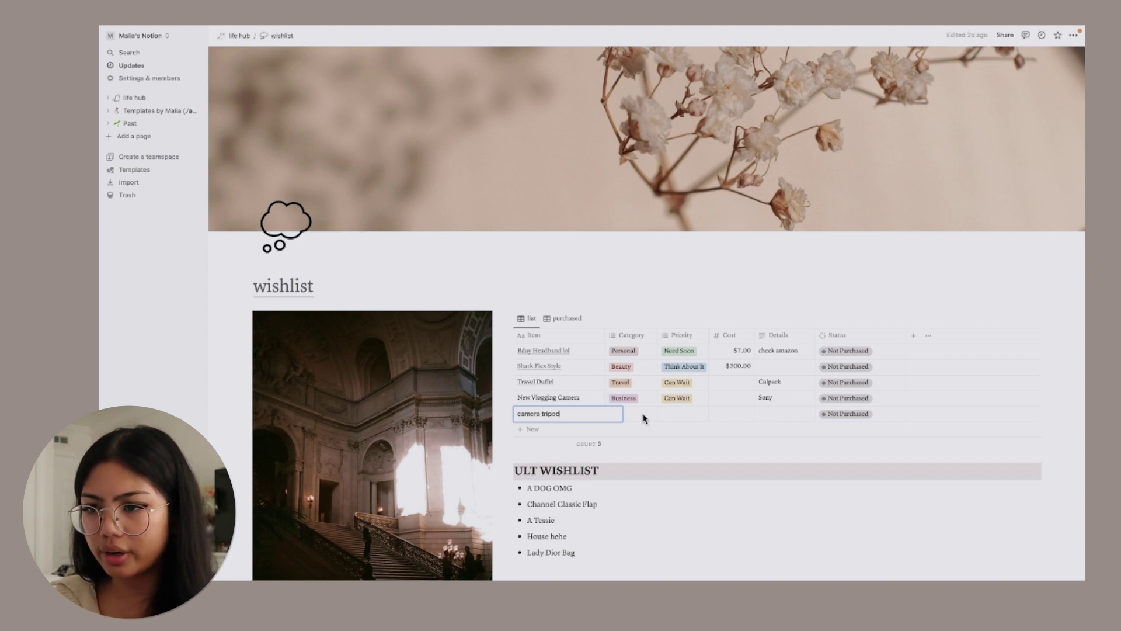
pyautogui.press('Return')
pyautogui.click(637, 413)
pyautogui.click(639, 481)
pyautogui.press('Escape')
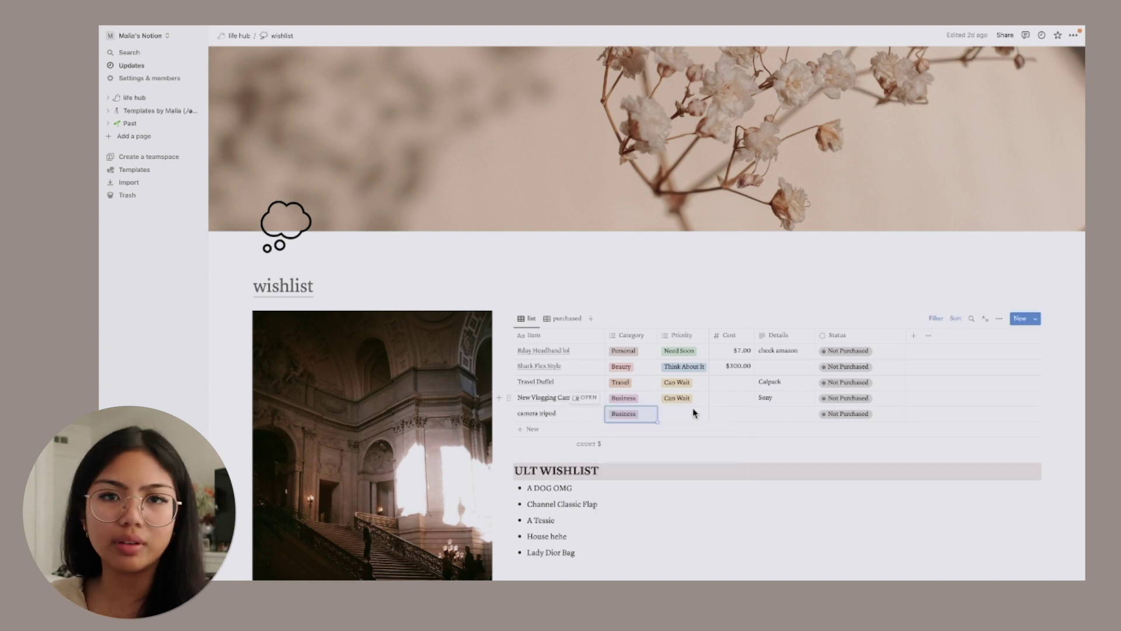
# Step: Set the camera tripod's priority to Think About It and its details to "check amazon or best buy"
pyautogui.click(685, 411)
pyautogui.click(702, 457)
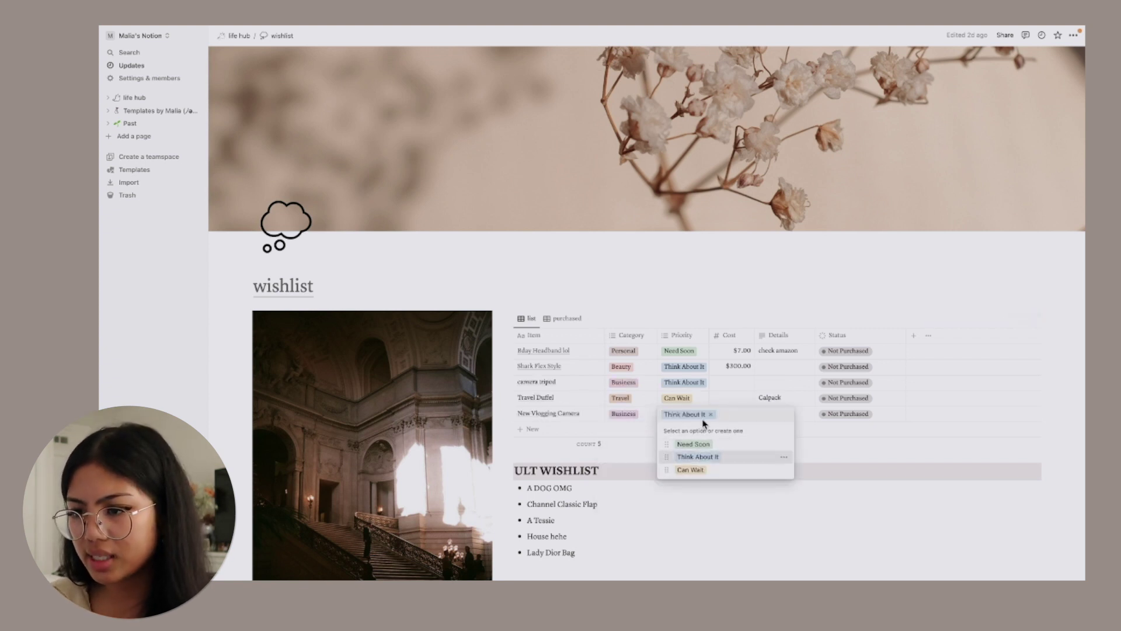
pyautogui.press('Escape')
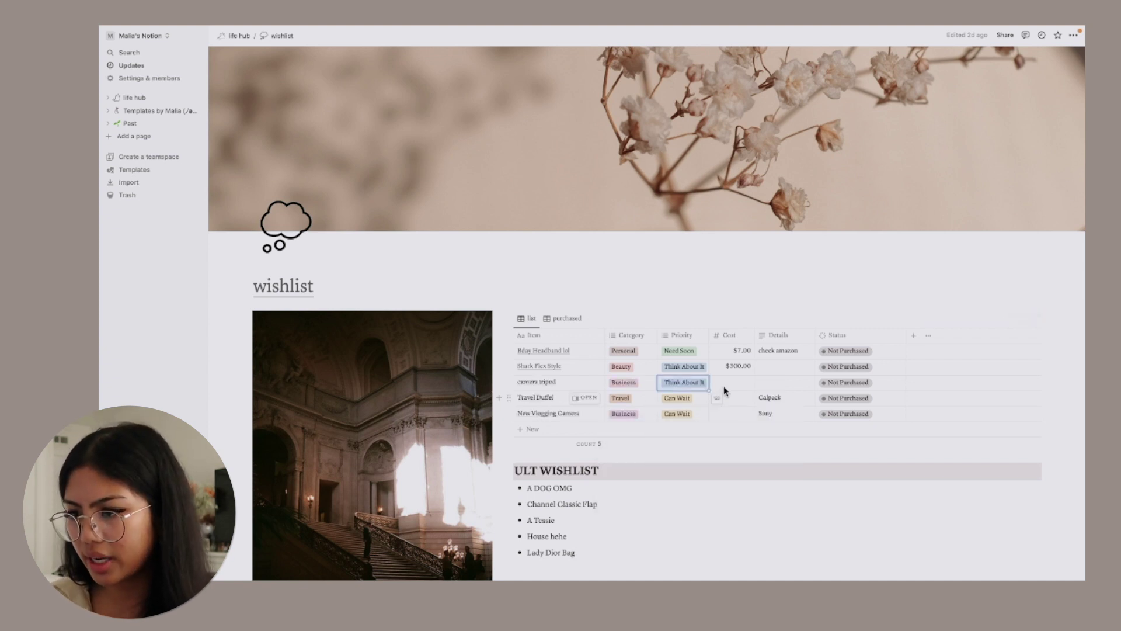
pyautogui.click(762, 383)
pyautogui.write('chec')
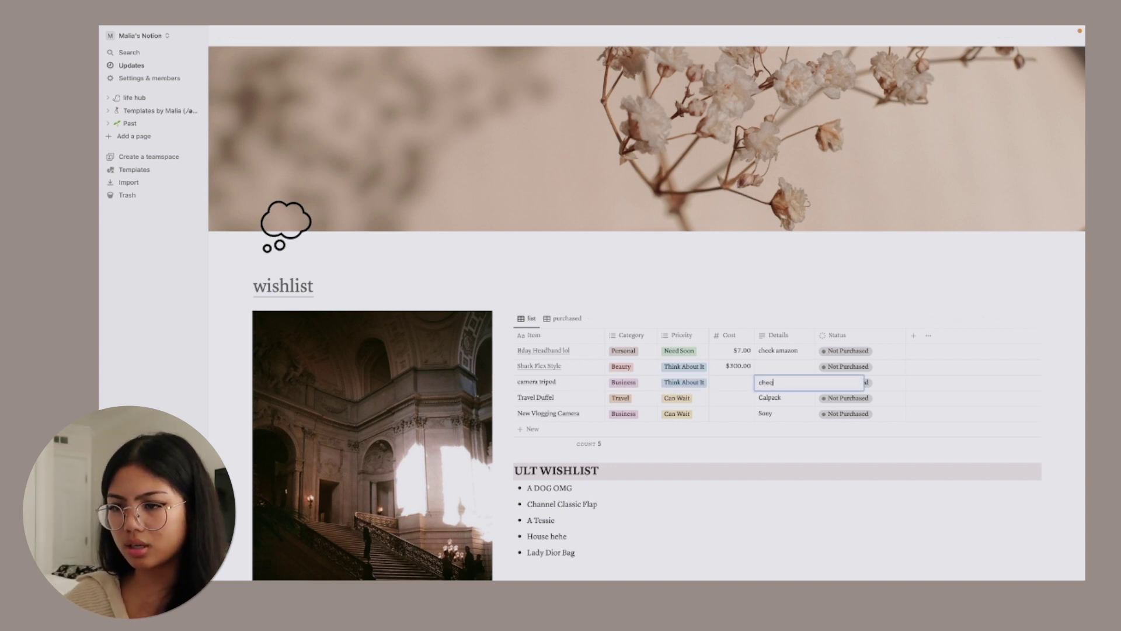
pyautogui.write('k amazon or bes')
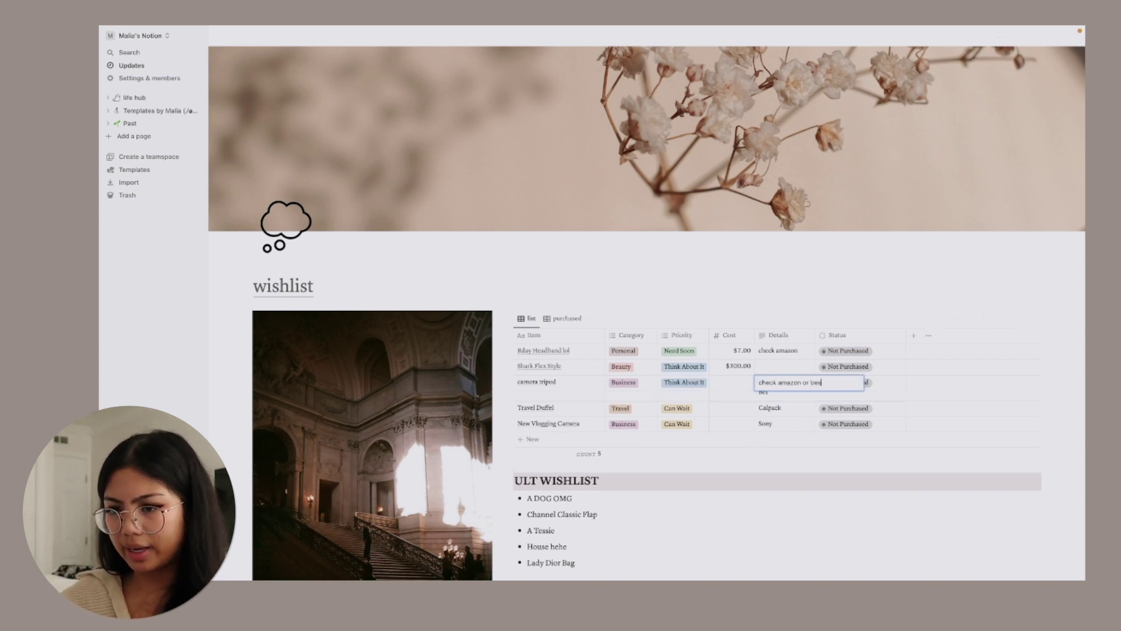
pyautogui.write('t buy')
pyautogui.press('Return')
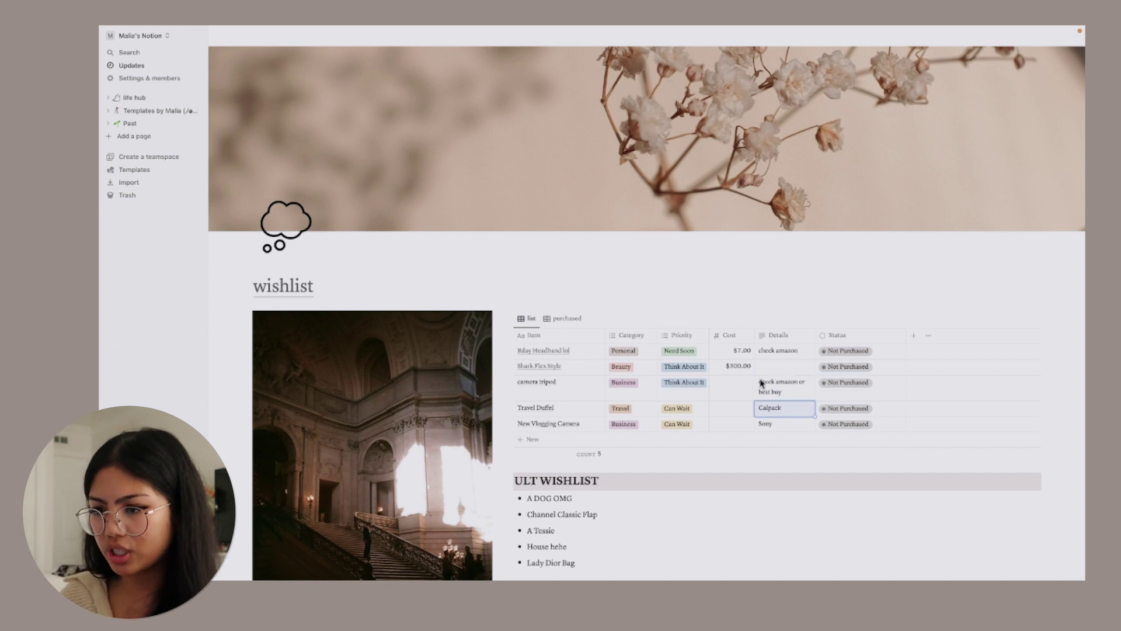
# Step: Mark the Bday Headband lol item as Purchased and show the wishlist's purchased view
pyautogui.click(821, 352)
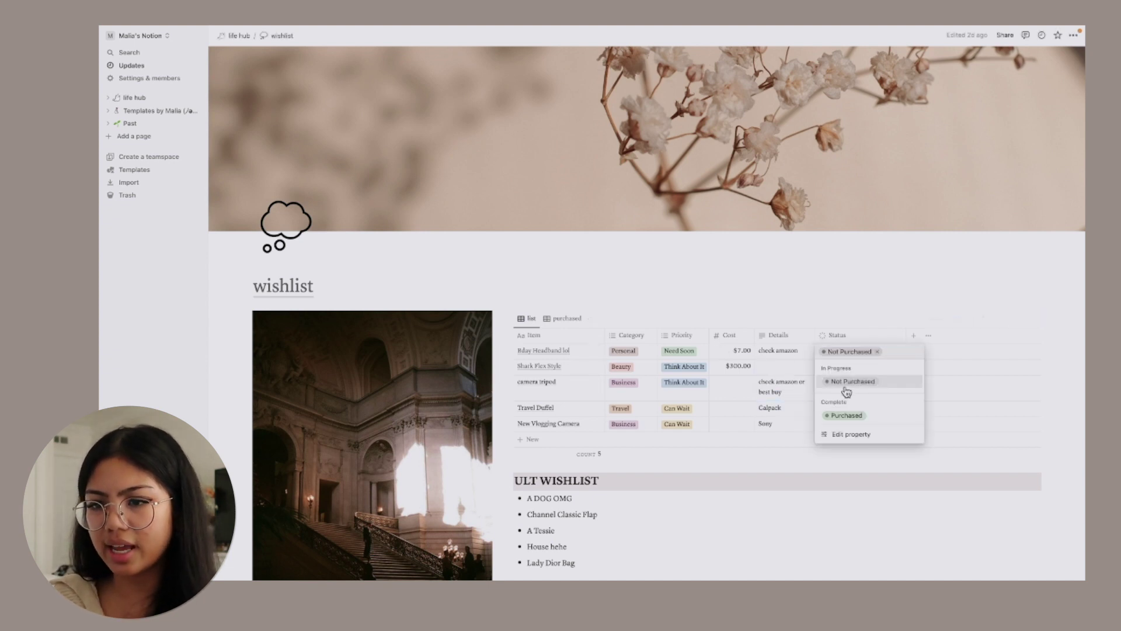
pyautogui.click(846, 415)
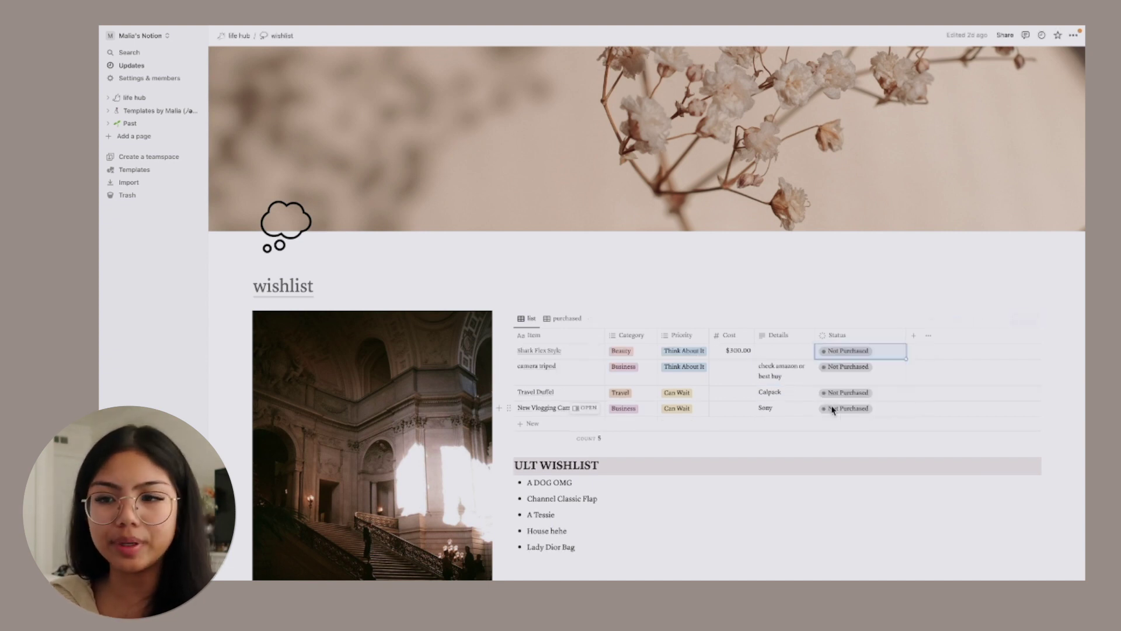
pyautogui.click(567, 319)
pyautogui.click(707, 294)
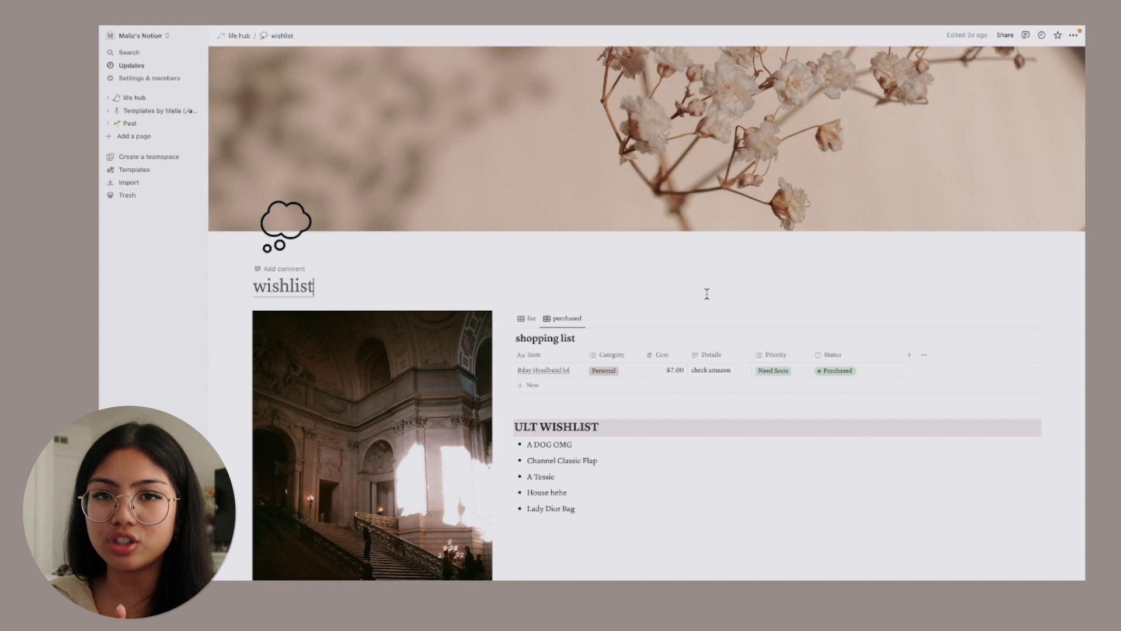
# Step: Return to the wishlist's list view and look over its items and the ULT WISHLIST section
pyautogui.click(527, 318)
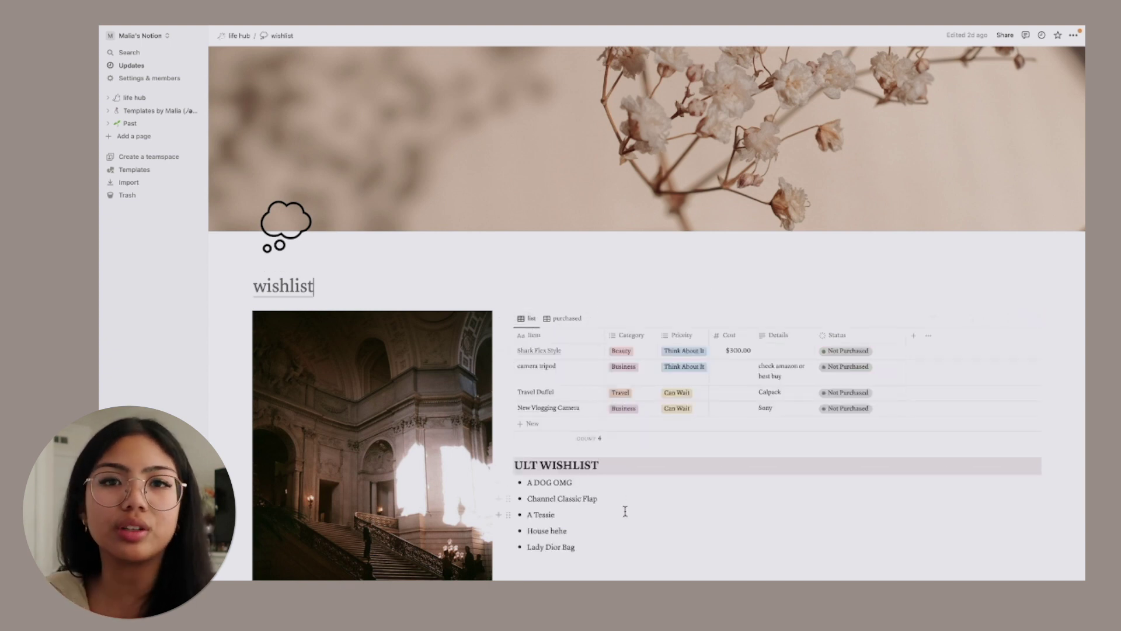
pyautogui.scroll(-5, 624, 511)
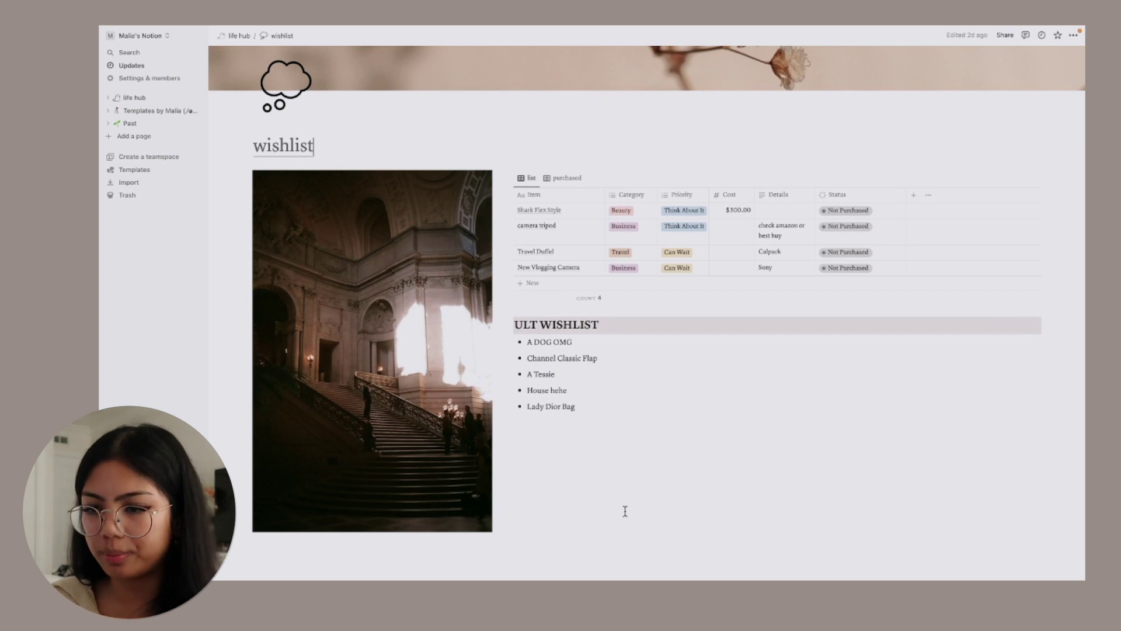